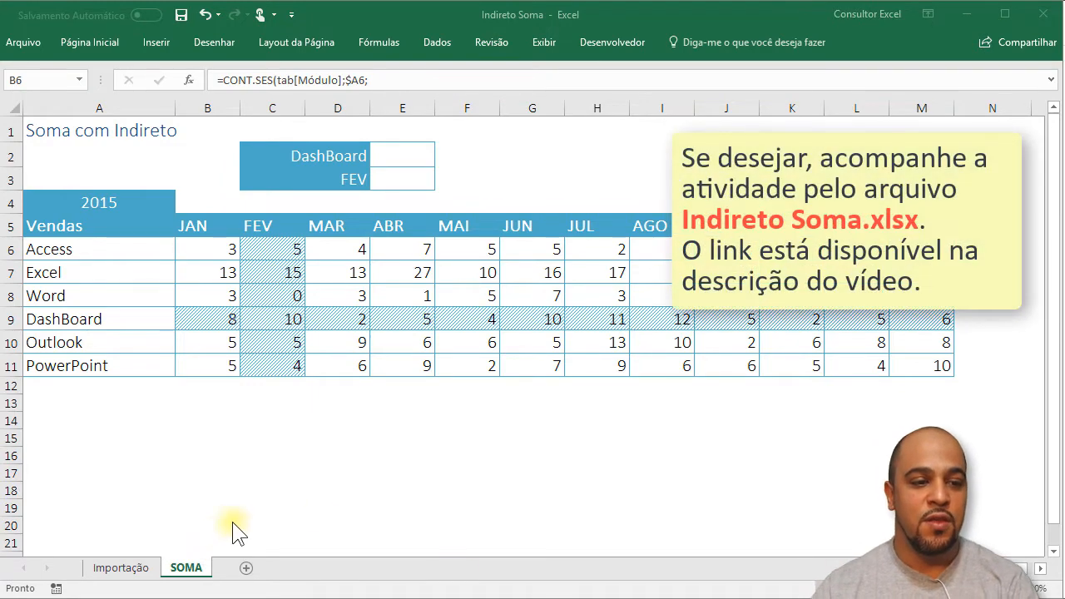
View the source data on the Importação sheet and return to the SOMA sheet.
{"action": "left_click", "coordinate": [144, 565]}
{"action": "left_click", "coordinate": [146, 570]}
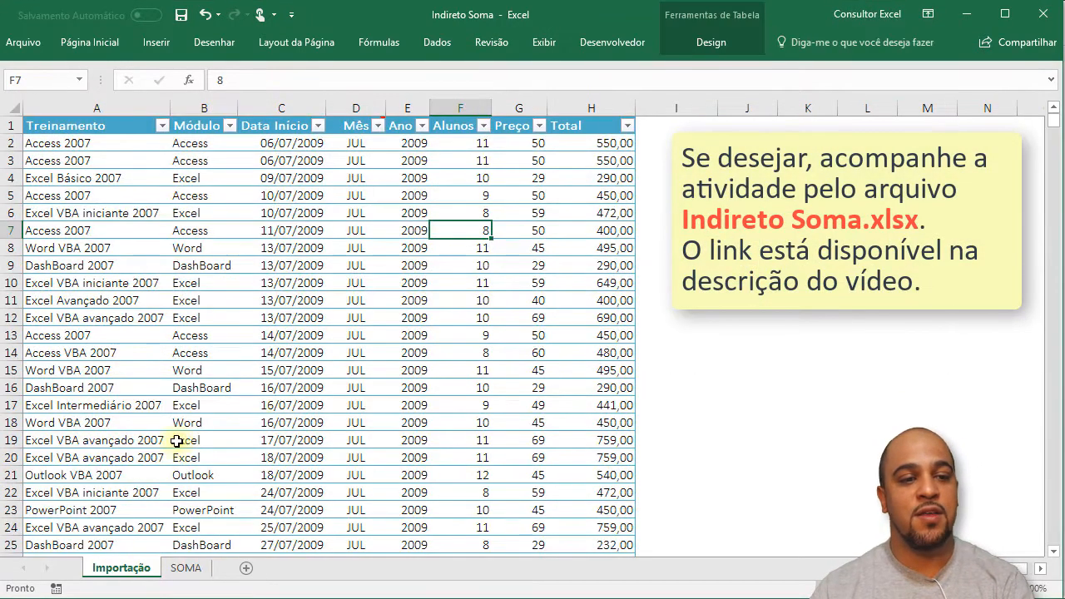
{"action": "left_click", "coordinate": [186, 570]}
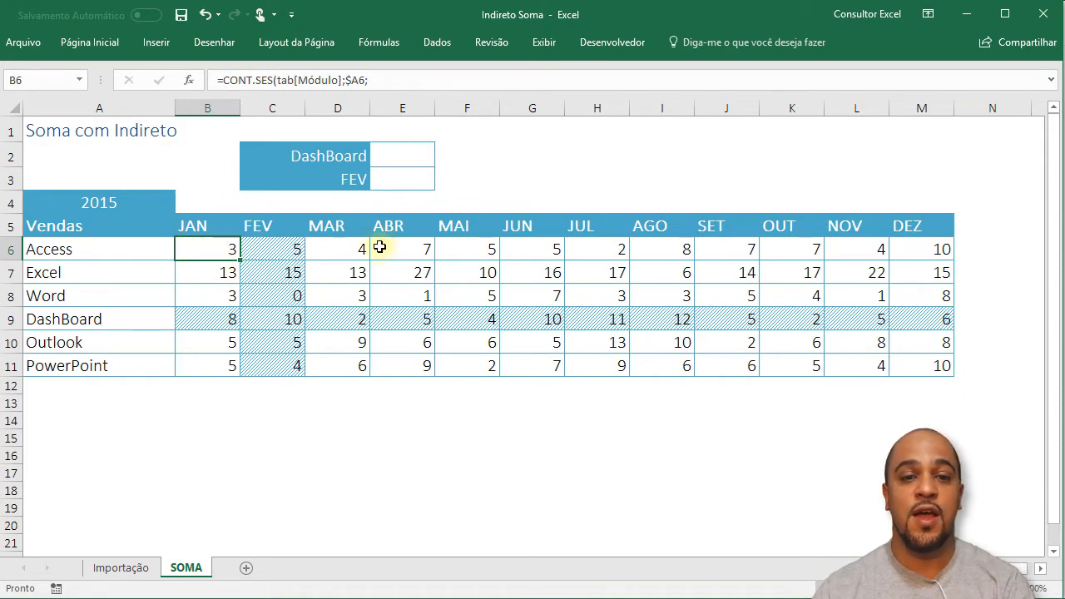
Switch the year in A4 to 2016 to test the sales table, and set it back to 2015.
{"action": "left_click", "coordinate": [139, 202]}
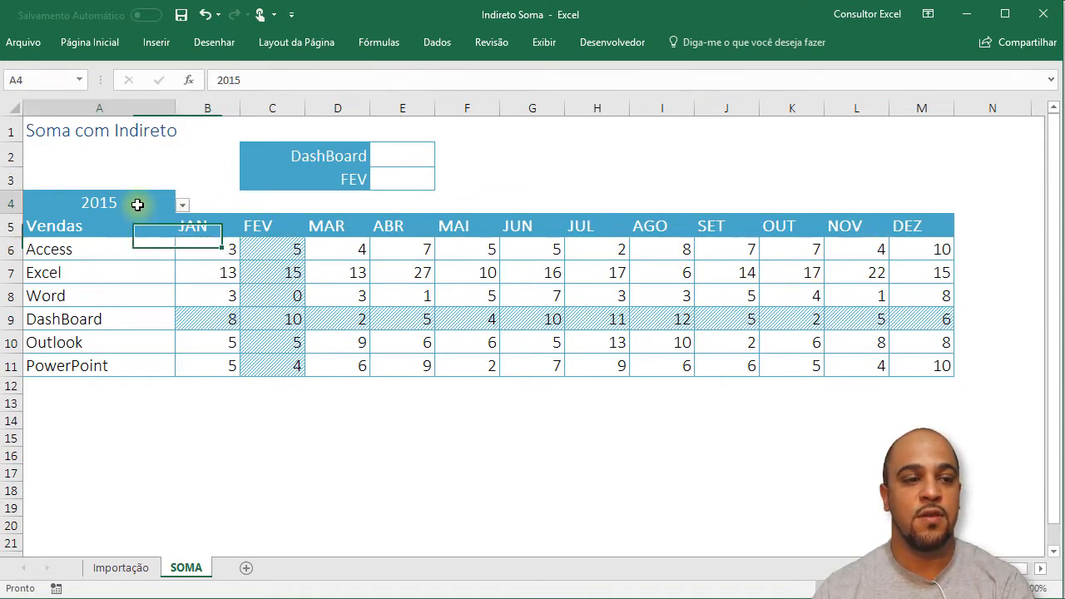
{"action": "left_click", "coordinate": [181, 205]}
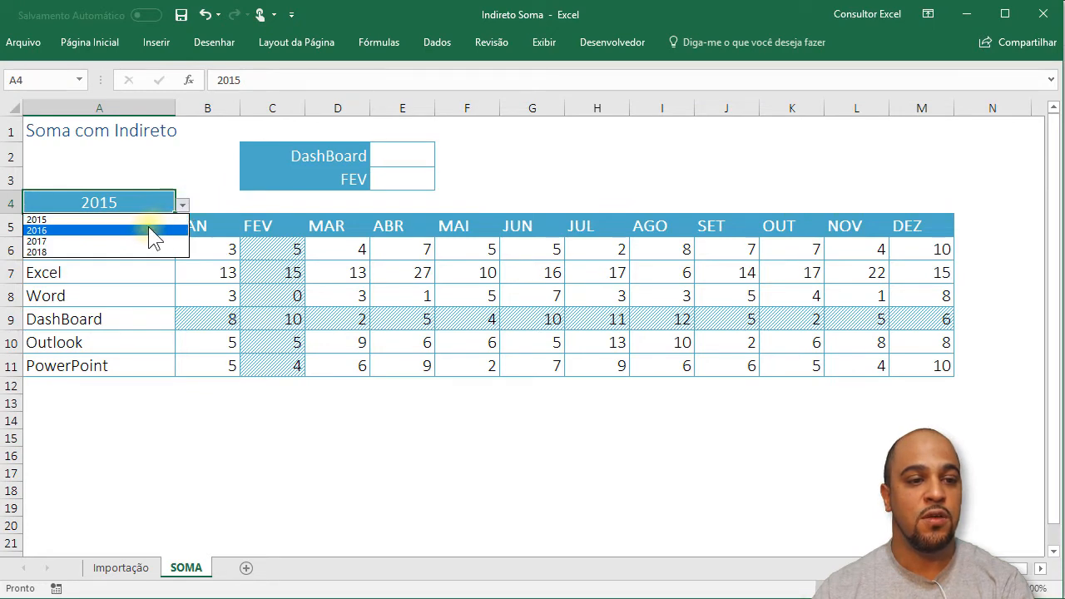
{"action": "left_click", "coordinate": [148, 229]}
{"action": "left_click", "coordinate": [183, 206]}
{"action": "left_click", "coordinate": [167, 222]}
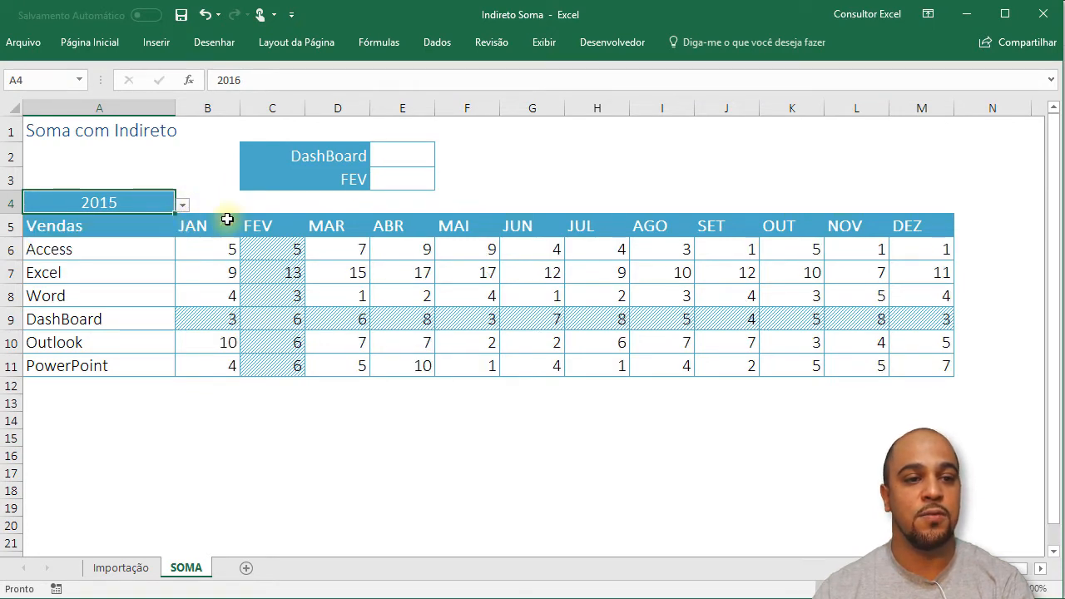
Name the Access sales range B6:M6 ACCESS.
{"action": "left_click", "coordinate": [397, 162]}
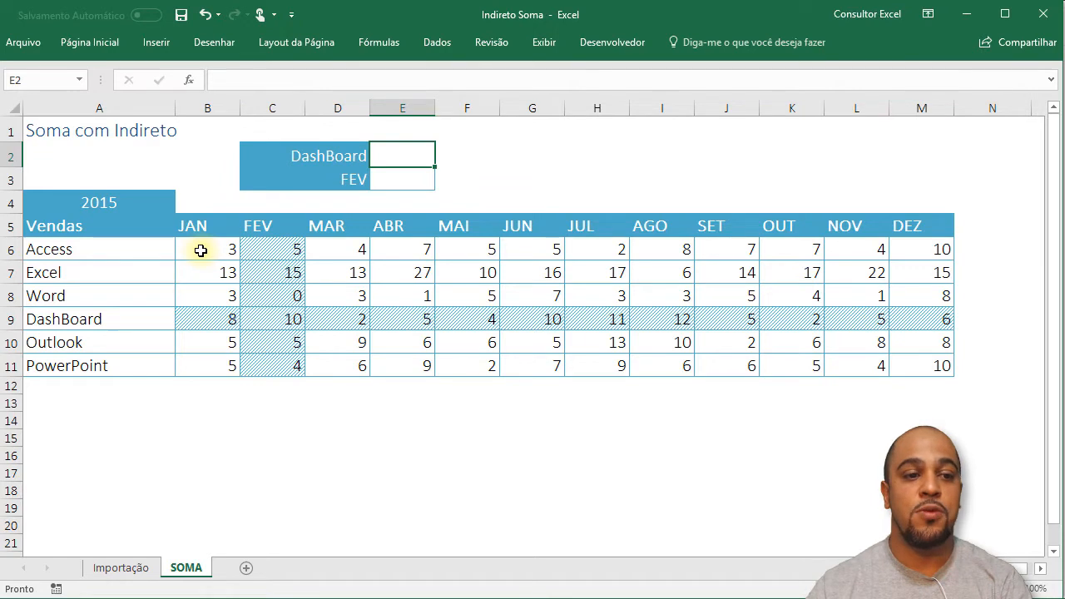
{"action": "left_click_drag", "start_coordinate": [201, 250], "coordinate": [905, 252]}
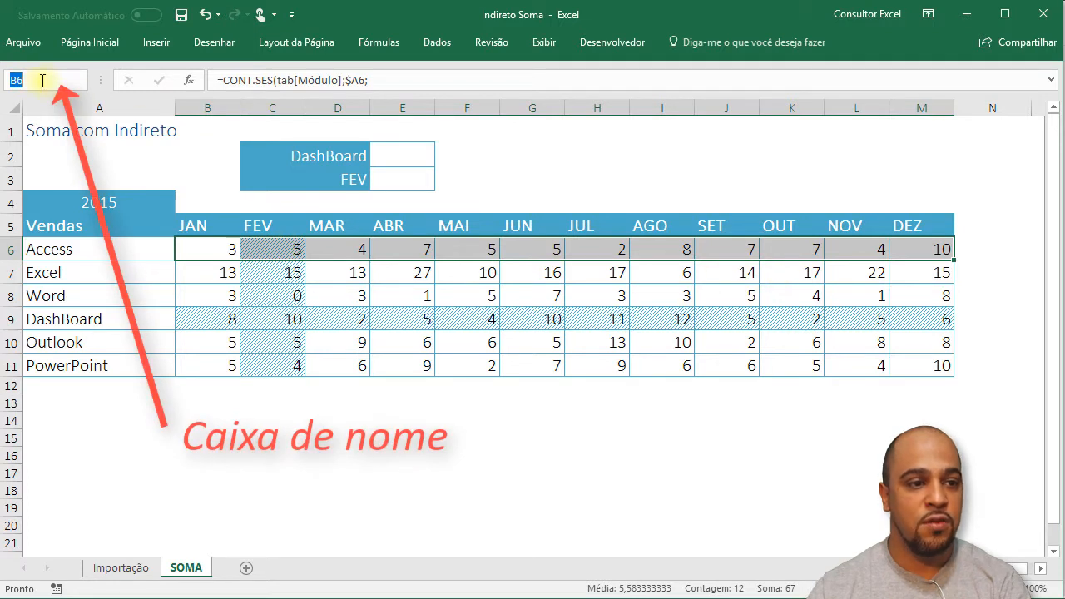
{"action": "left_click", "coordinate": [42, 81]}
{"action": "type", "text": "ACCE"}
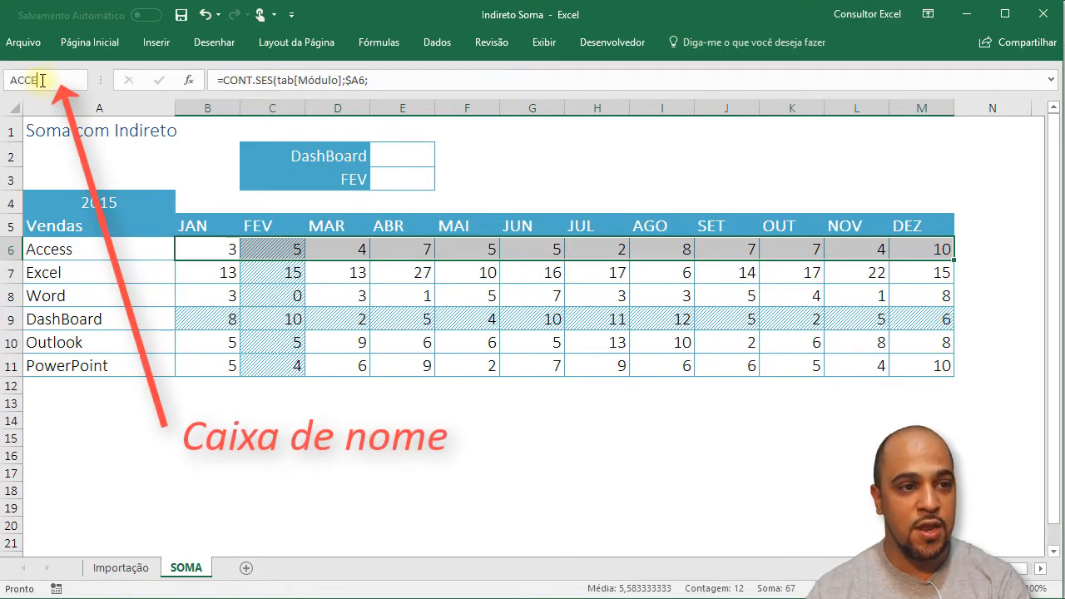
{"action": "type", "text": "SS"}
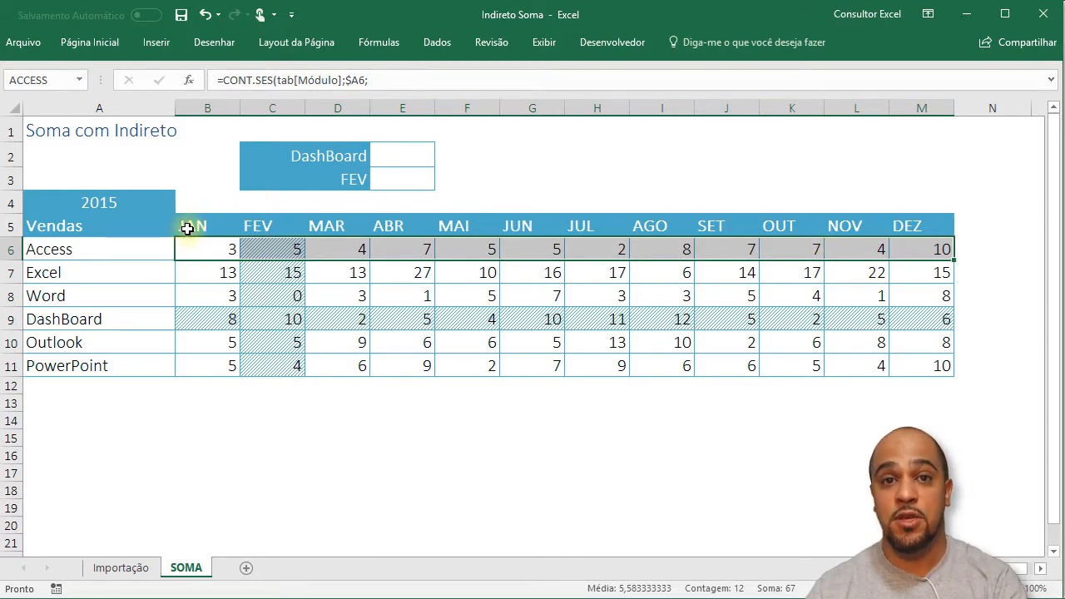
Create named ranges from the sales table A5:M11 using its top row and left column, and open the list of defined names.
{"action": "left_click_drag", "start_coordinate": [72, 227], "coordinate": [919, 360]}
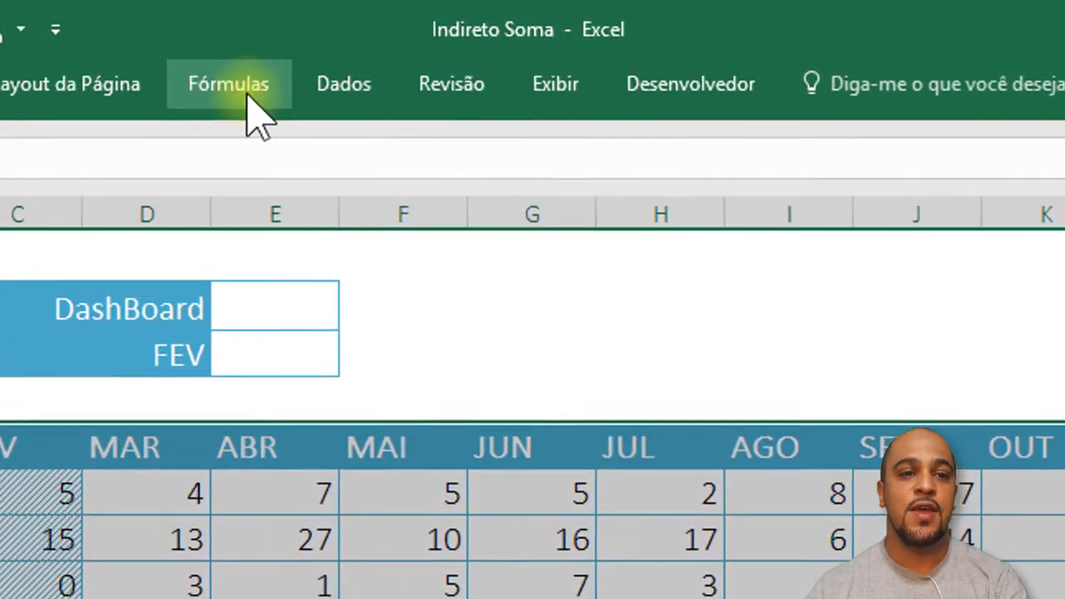
{"action": "left_click", "coordinate": [342, 71]}
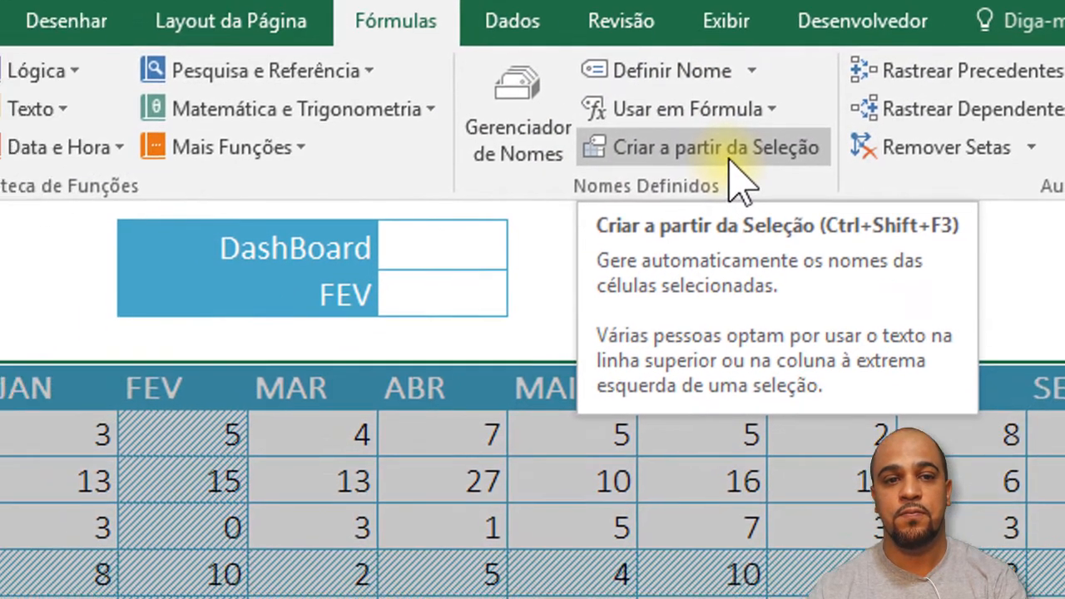
{"action": "left_click", "coordinate": [555, 223]}
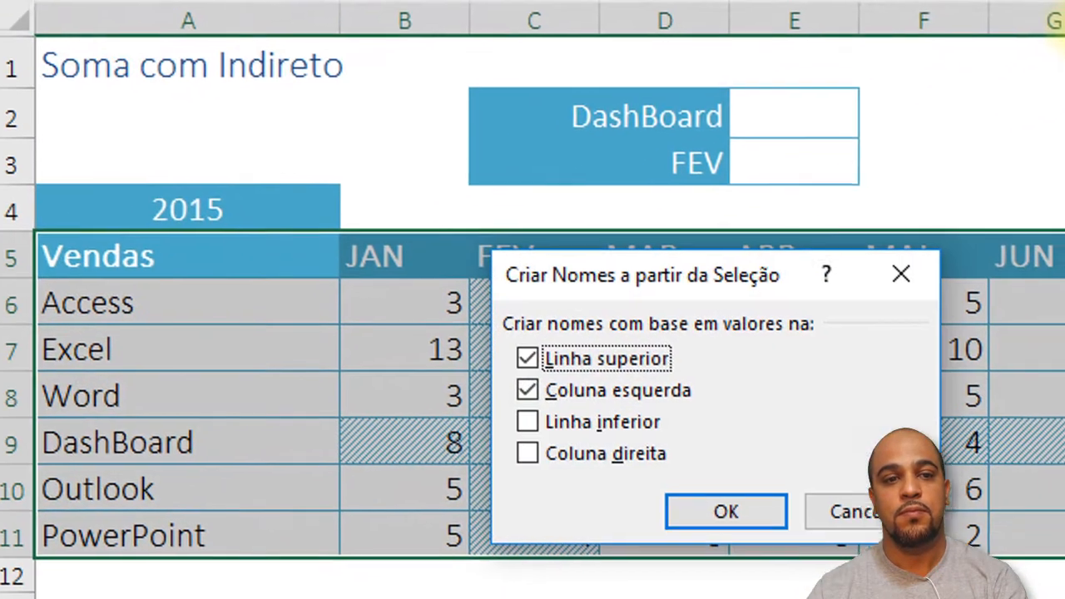
{"action": "left_click_drag", "start_coordinate": [741, 275], "coordinate": [829, 238]}
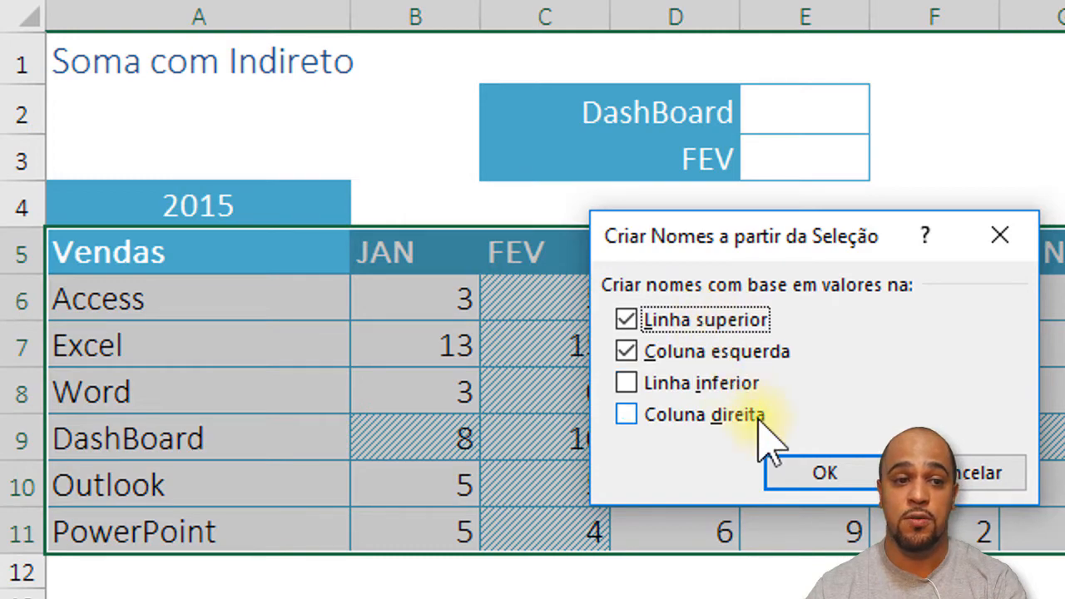
{"action": "left_click", "coordinate": [826, 474]}
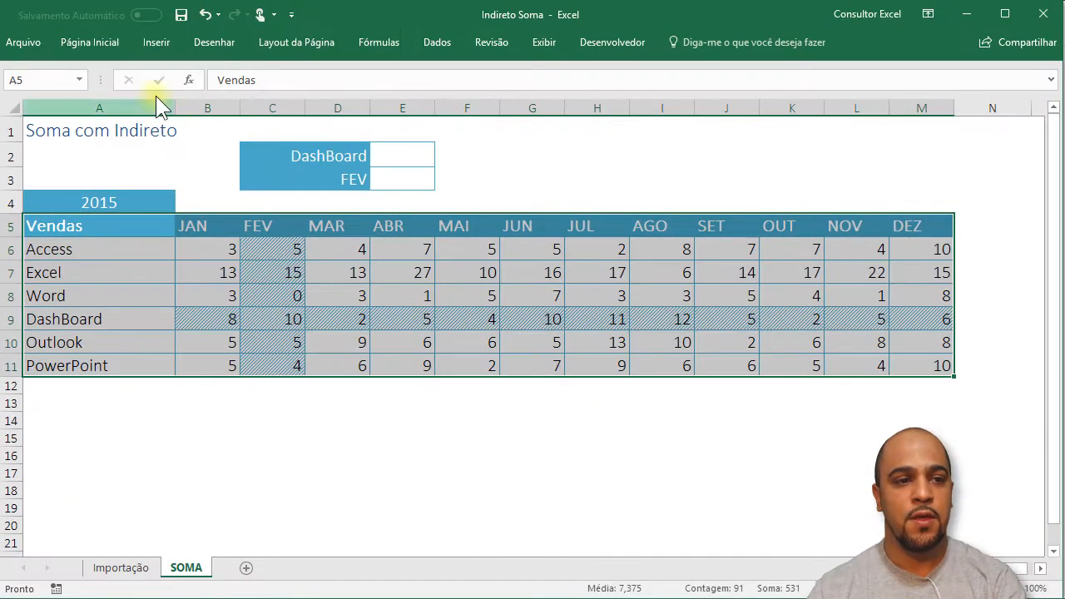
{"action": "left_click", "coordinate": [78, 80]}
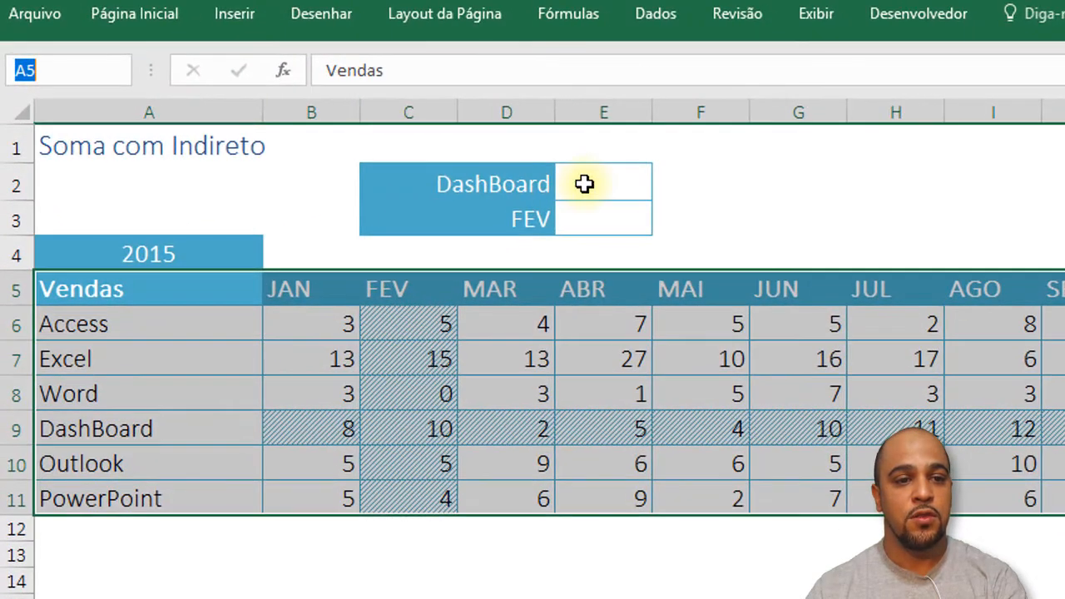
Enter =SOMA(DashBoard) in E2 to total the DashBoard named range.
{"action": "left_click", "coordinate": [406, 158]}
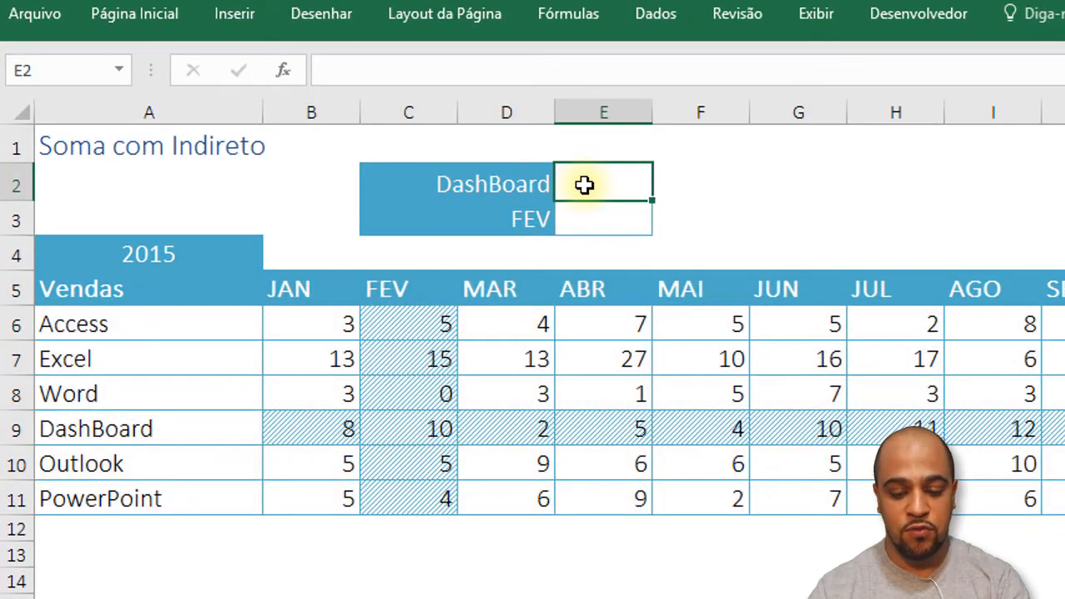
{"action": "type", "text": "=S"}
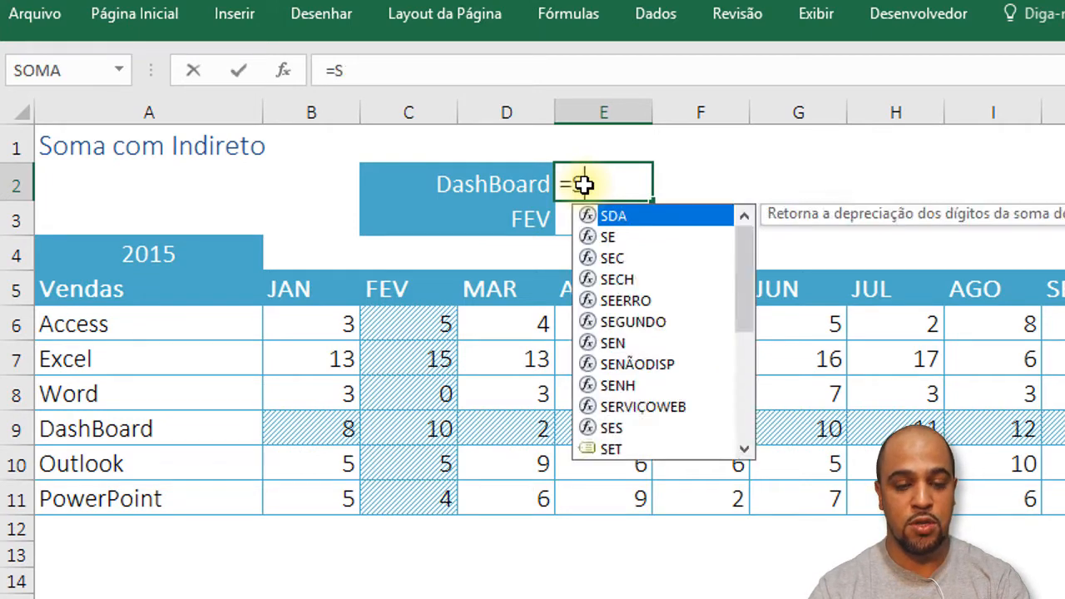
{"action": "type", "text": "OMA("}
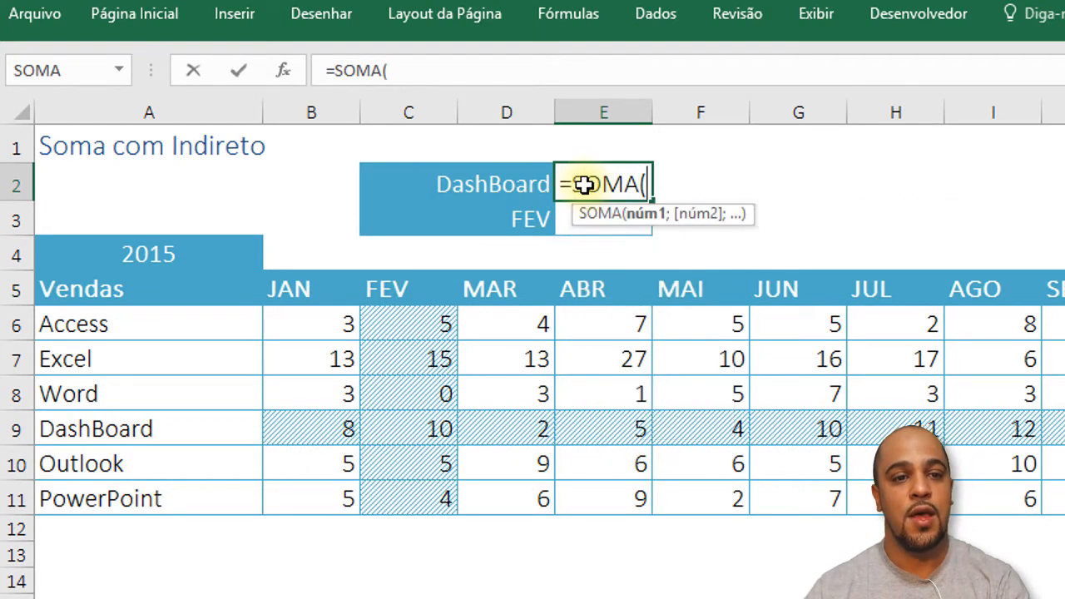
{"action": "type", "text": "DA"}
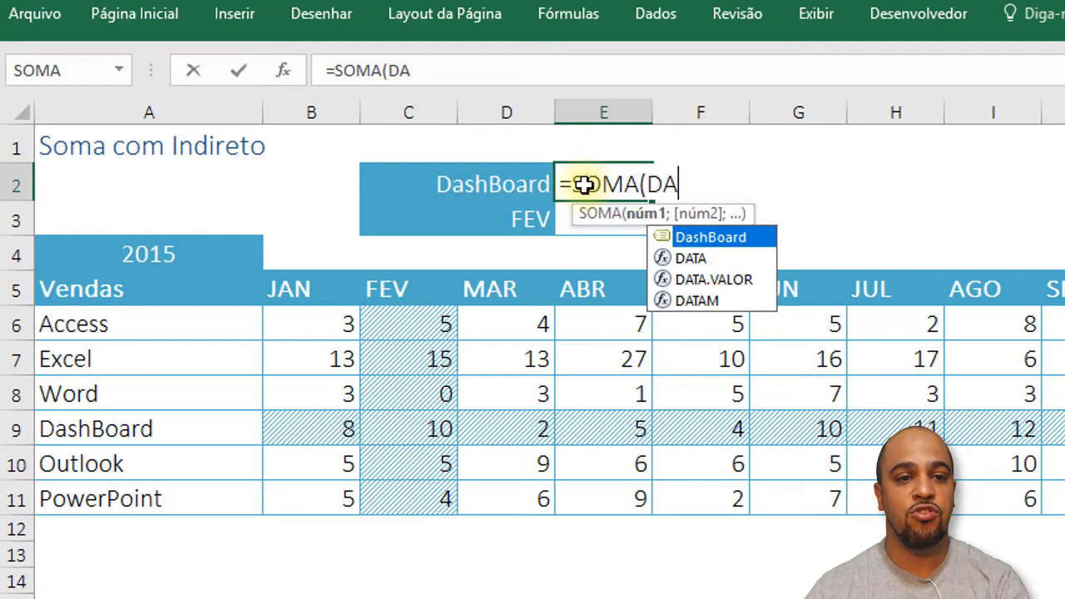
{"action": "double_click", "coordinate": [713, 237]}
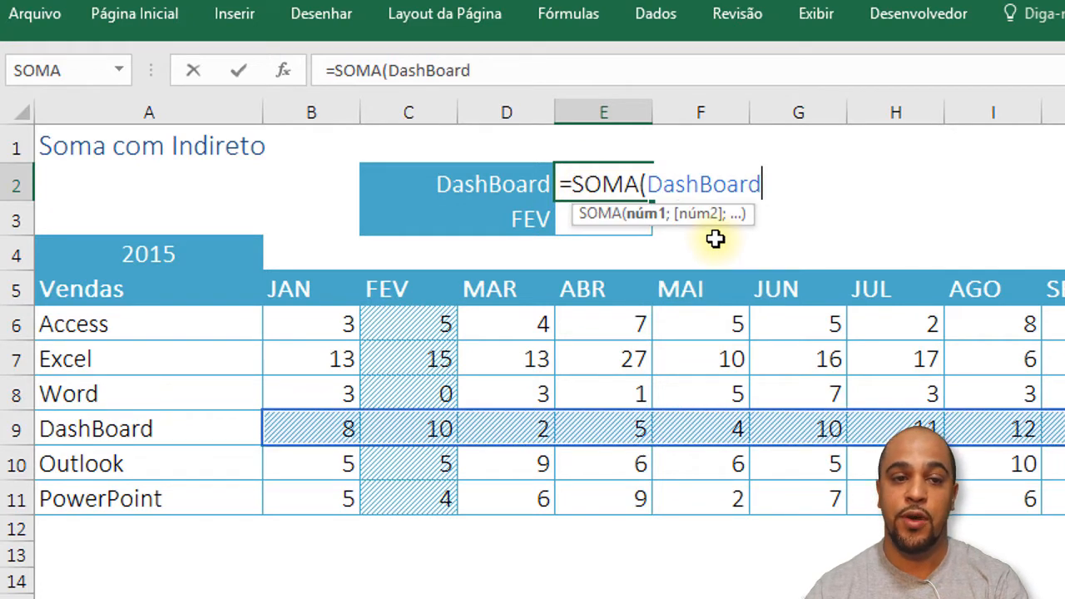
{"action": "key", "text": "Return"}
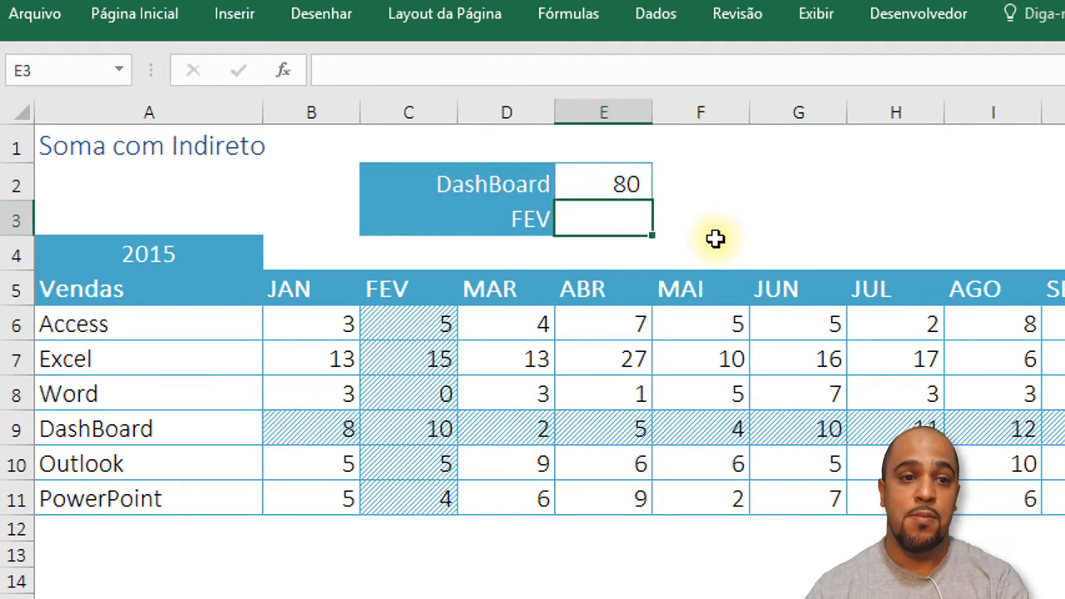
Change the product in C2 to Access to test the total, and set it back to DashBoard.
{"action": "left_click", "coordinate": [534, 185]}
{"action": "left_click", "coordinate": [565, 188]}
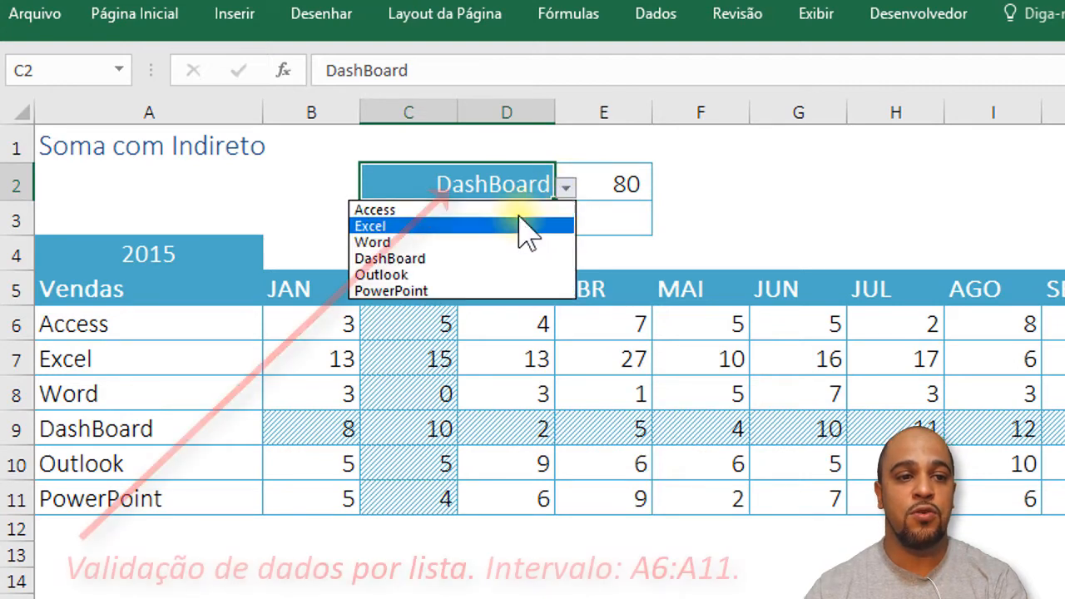
{"action": "left_click", "coordinate": [519, 210]}
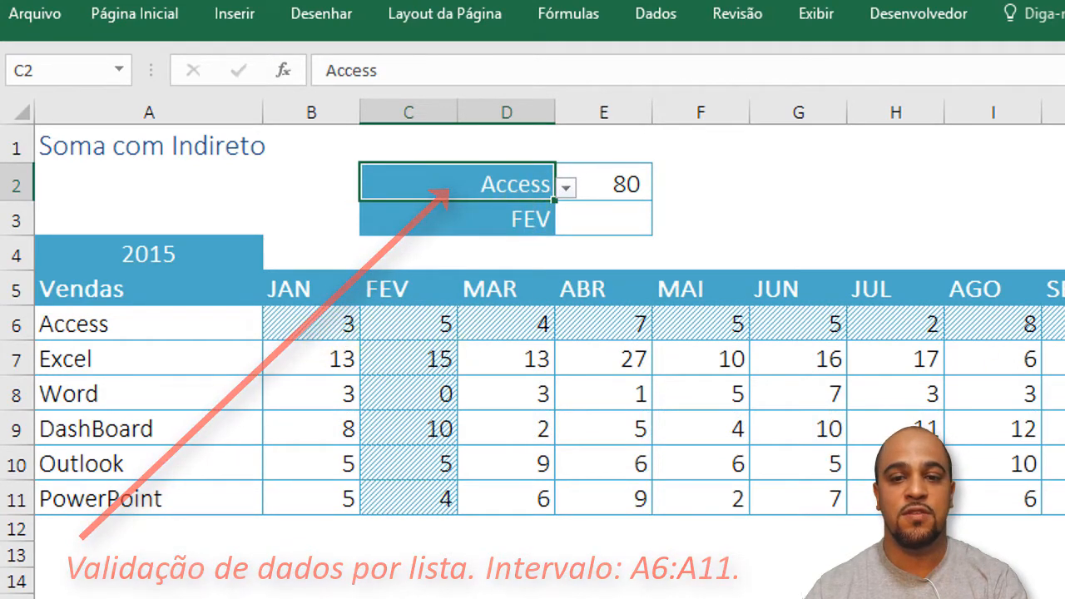
{"action": "left_click", "coordinate": [565, 189]}
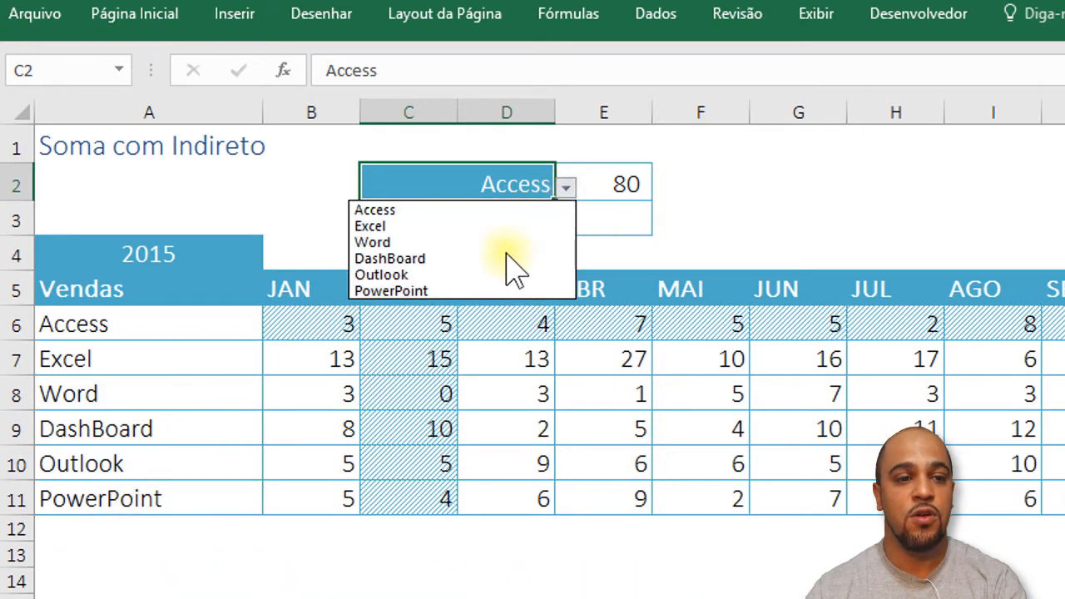
{"action": "left_click", "coordinate": [505, 257]}
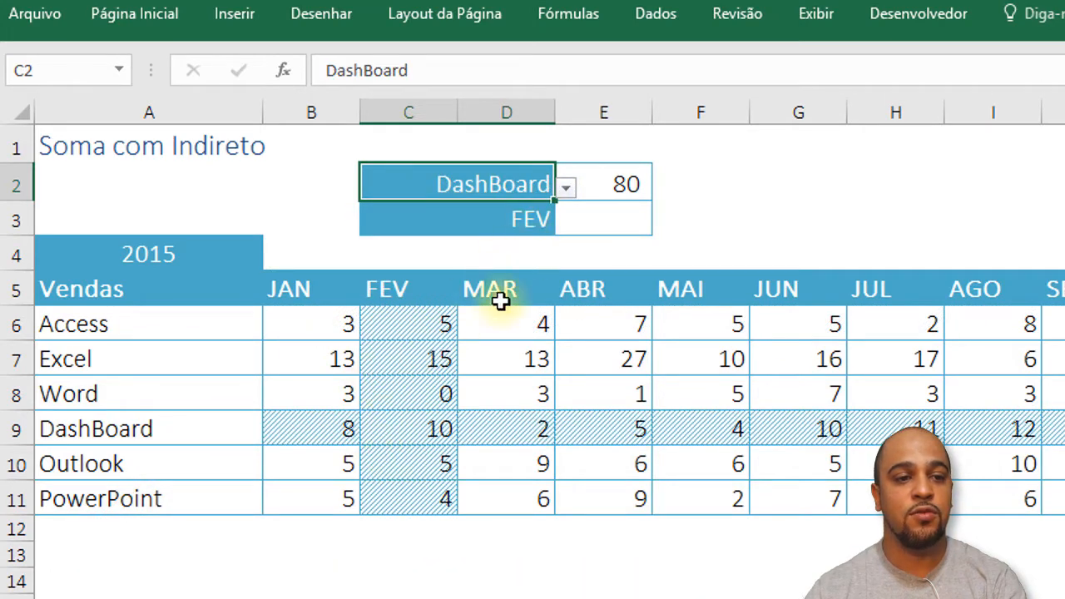
Set the product in C2 to Excel and check the formula in E2 against it.
{"action": "left_click", "coordinate": [606, 181]}
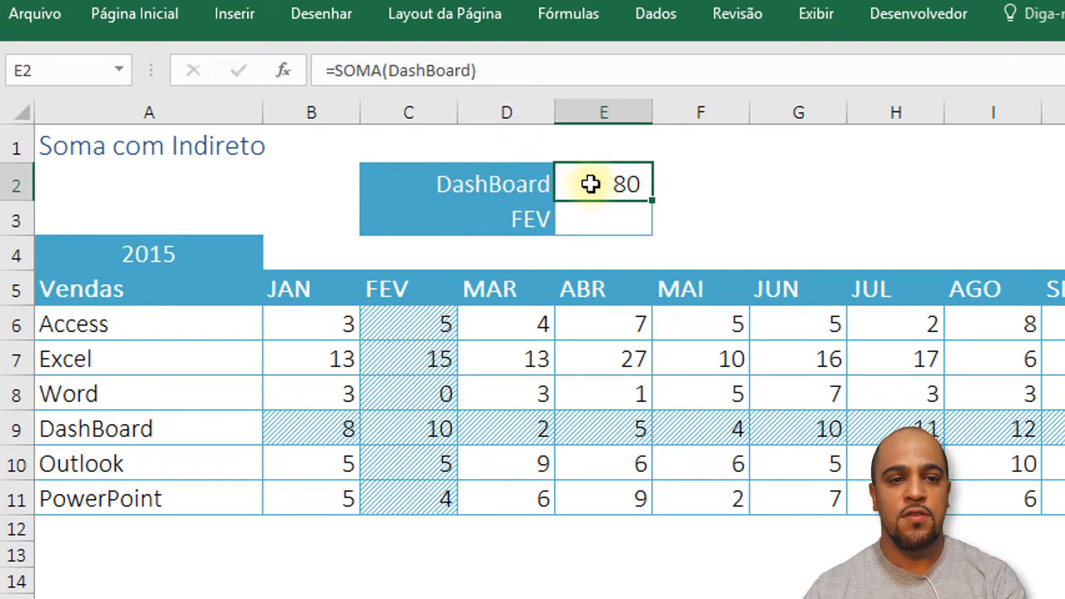
{"action": "left_click", "coordinate": [551, 187]}
{"action": "left_click", "coordinate": [565, 189]}
{"action": "left_click", "coordinate": [506, 226]}
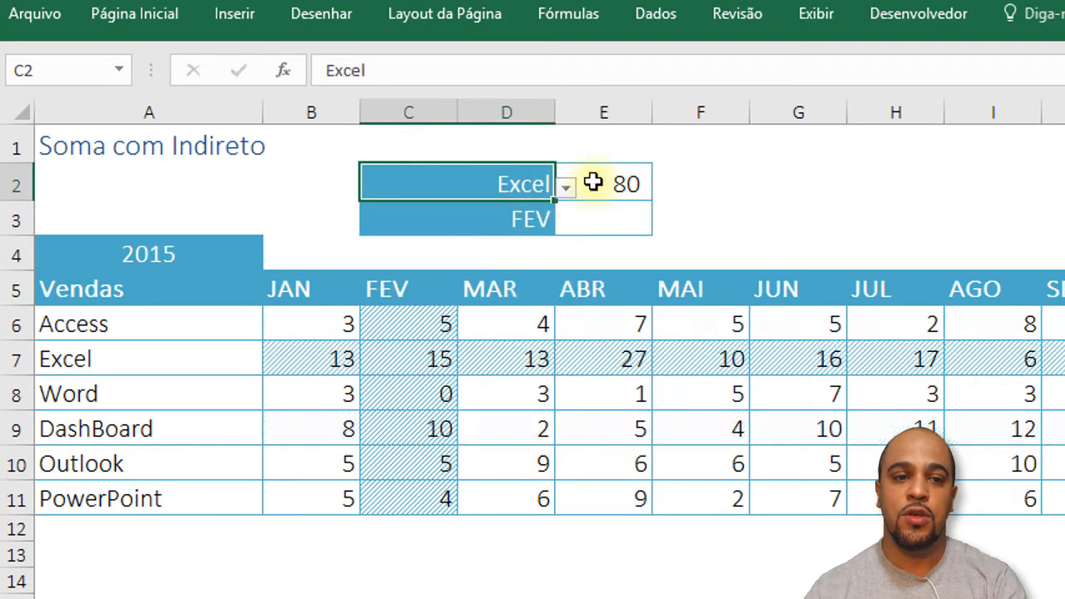
{"action": "left_click", "coordinate": [612, 180]}
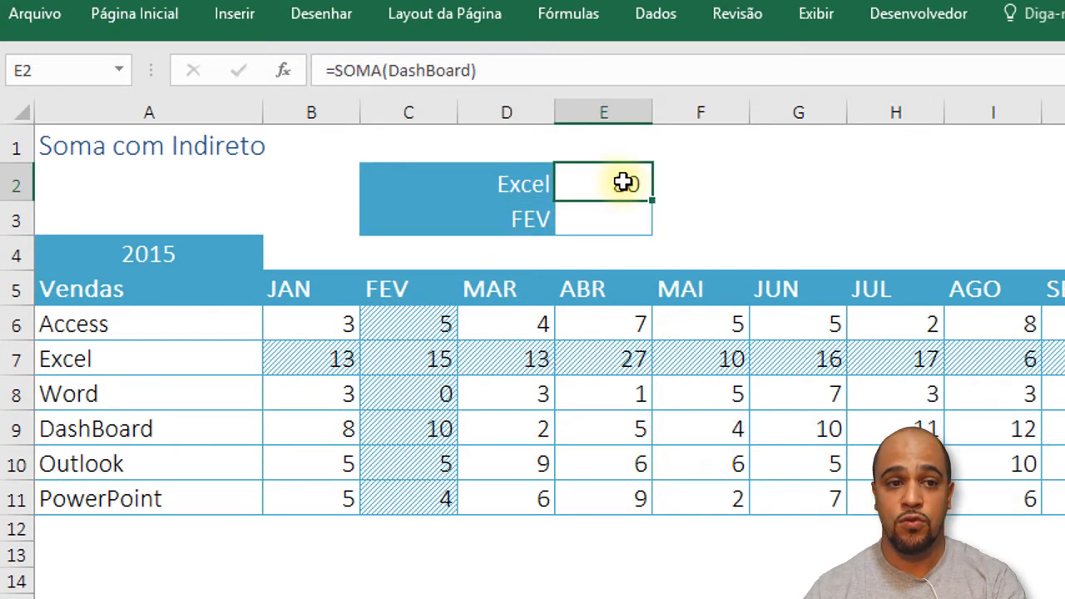
Try an SE formula in E2 that returns the Access named range when C2 equals "ACCESS".
{"action": "double_click", "coordinate": [613, 182]}
{"action": "left_click_drag", "start_coordinate": [574, 185], "coordinate": [857, 195]}
{"action": "type", "text": "SE"}
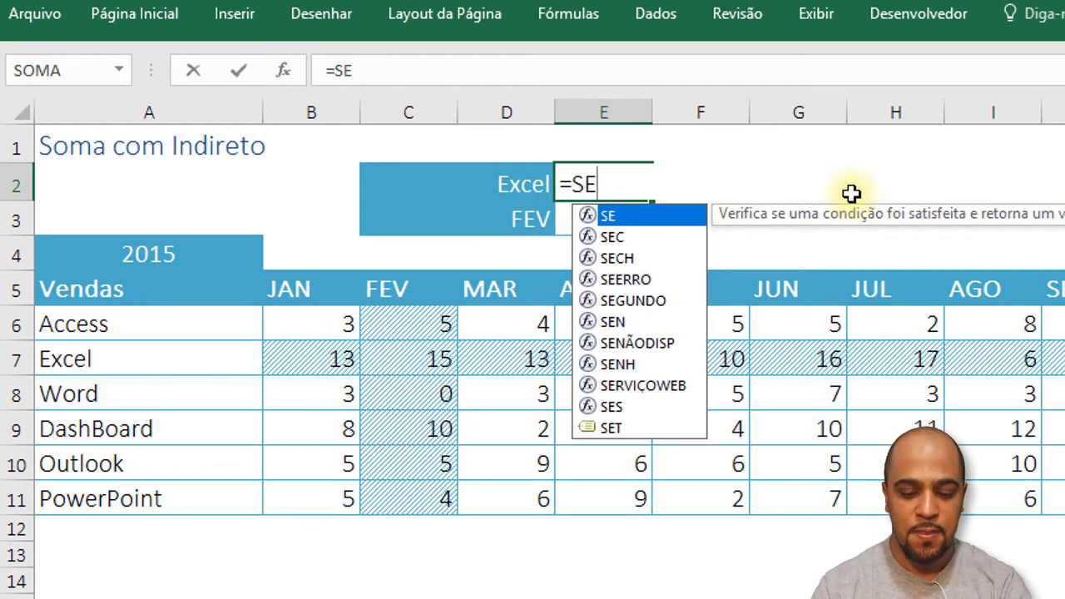
{"action": "type", "text": "("}
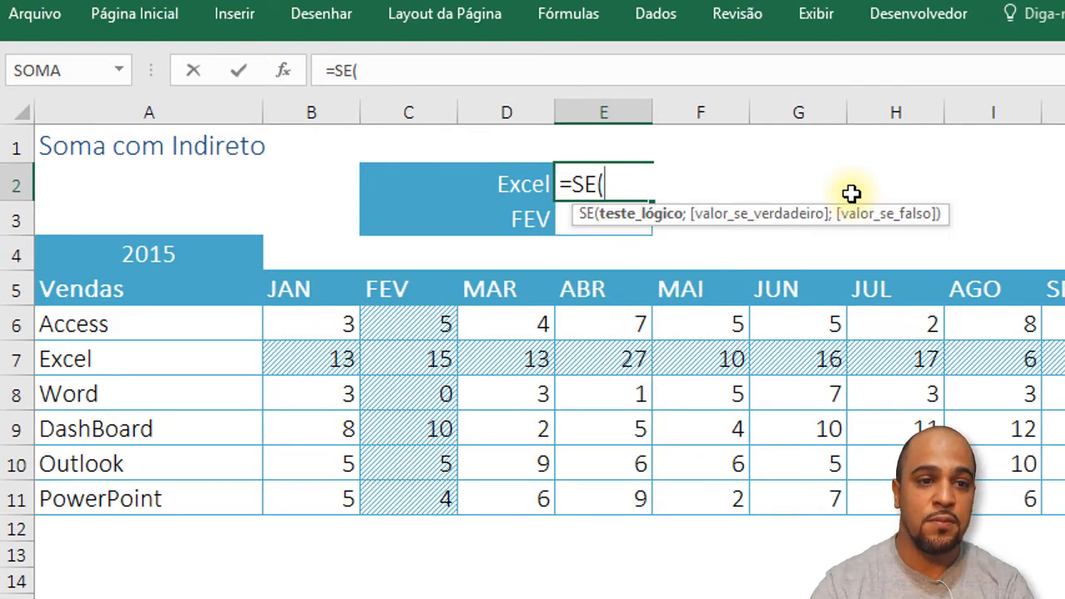
{"action": "left_click", "coordinate": [504, 178]}
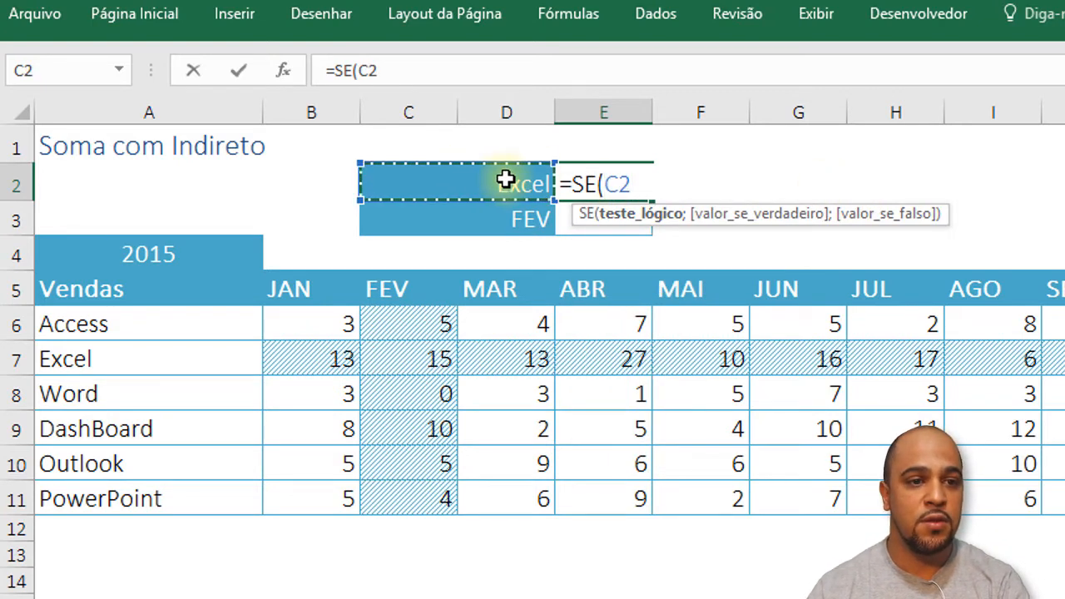
{"action": "type", "text": "="}
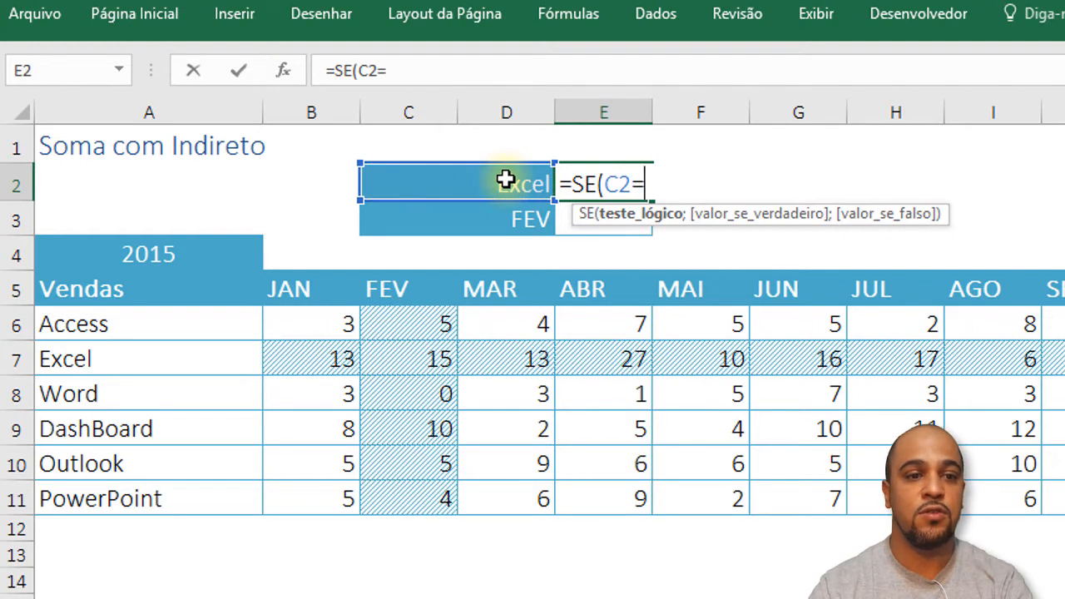
{"action": "type", "text": "\"ACCESS"}
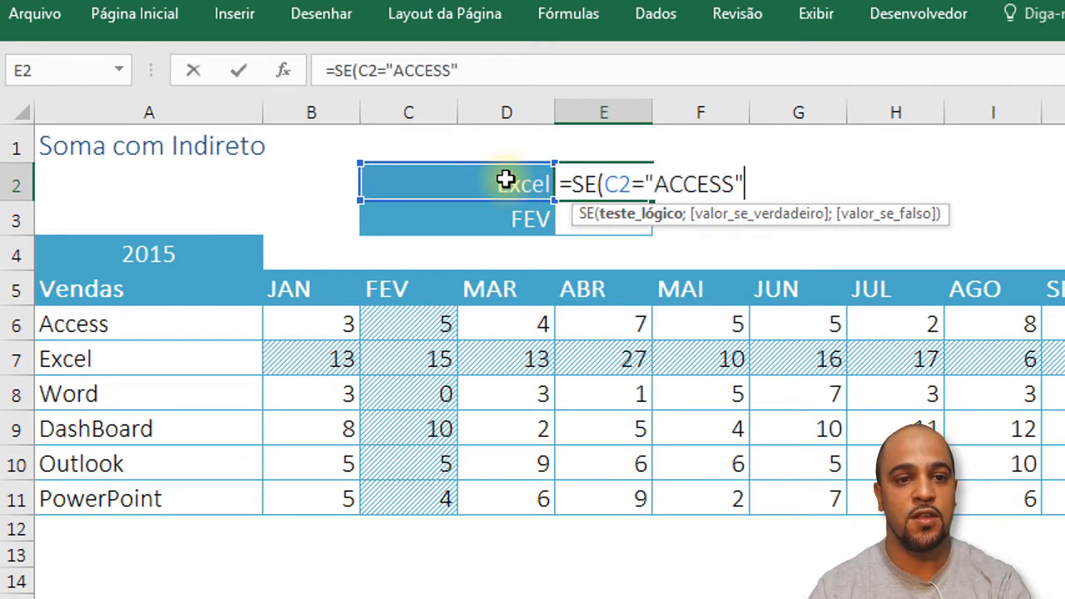
{"action": "type", "text": "\";ACE"}
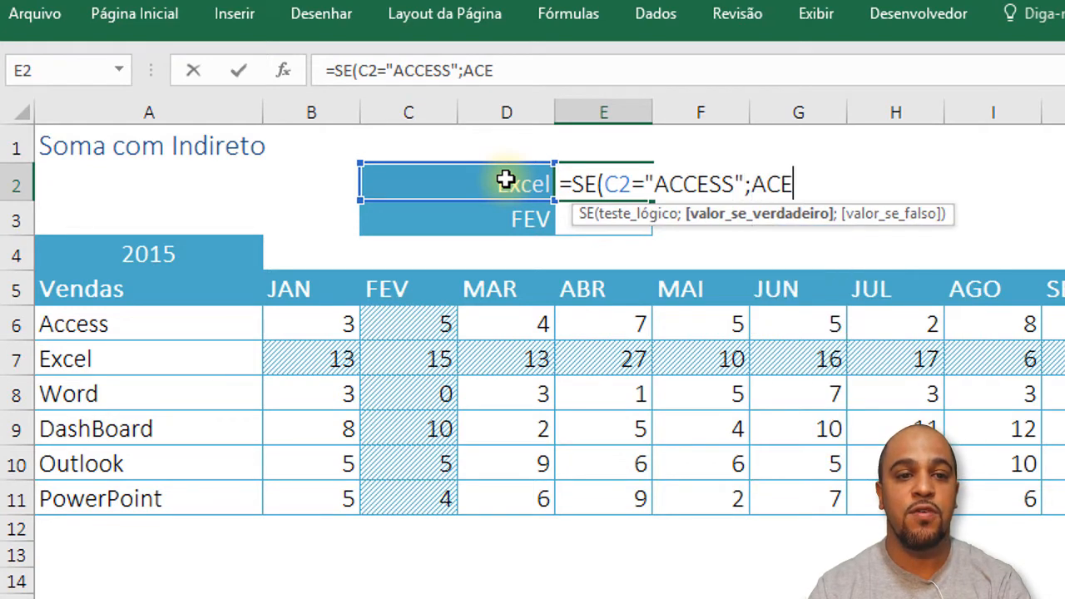
{"action": "key", "text": "BackSpace"}
{"action": "type", "text": "CE"}
{"action": "key", "text": "Tab"}
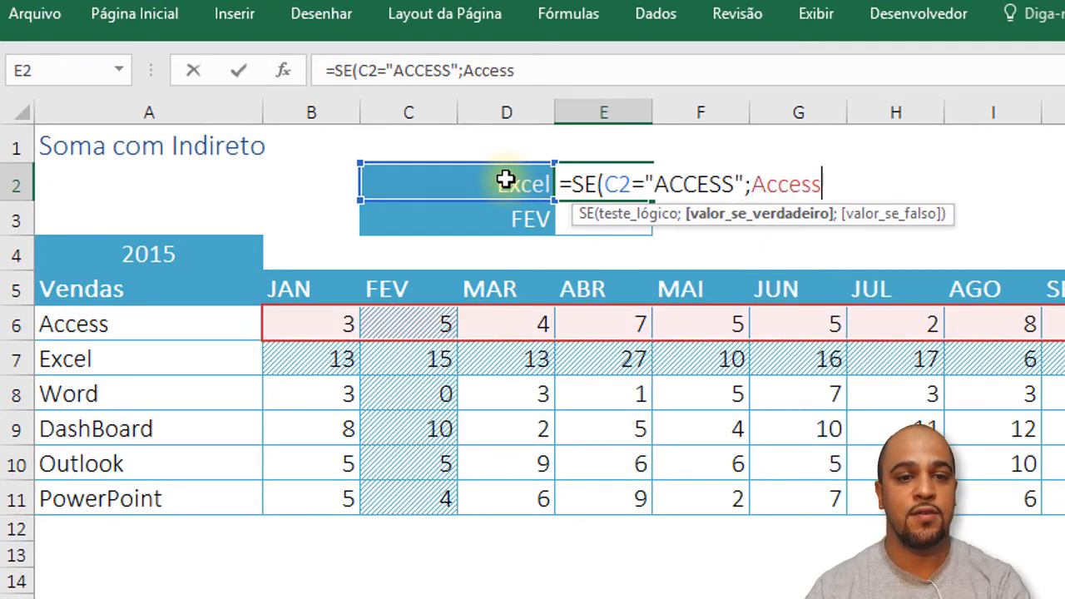
{"action": "type", "text": ";"}
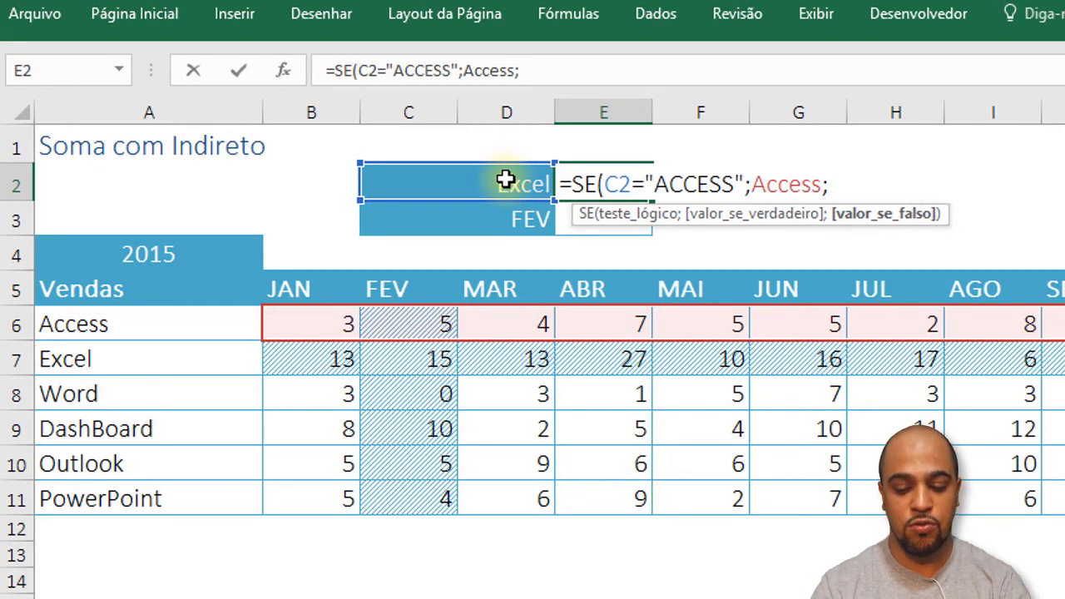
Try nesting a second SE on a new line in E2 that returns the Excel named range when C2 equals "EXCEL", and discard the formula.
{"action": "key", "text": "alt"}
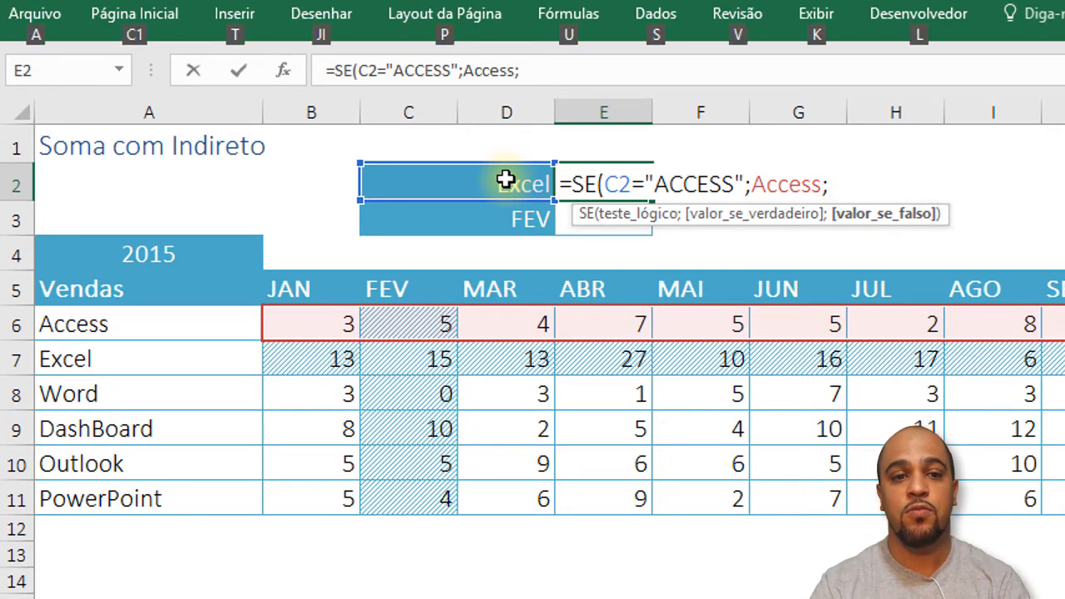
{"action": "key", "text": "alt+Return"}
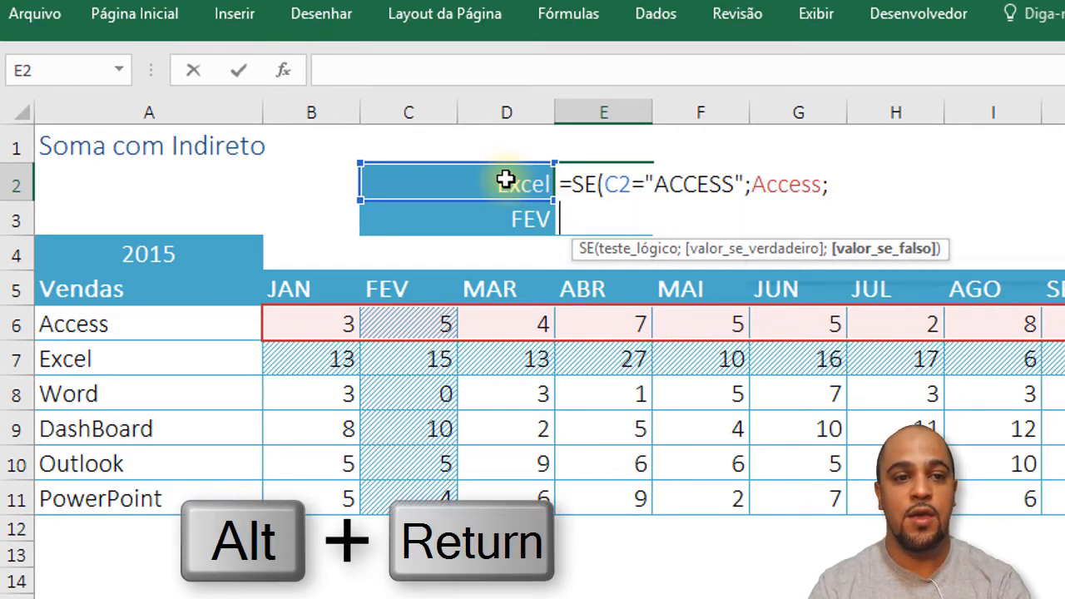
{"action": "type", "text": "SE("}
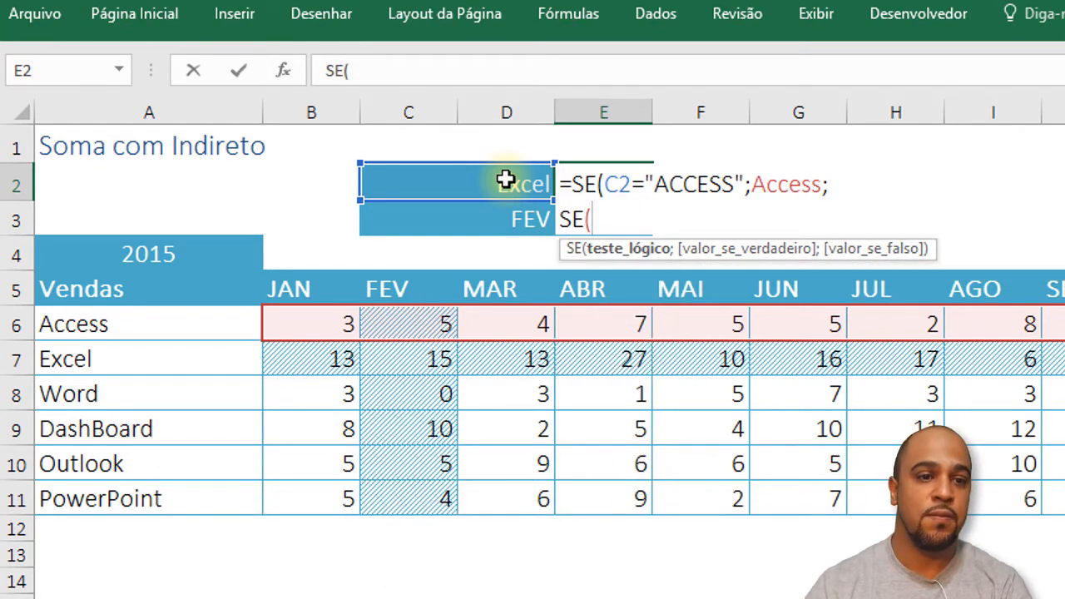
{"action": "left_click", "coordinate": [506, 181]}
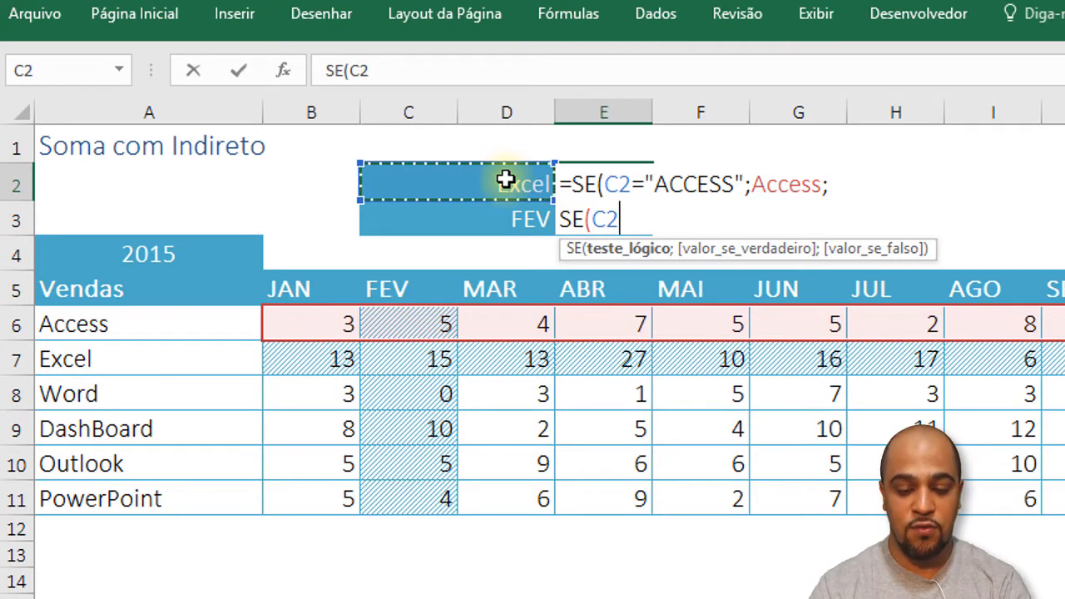
{"action": "type", "text": "=\"EXCEL"}
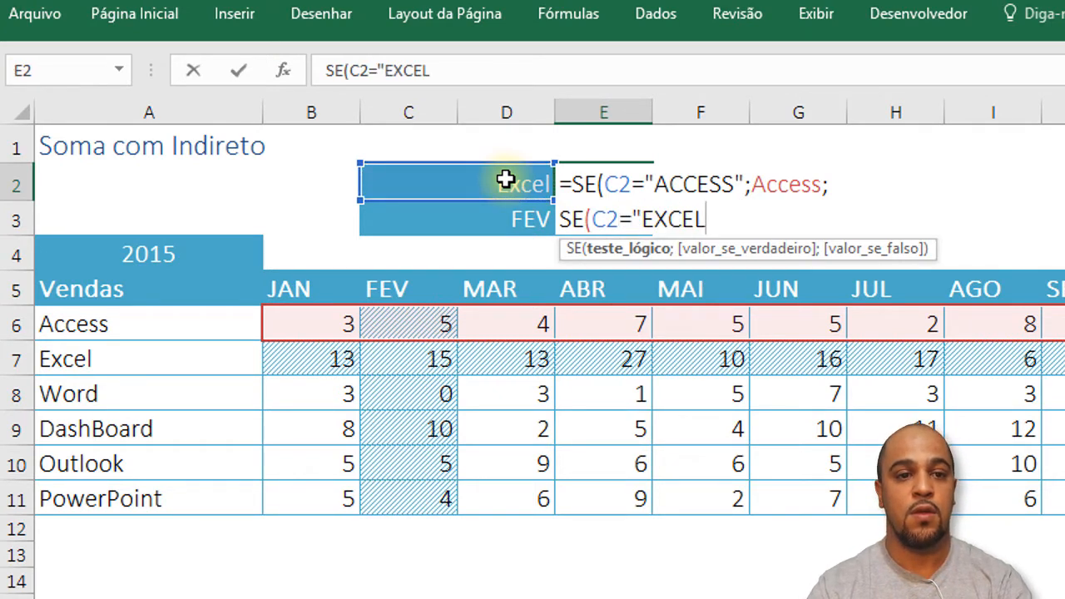
{"action": "type", "text": "\";E"}
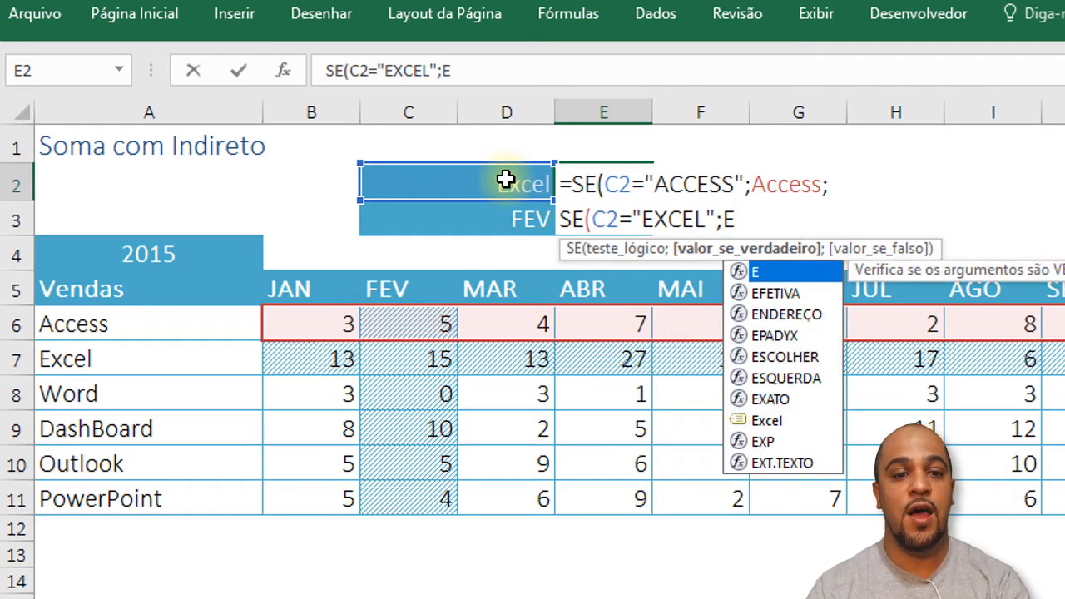
{"action": "key", "text": "Down"}
{"action": "key", "text": "Down"}
{"action": "key", "text": "Down"}
{"action": "key", "text": "Down"}
{"action": "key", "text": "Down"}
{"action": "key", "text": "Down"}
{"action": "key", "text": "Down"}
{"action": "key", "text": "Tab"}
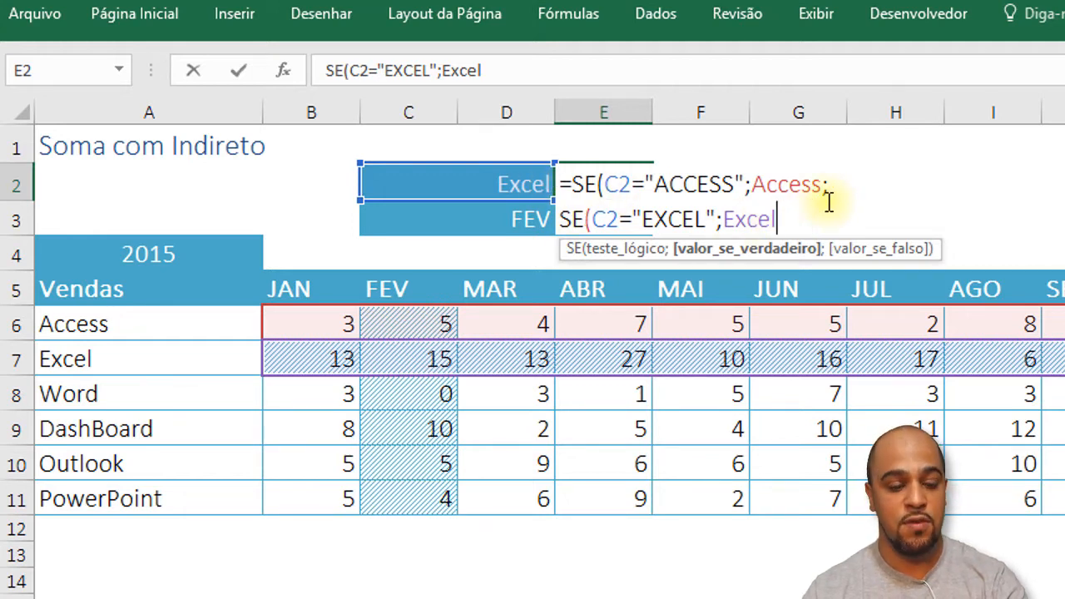
{"action": "key", "text": "Escape"}
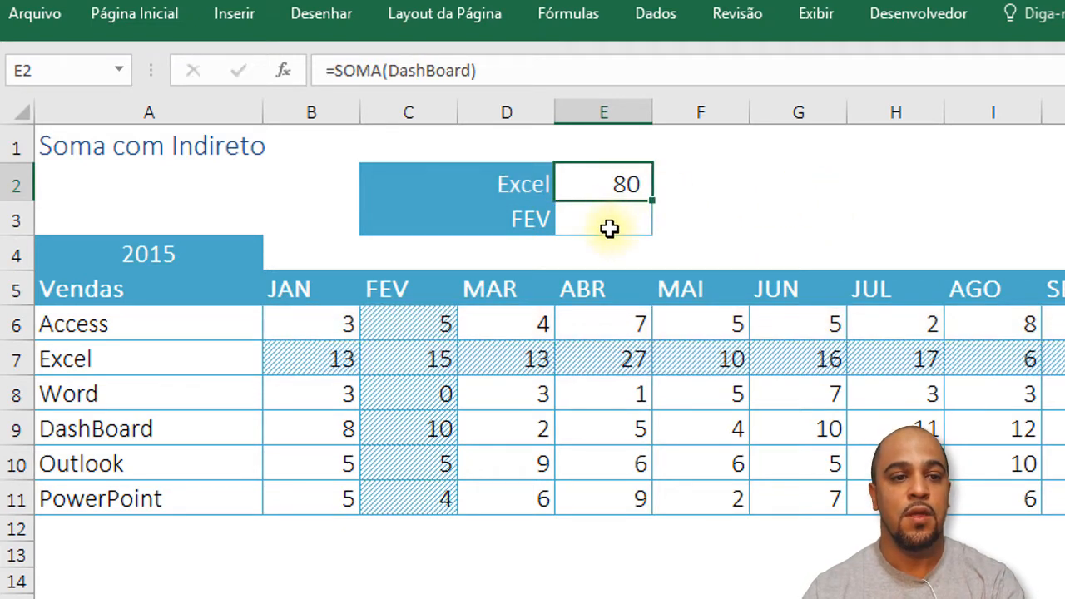
Replace the DashBoard argument of the SOMA formula in E2 with the Excel named range.
{"action": "left_click", "coordinate": [520, 185]}
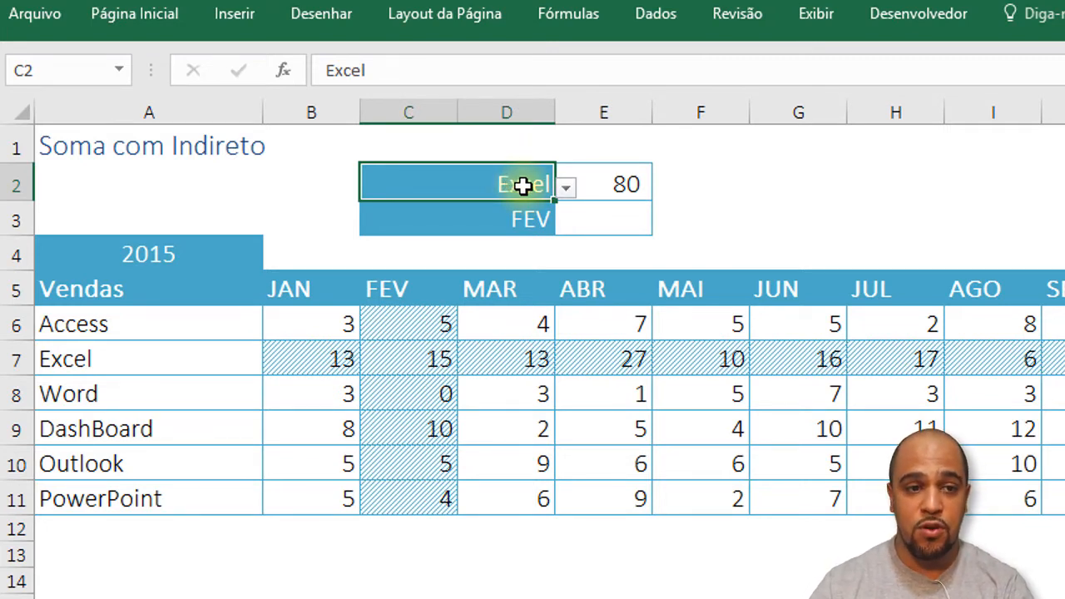
{"action": "left_click", "coordinate": [597, 181]}
{"action": "double_click", "coordinate": [599, 183]}
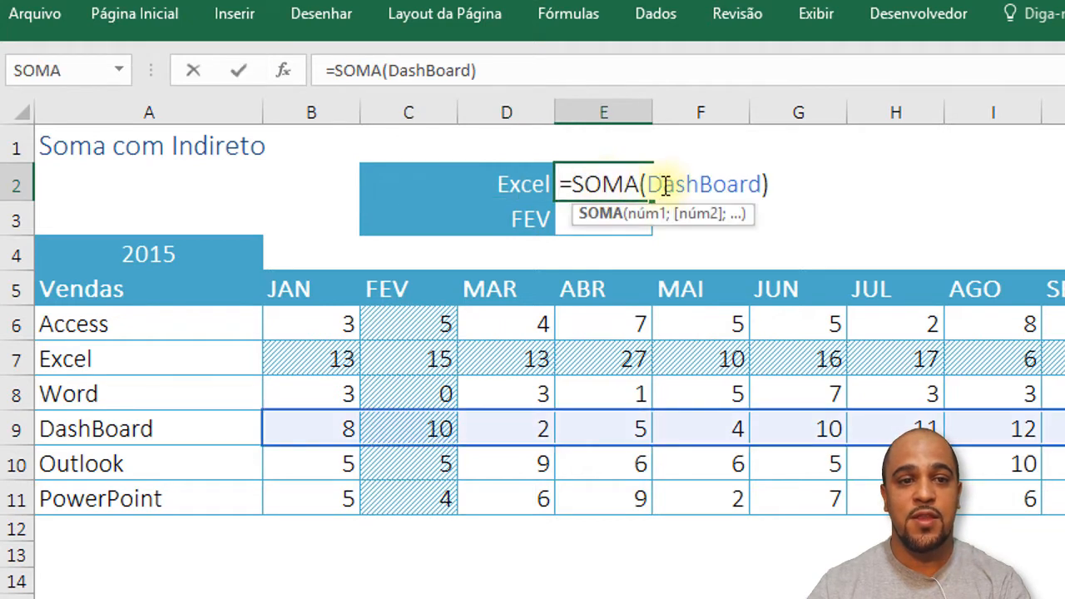
{"action": "left_click_drag", "start_coordinate": [647, 185], "coordinate": [729, 188]}
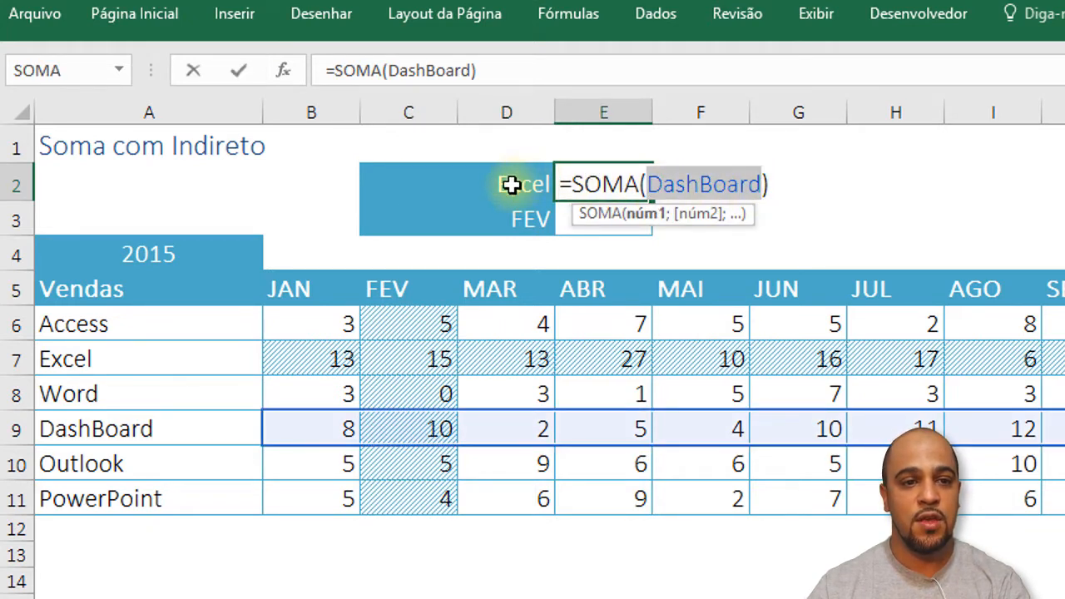
{"action": "type", "text": "EXCE"}
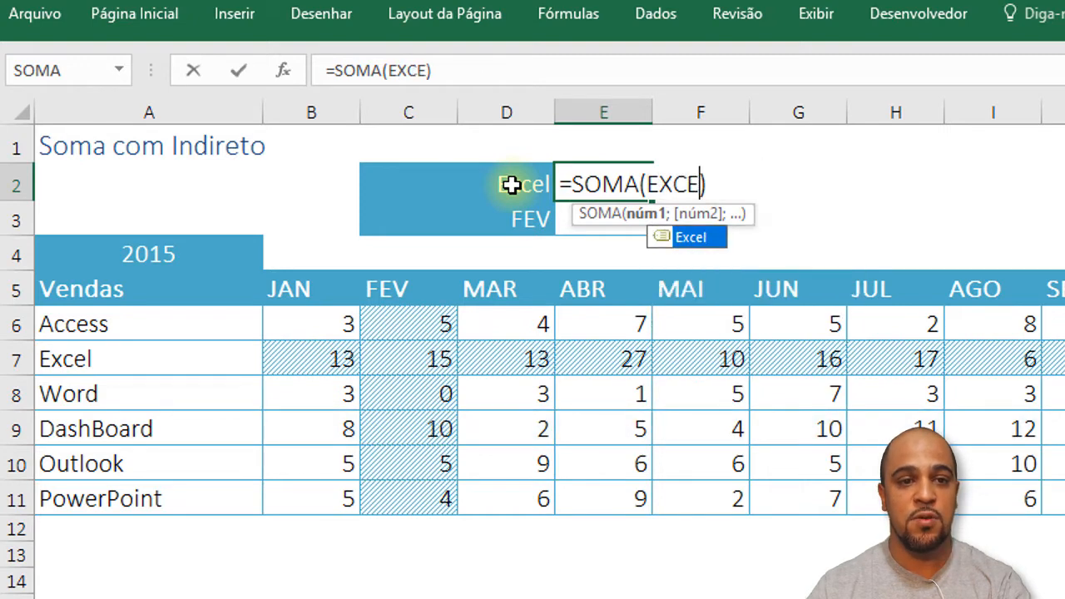
{"action": "key", "text": "Tab"}
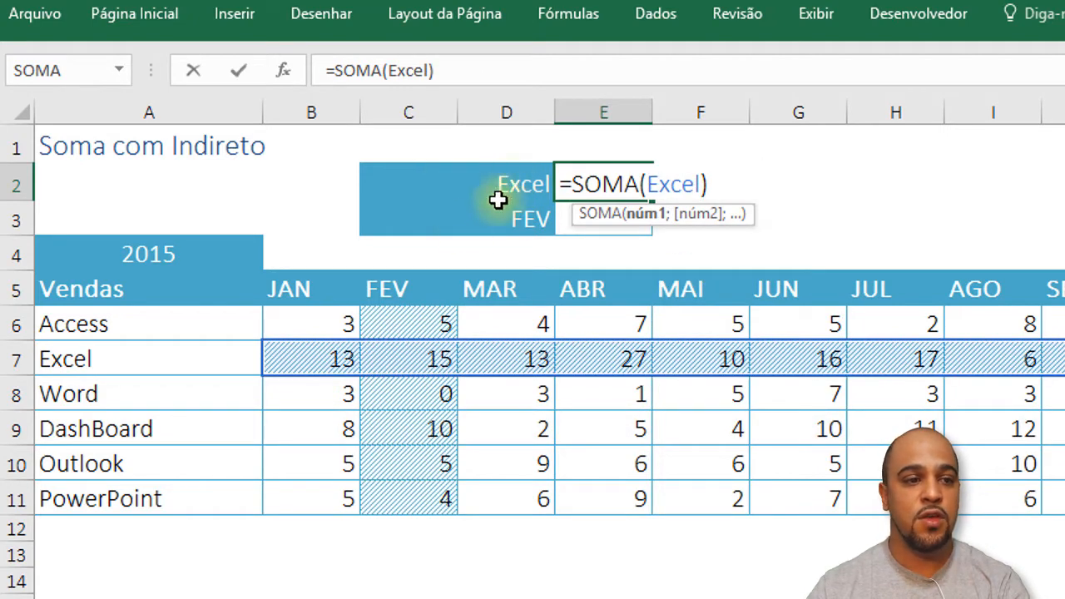
Replace the SOMA argument in E2 with INDIRETO(C2), making the formula =SOMA(INDIRETO(C2)).
{"action": "left_click_drag", "start_coordinate": [649, 183], "coordinate": [705, 183]}
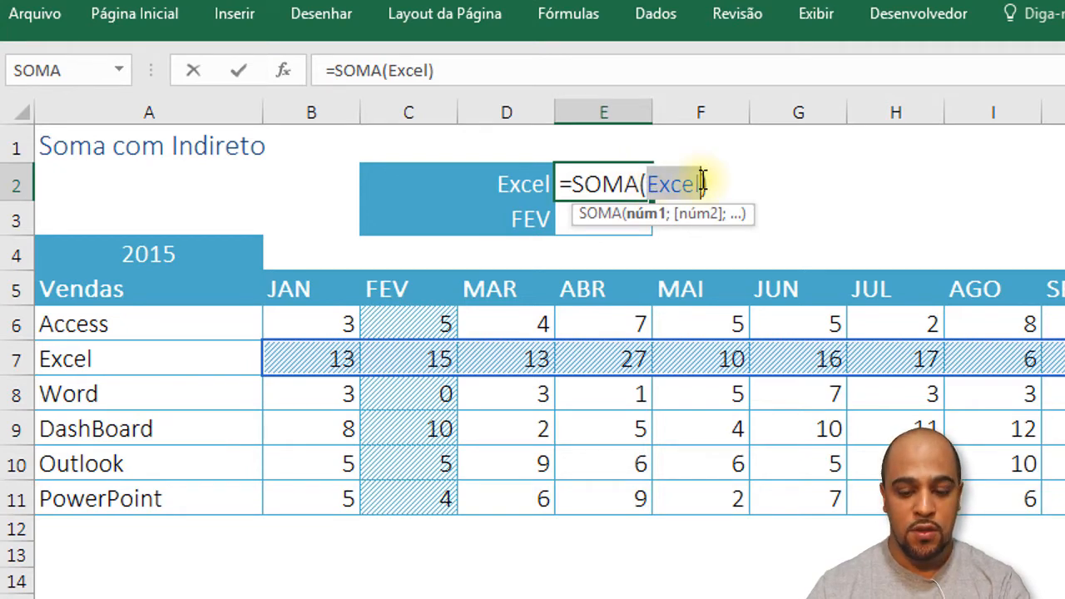
{"action": "type", "text": "IN"}
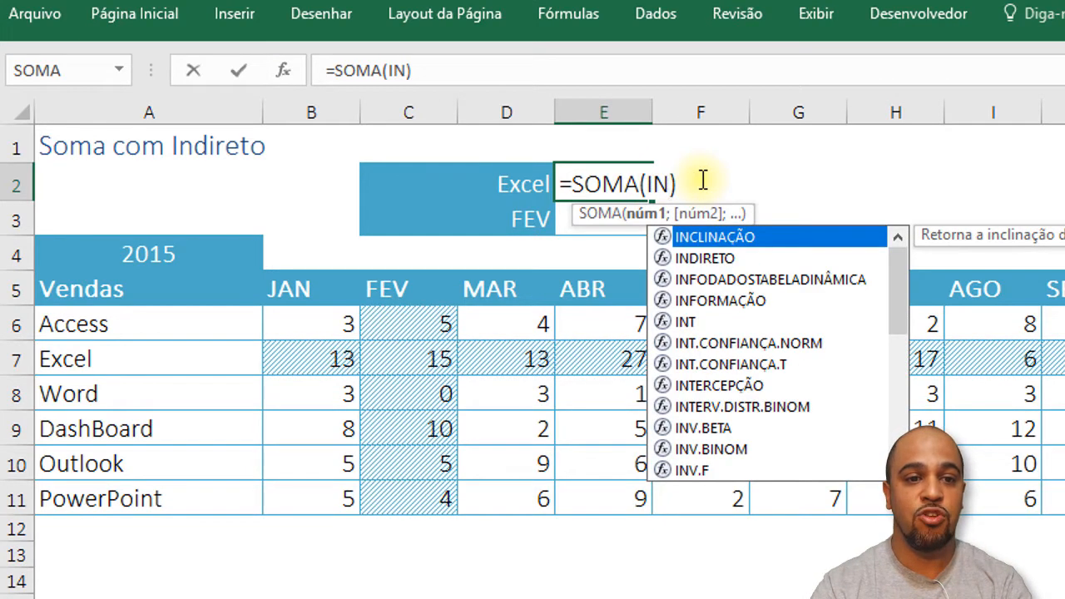
{"action": "double_click", "coordinate": [727, 259]}
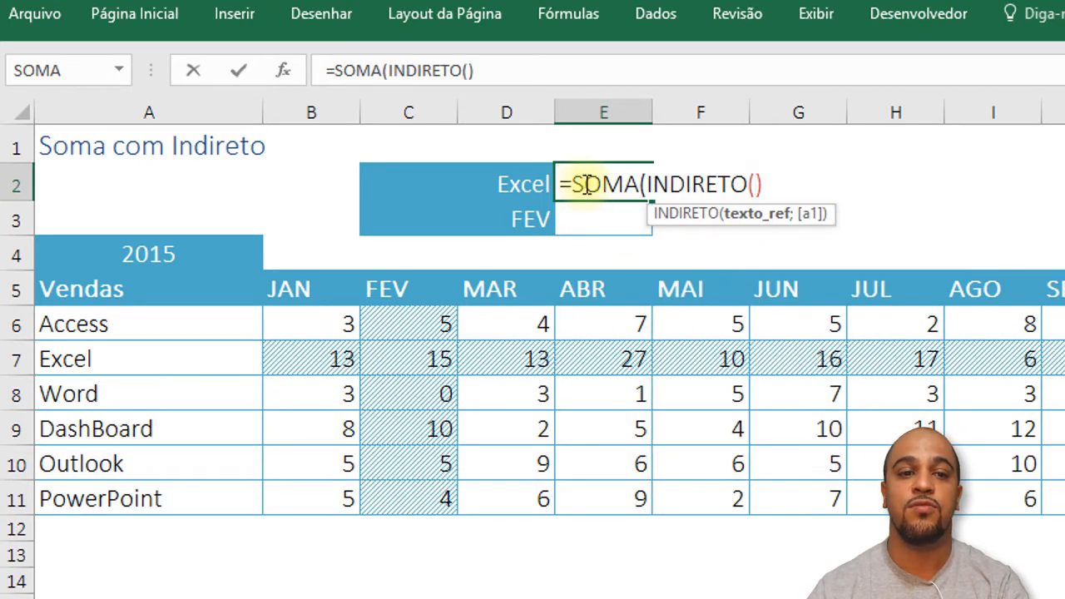
{"action": "left_click", "coordinate": [506, 184]}
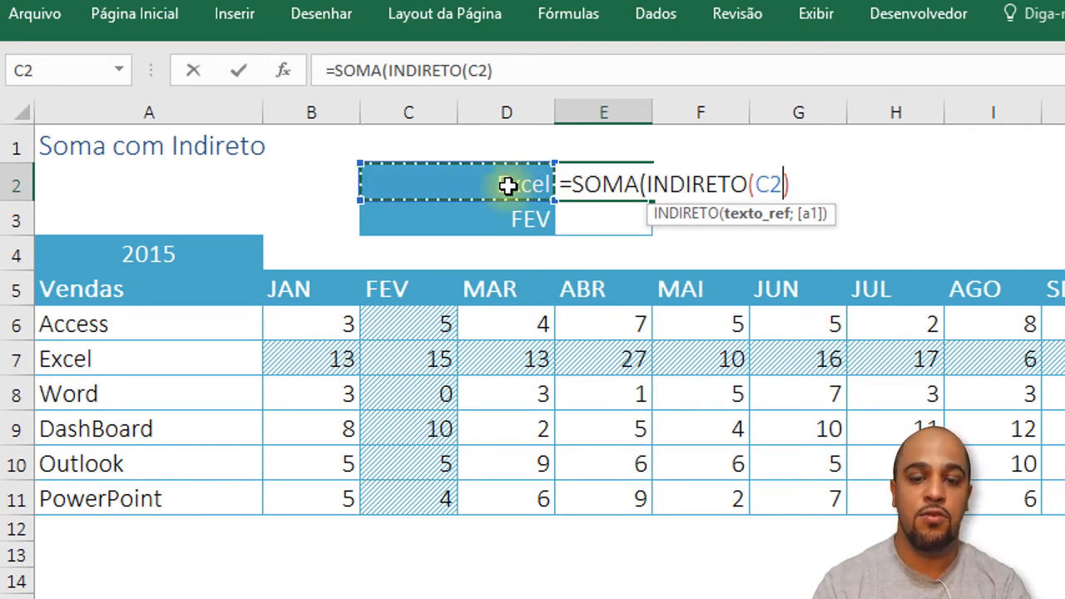
{"action": "type", "text": ")"}
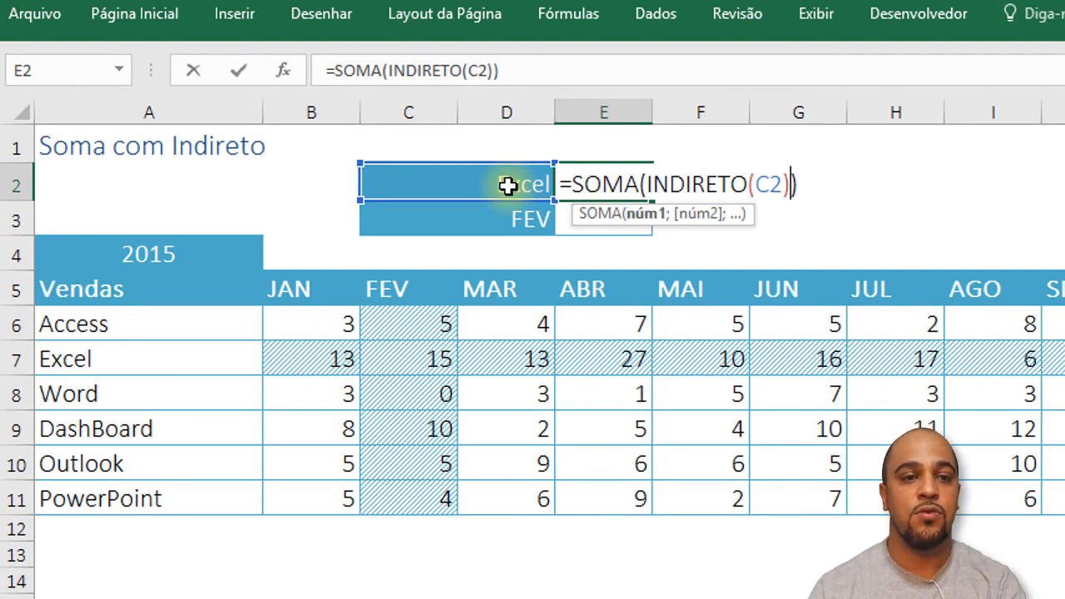
{"action": "key", "text": "Return"}
{"action": "left_click", "coordinate": [616, 185]}
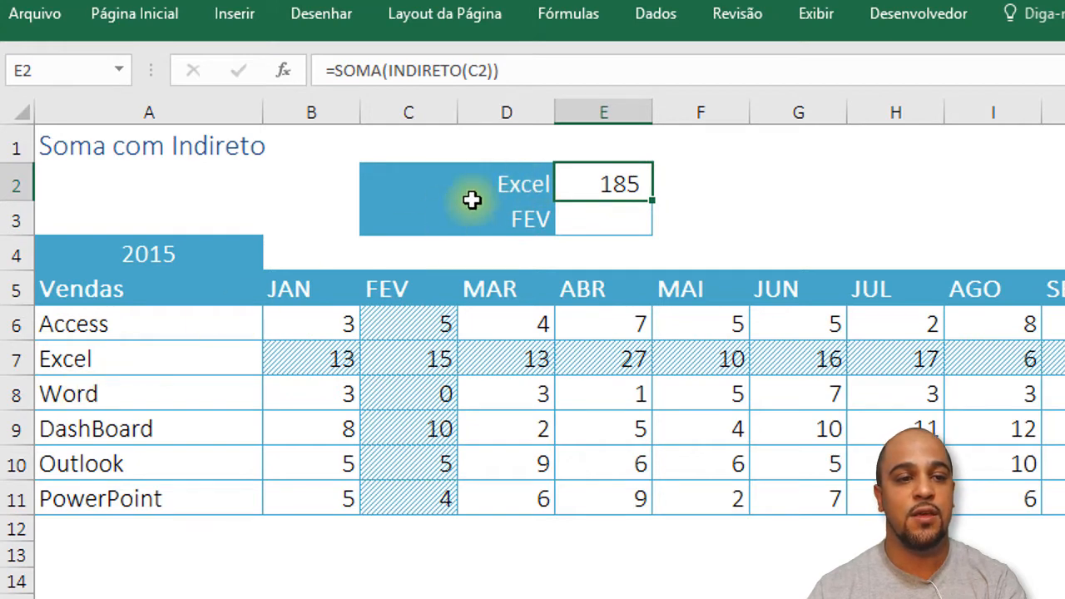
Set the product in C2 to DashBoard and check the total formula in E2.
{"action": "left_click", "coordinate": [541, 183]}
{"action": "left_click", "coordinate": [565, 188]}
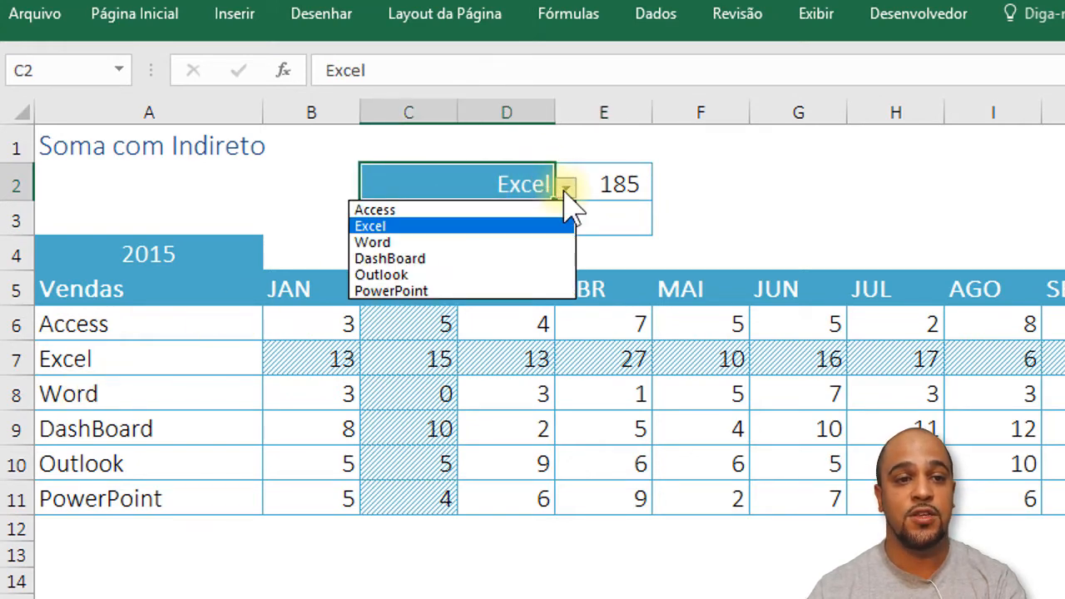
{"action": "left_click", "coordinate": [514, 258]}
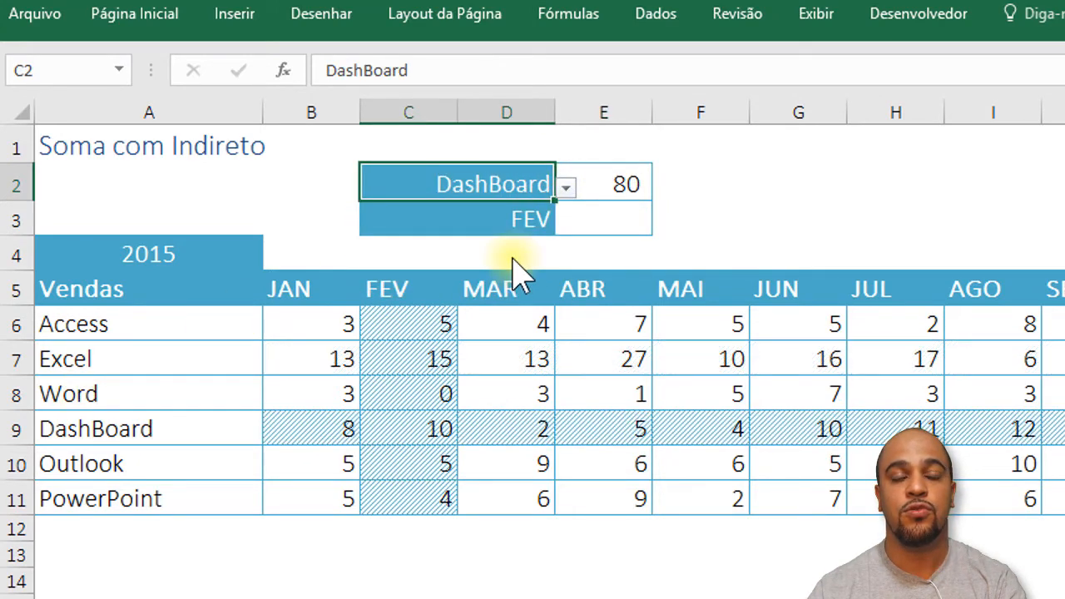
{"action": "left_click", "coordinate": [607, 184]}
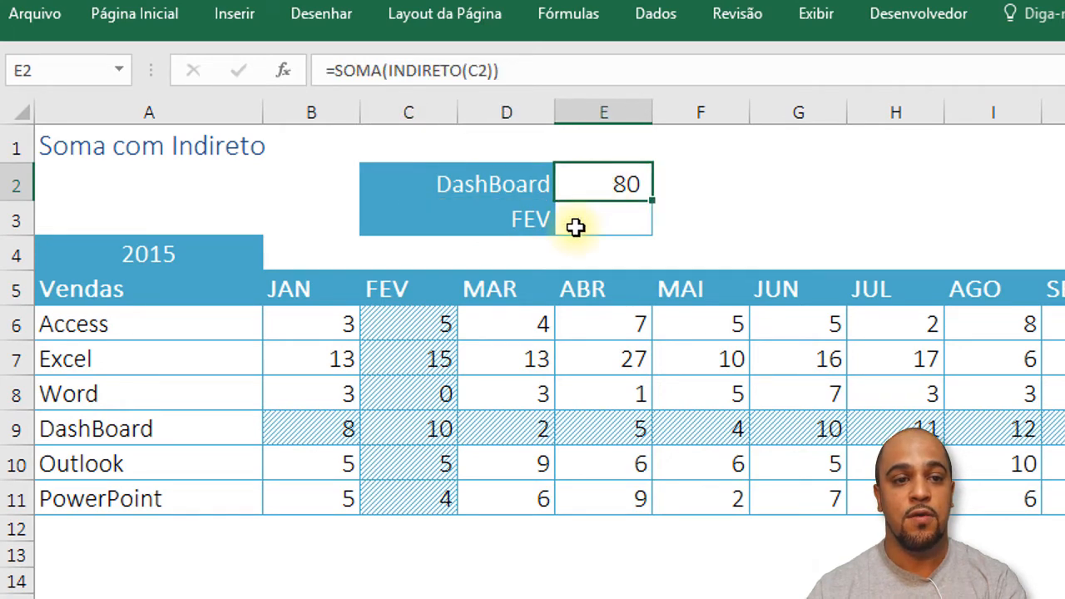
Enter the formula =SOMA(INDIRETO(C3)) in E3 to total the sales of the selected month.
{"action": "left_click", "coordinate": [585, 223]}
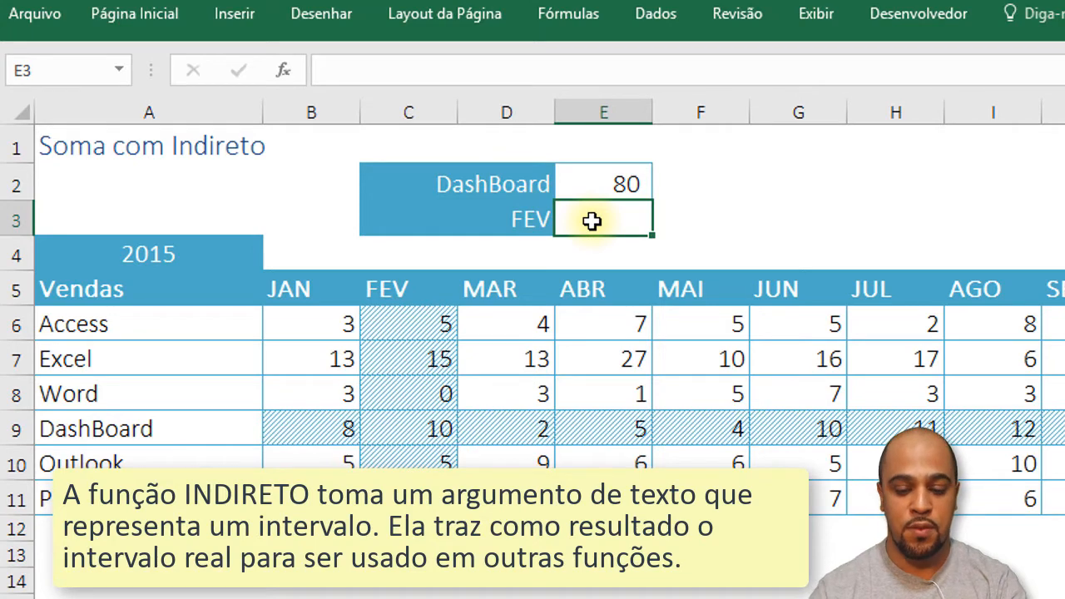
{"action": "type", "text": "=IN"}
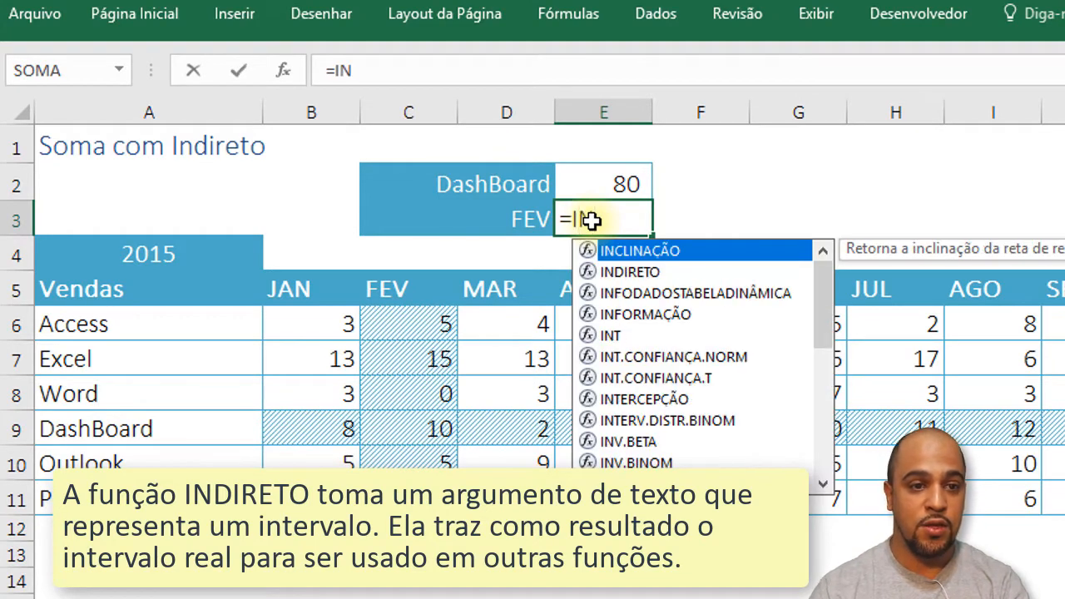
{"action": "key", "text": "Down"}
{"action": "type", "text": "D"}
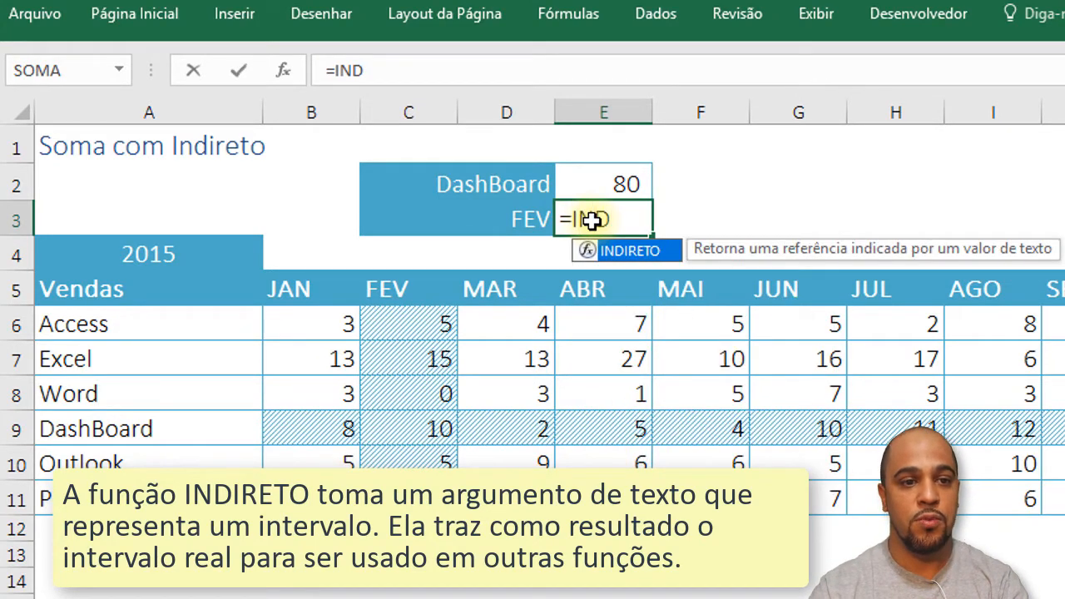
{"action": "key", "text": "BackSpace"}
{"action": "key", "text": "BackSpace"}
{"action": "key", "text": "BackSpace"}
{"action": "type", "text": "SOM"}
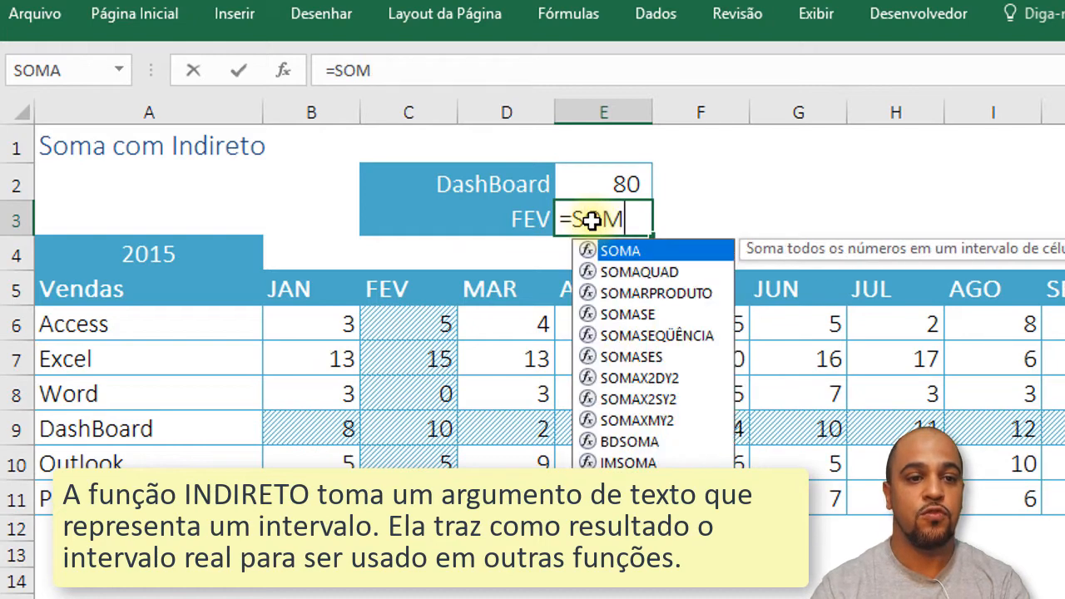
{"action": "type", "text": "A("}
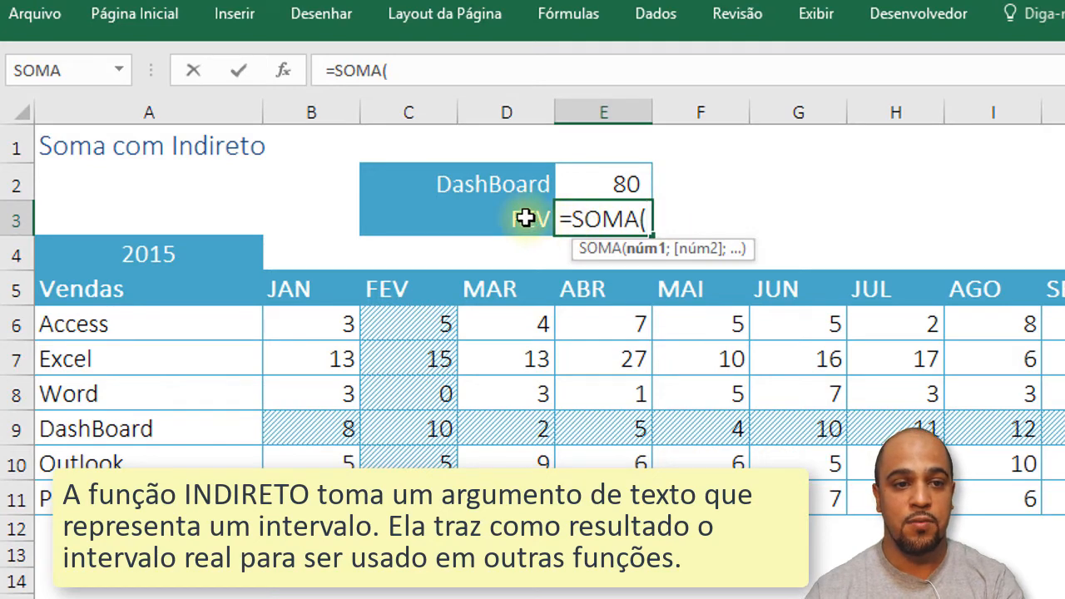
{"action": "type", "text": "IN"}
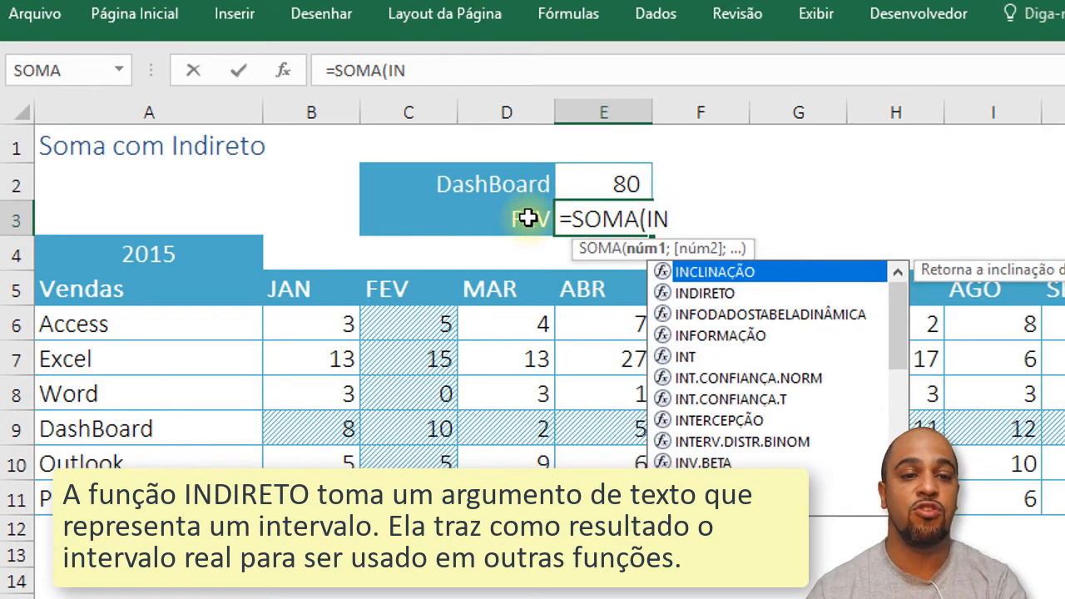
{"action": "key", "text": "Down"}
{"action": "key", "text": "Tab"}
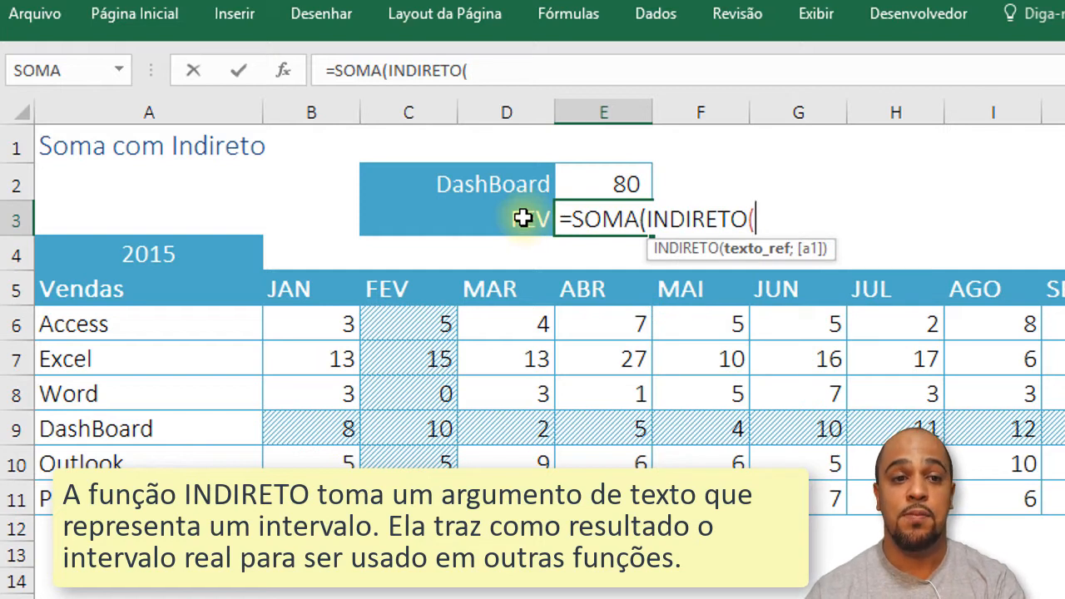
{"action": "left_click", "coordinate": [522, 218]}
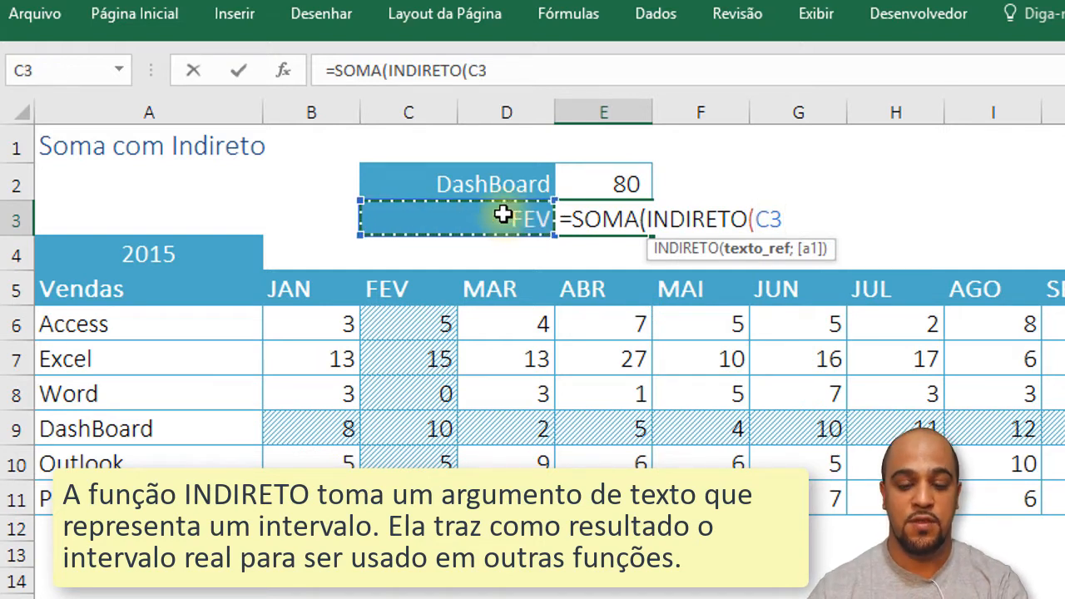
{"action": "type", "text": ")"}
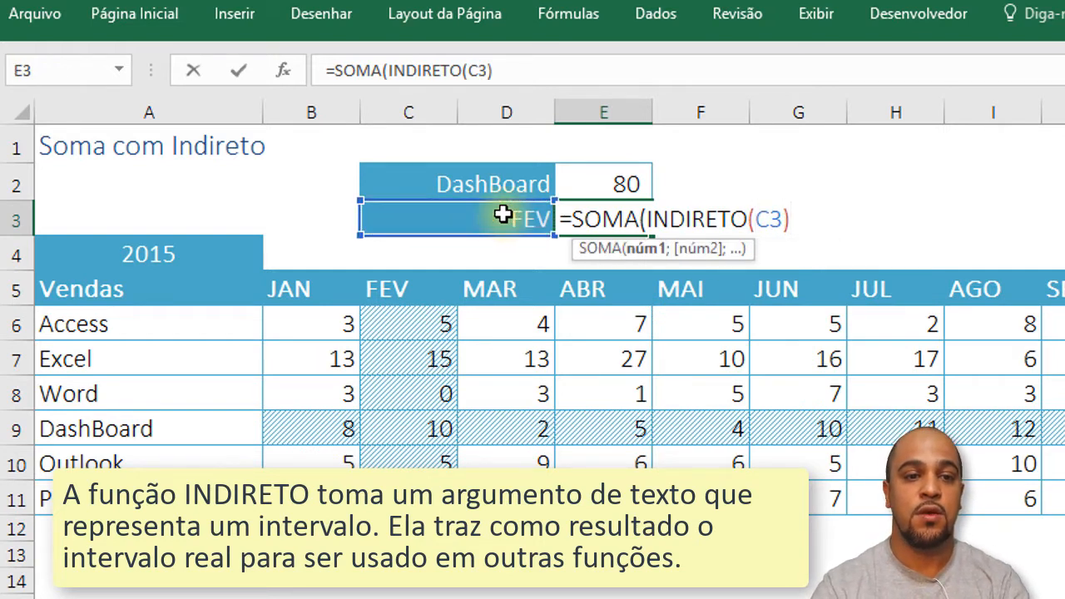
{"action": "type", "text": ")"}
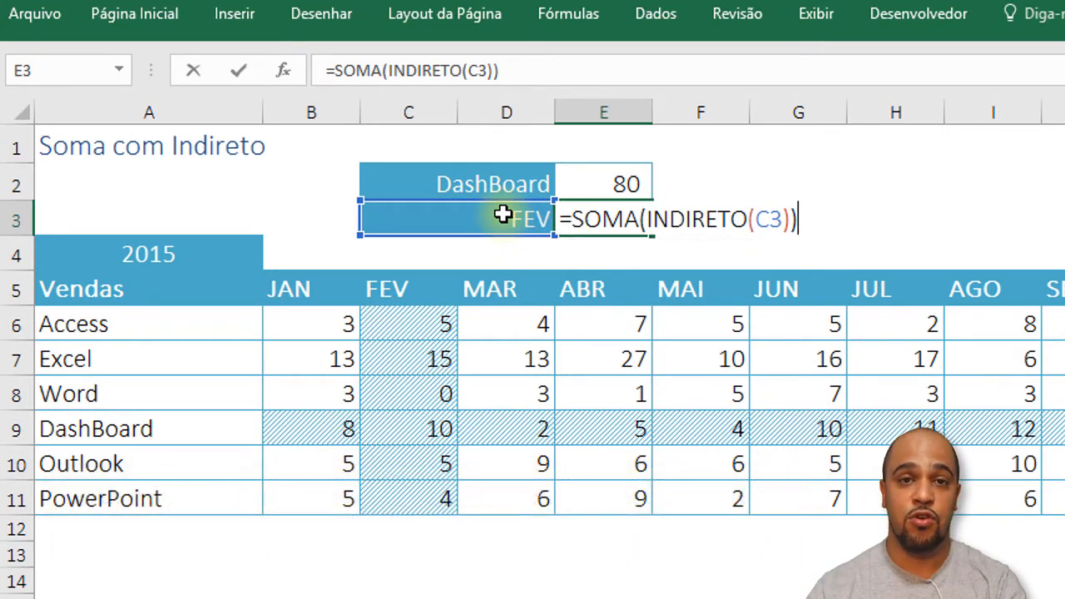
{"action": "key", "text": "Return"}
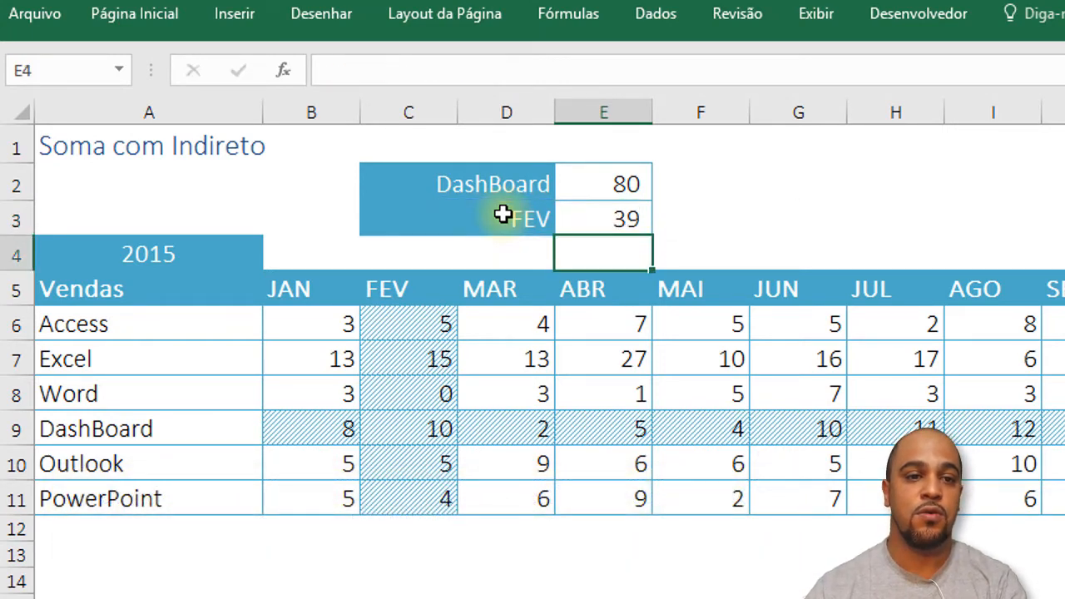
Test both total formulas by setting the month in C3 to ABR and the product in C2 to Excel.
{"action": "left_click", "coordinate": [545, 219]}
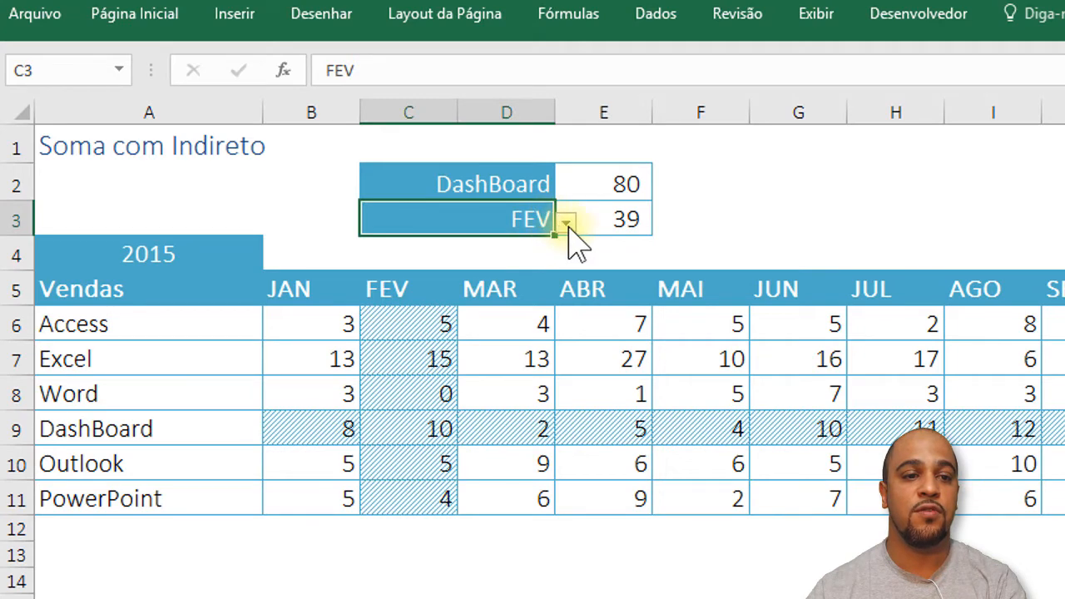
{"action": "left_click", "coordinate": [566, 223]}
{"action": "left_click", "coordinate": [516, 281]}
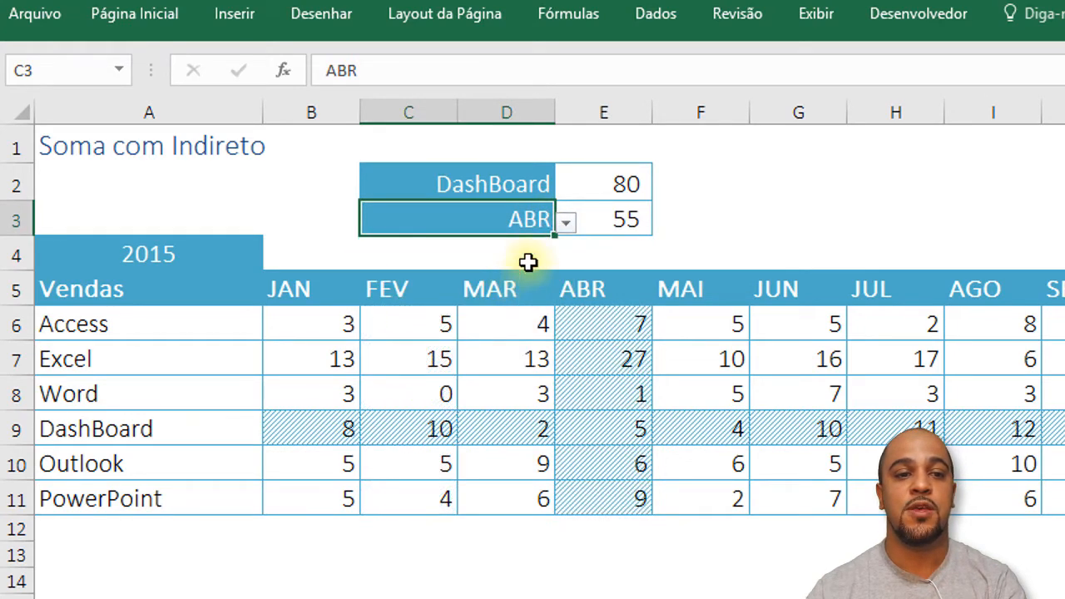
{"action": "left_click", "coordinate": [524, 185]}
{"action": "left_click", "coordinate": [566, 189]}
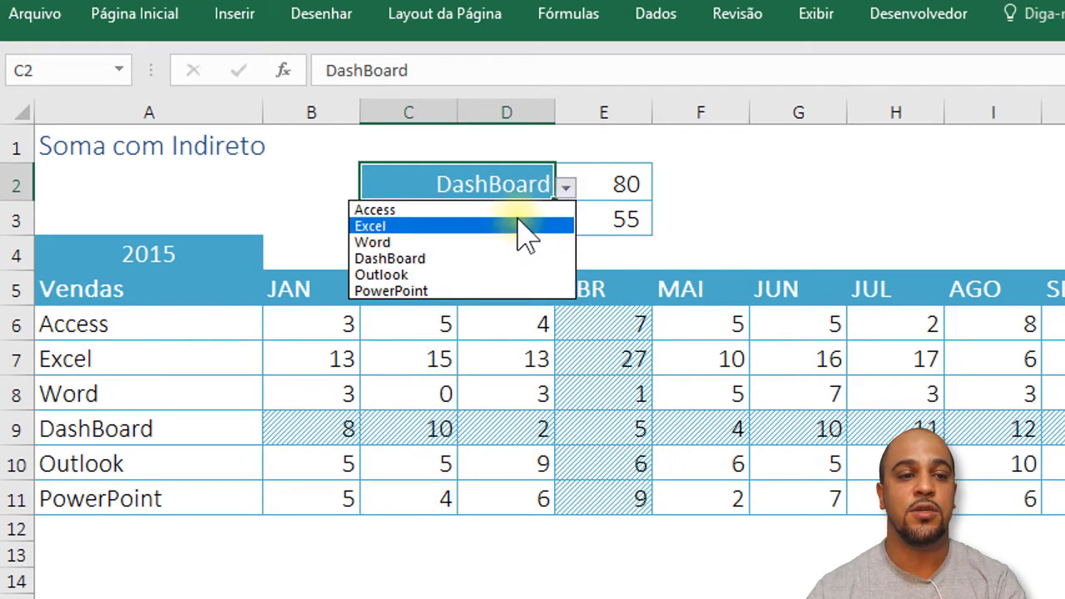
{"action": "left_click", "coordinate": [520, 227]}
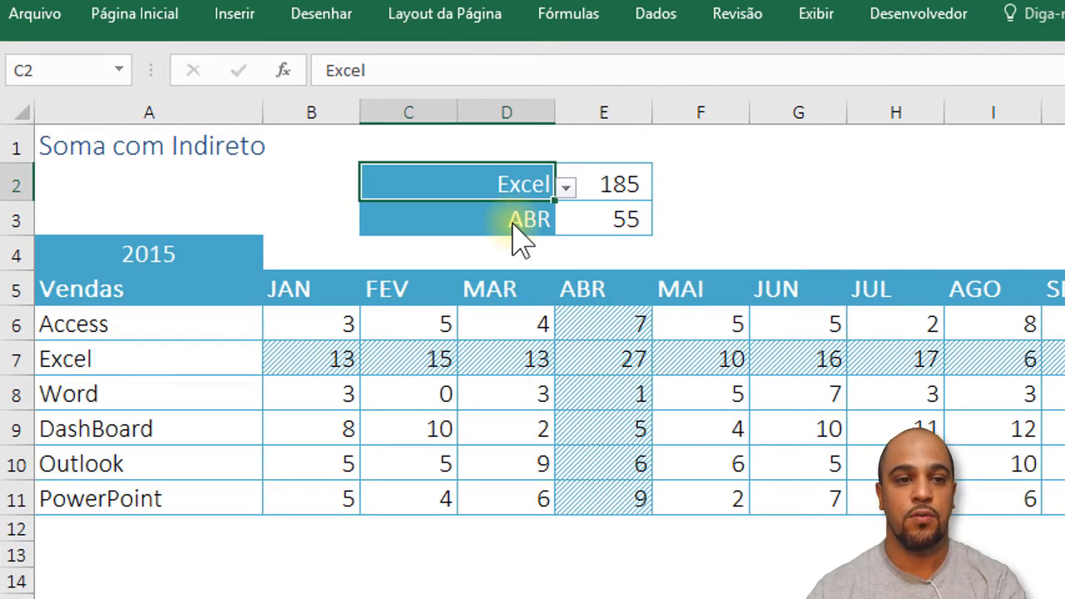
{"action": "left_click", "coordinate": [516, 220]}
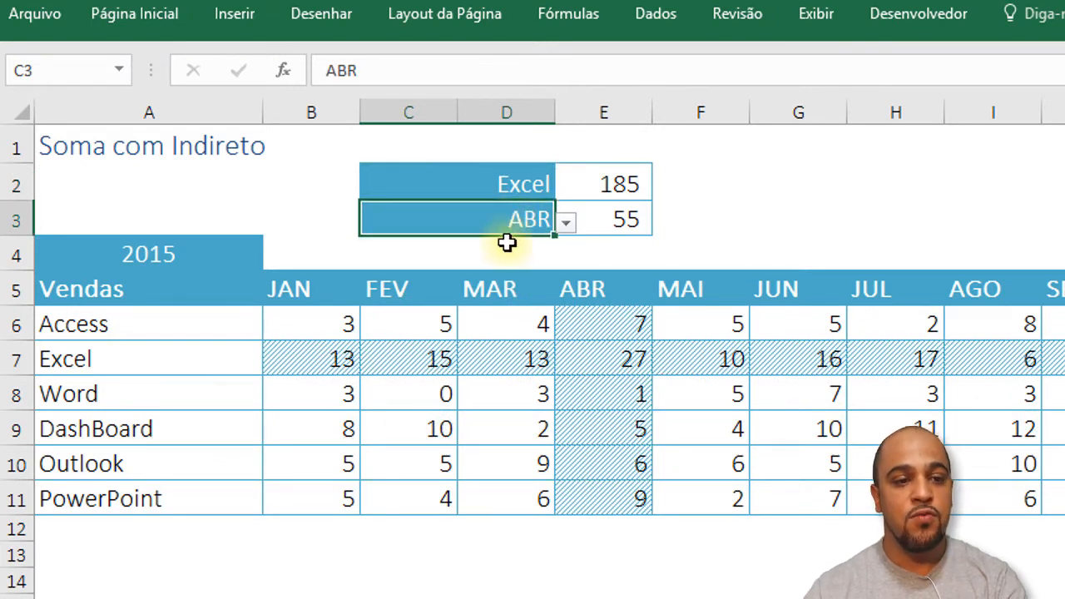
{"action": "left_click", "coordinate": [587, 190]}
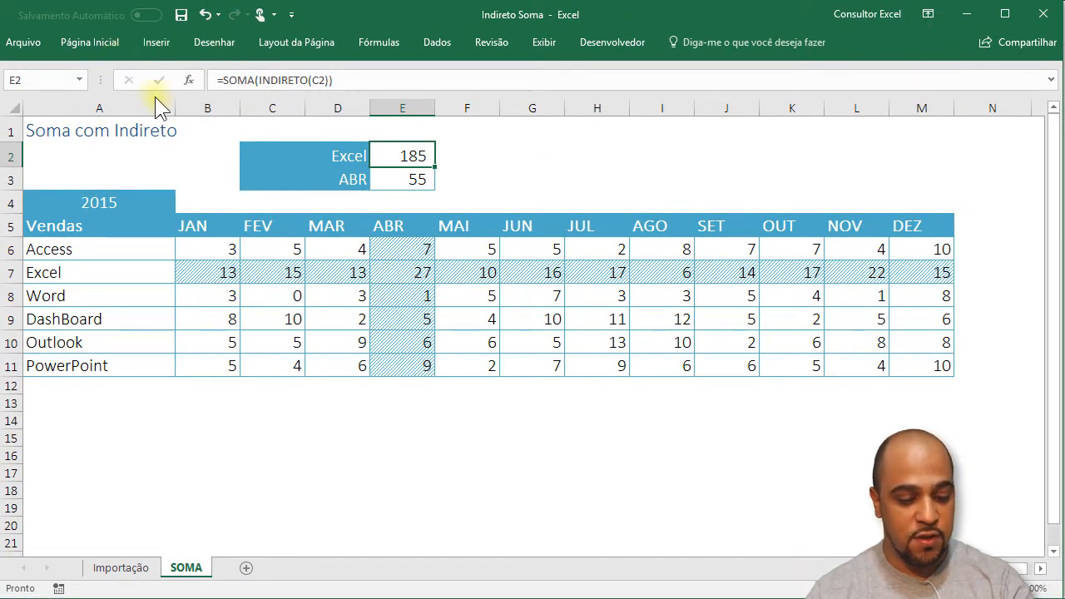
Close the Indireto Soma workbook and open the recent workbook Indireto Procv.
{"action": "key", "text": "ctrl+w"}
{"action": "left_click", "coordinate": [722, 463]}
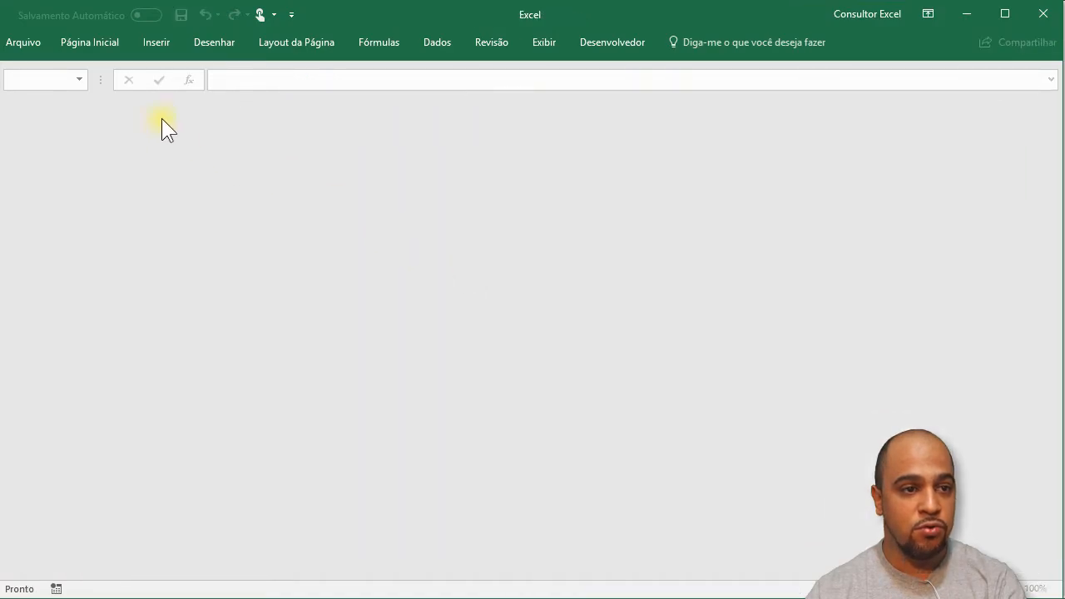
{"action": "left_click", "coordinate": [31, 40]}
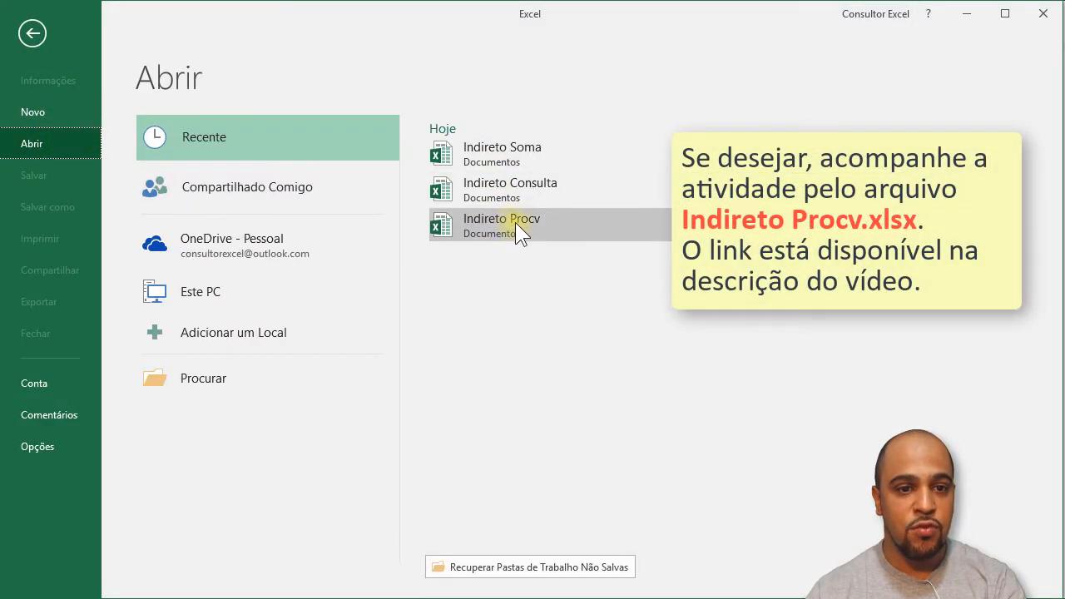
{"action": "left_click", "coordinate": [515, 221]}
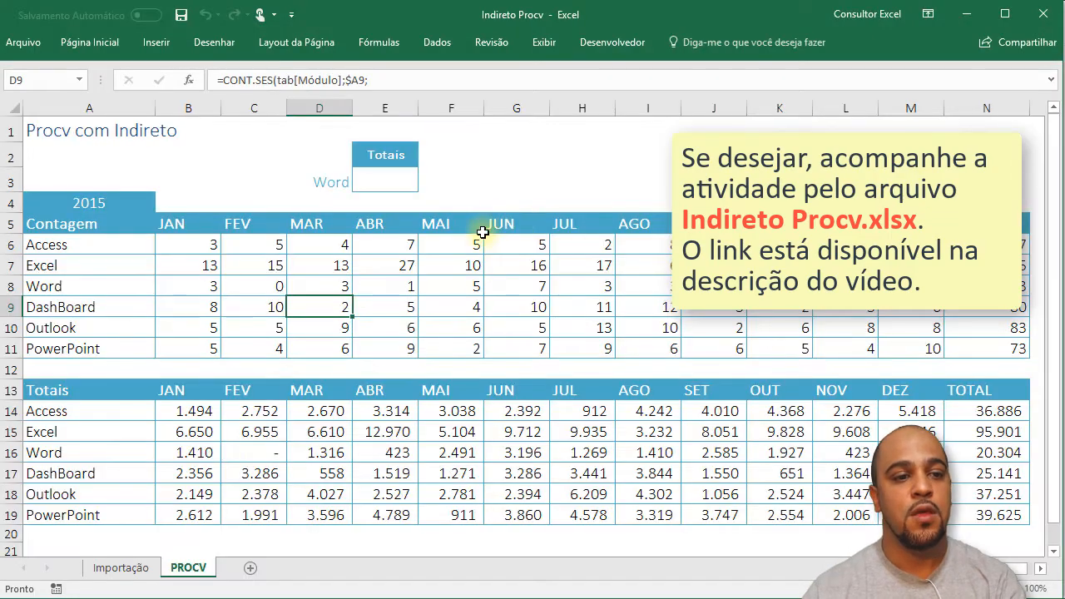
Check the Importação sheet and set the year in A4 of the PROCV sheet to 2014.
{"action": "left_click", "coordinate": [123, 569]}
{"action": "left_click", "coordinate": [187, 572]}
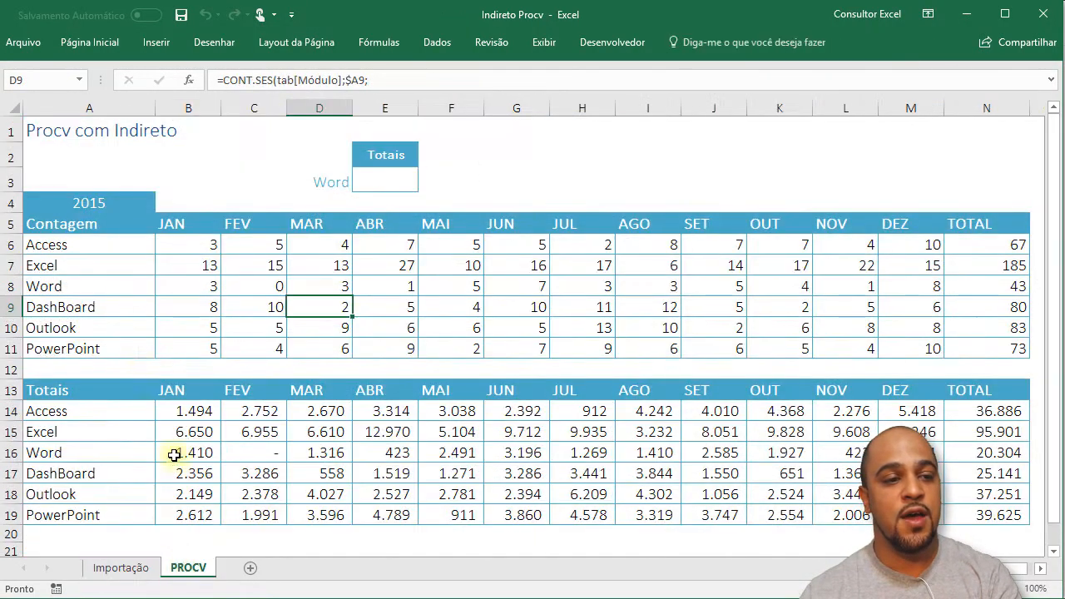
{"action": "left_click", "coordinate": [91, 204]}
{"action": "left_click", "coordinate": [162, 203]}
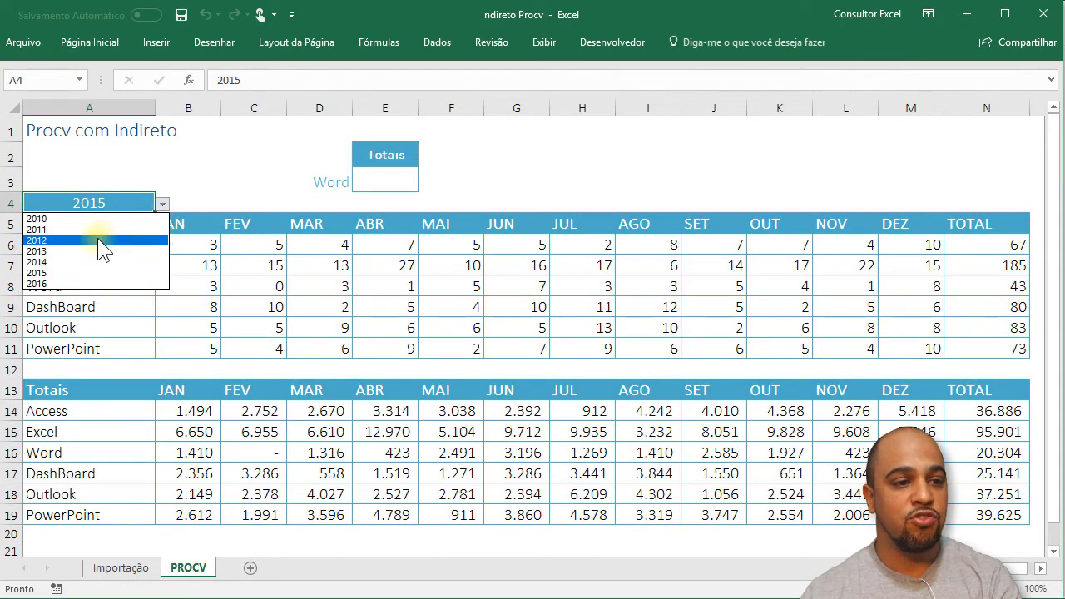
{"action": "left_click", "coordinate": [99, 262]}
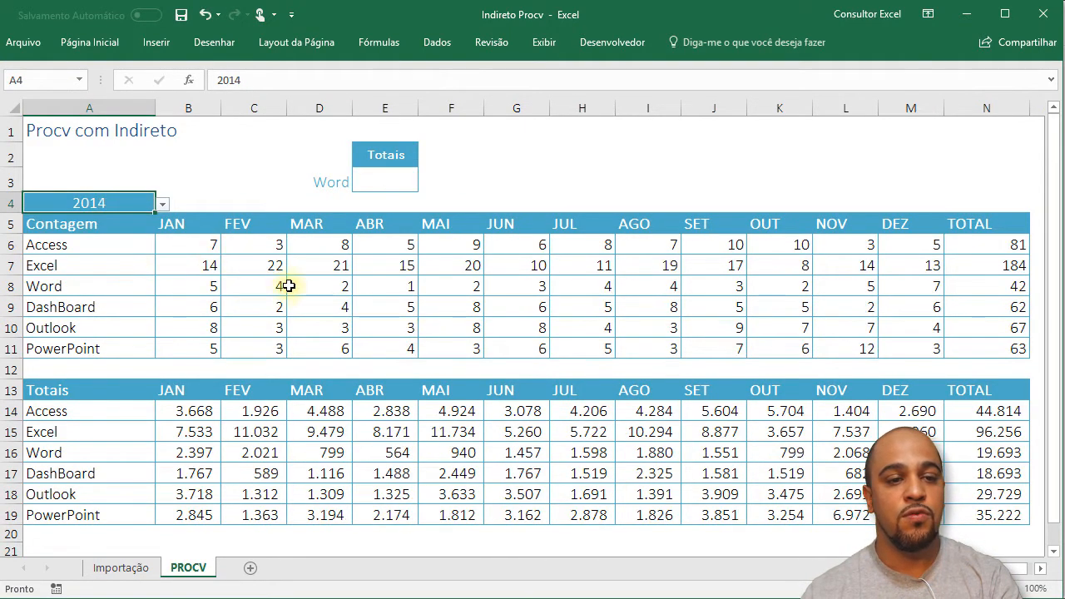
Review the Contagem and Totais tables and set the table choice in E2 to Contagem.
{"action": "left_click_drag", "start_coordinate": [198, 248], "coordinate": [665, 268]}
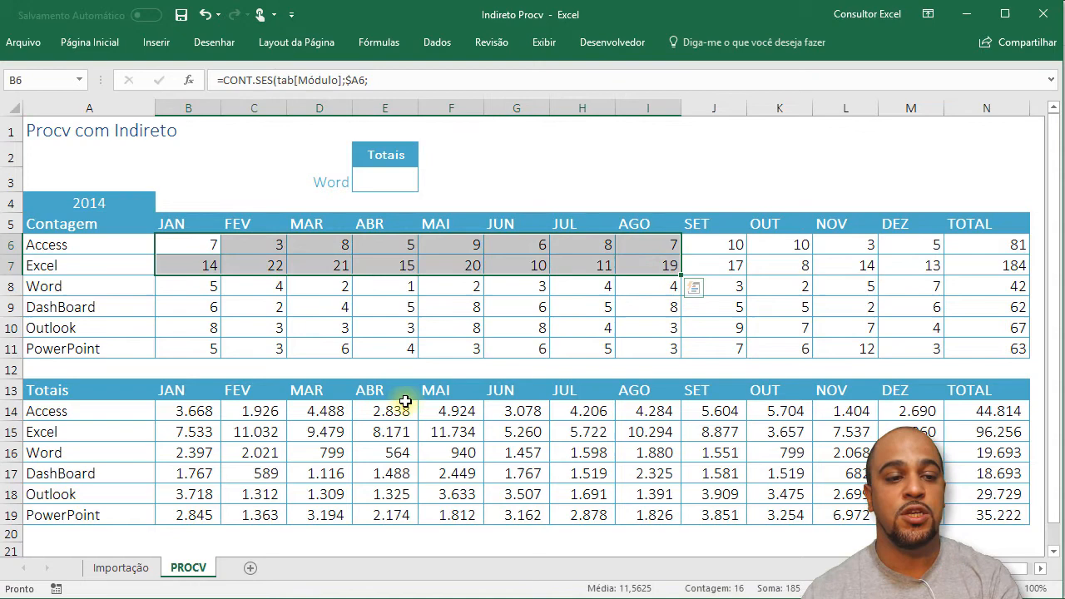
{"action": "left_click", "coordinate": [191, 411]}
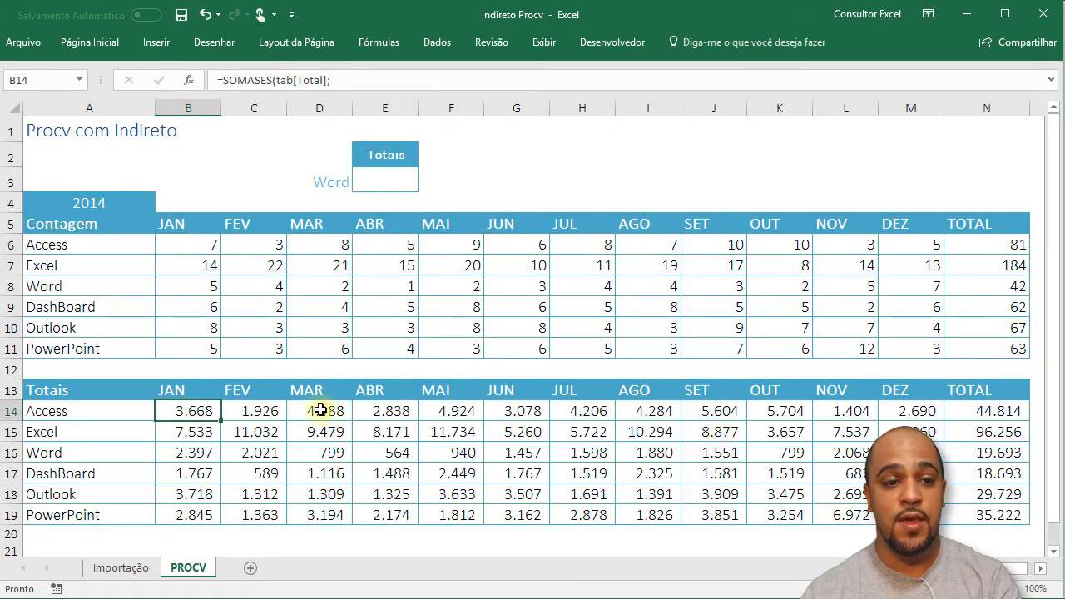
{"action": "left_click", "coordinate": [374, 178]}
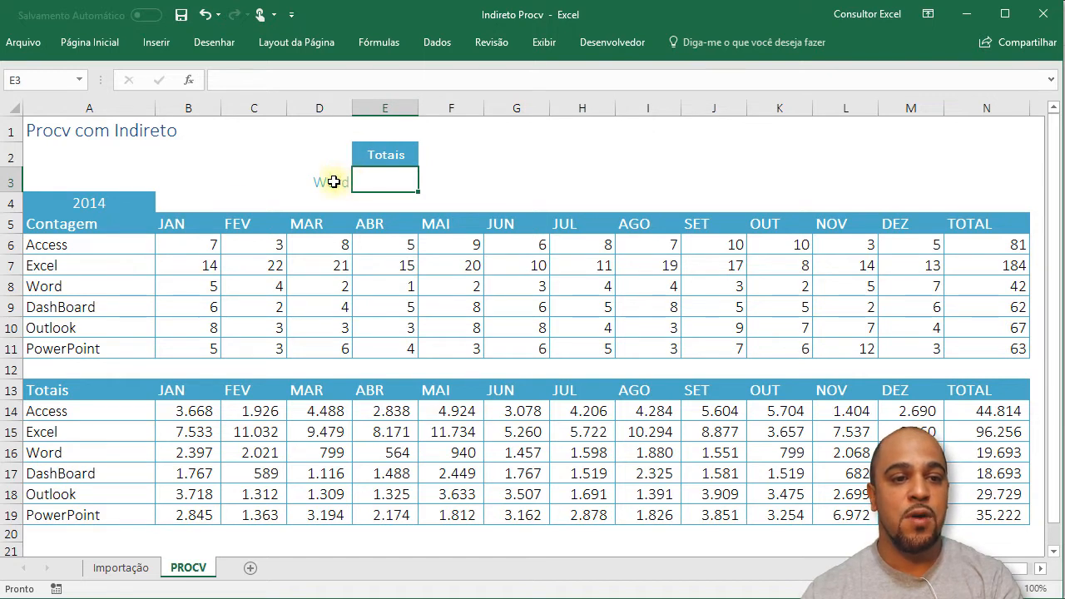
{"action": "left_click", "coordinate": [388, 153]}
{"action": "left_click", "coordinate": [425, 158]}
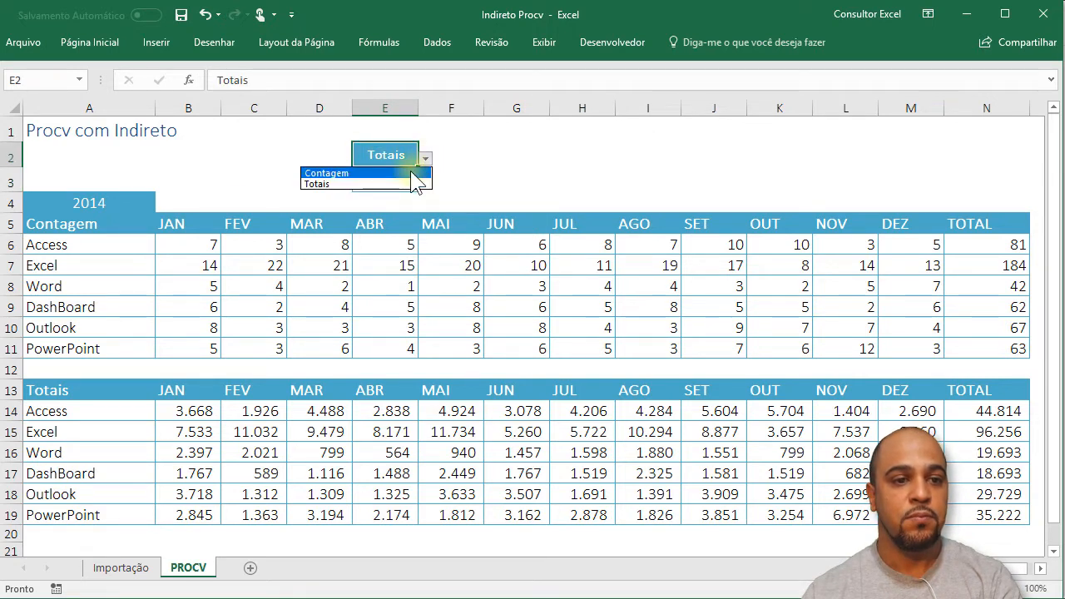
{"action": "left_click", "coordinate": [367, 173]}
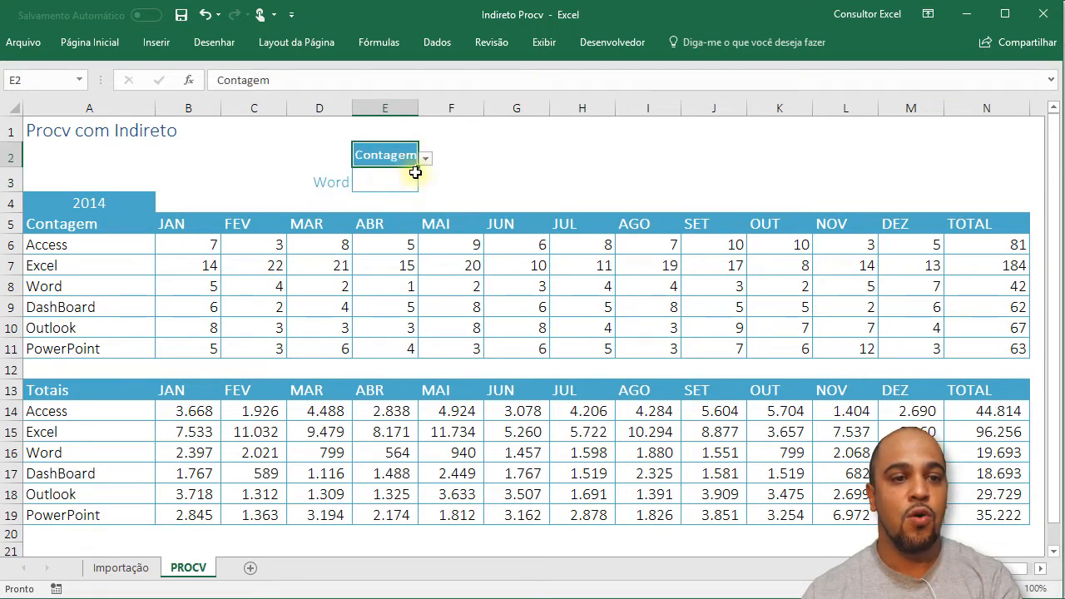
Examine the product selector in C3, the Word row total in N8, the table options in E2 and the result cell E3.
{"action": "left_click", "coordinate": [330, 184]}
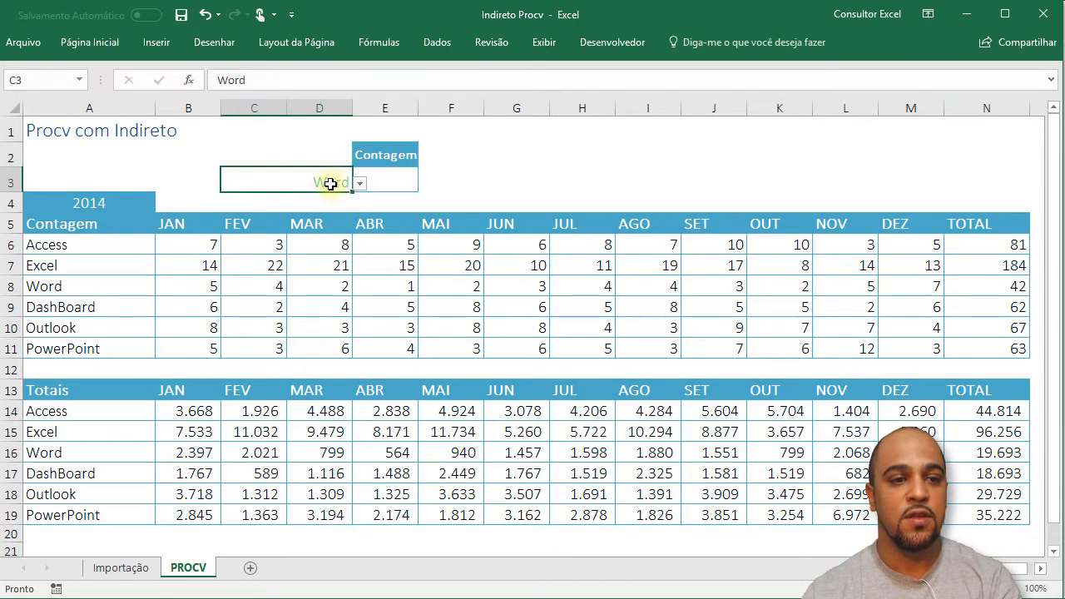
{"action": "left_click", "coordinate": [1009, 289]}
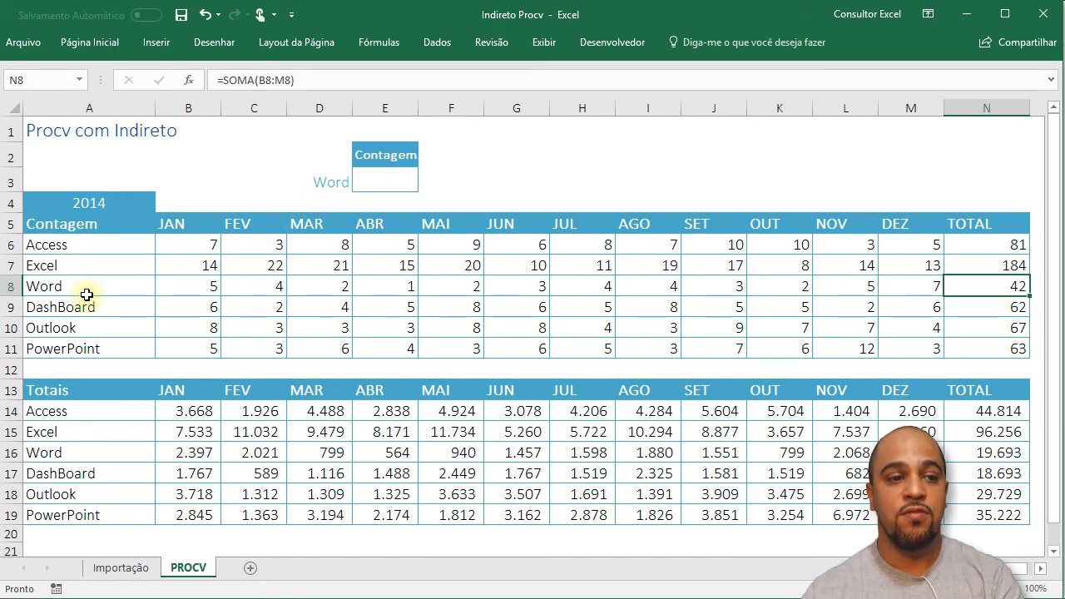
{"action": "left_click", "coordinate": [399, 158]}
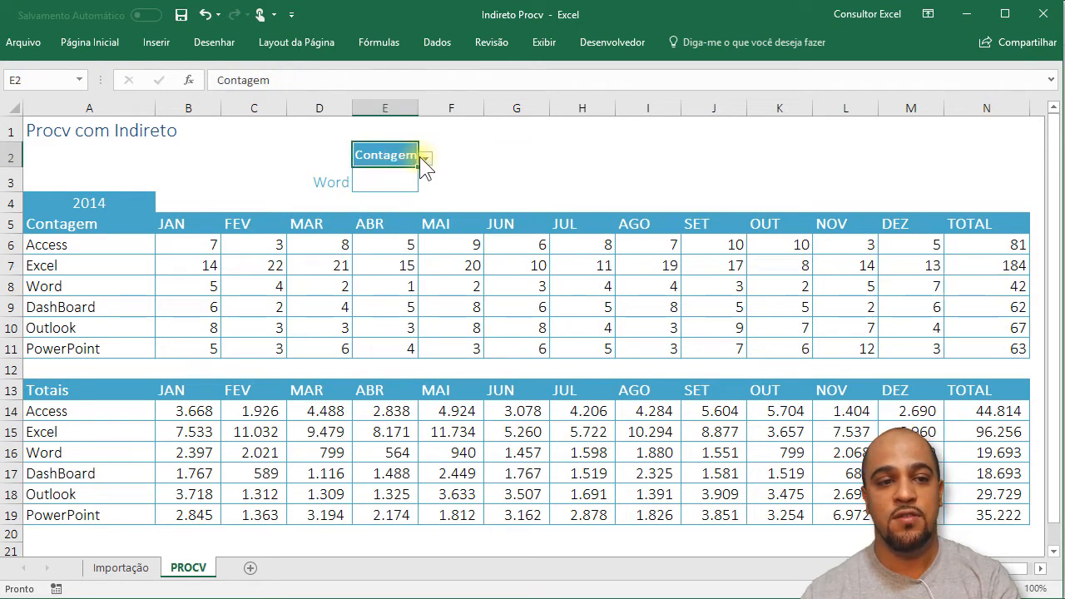
{"action": "left_click", "coordinate": [423, 159]}
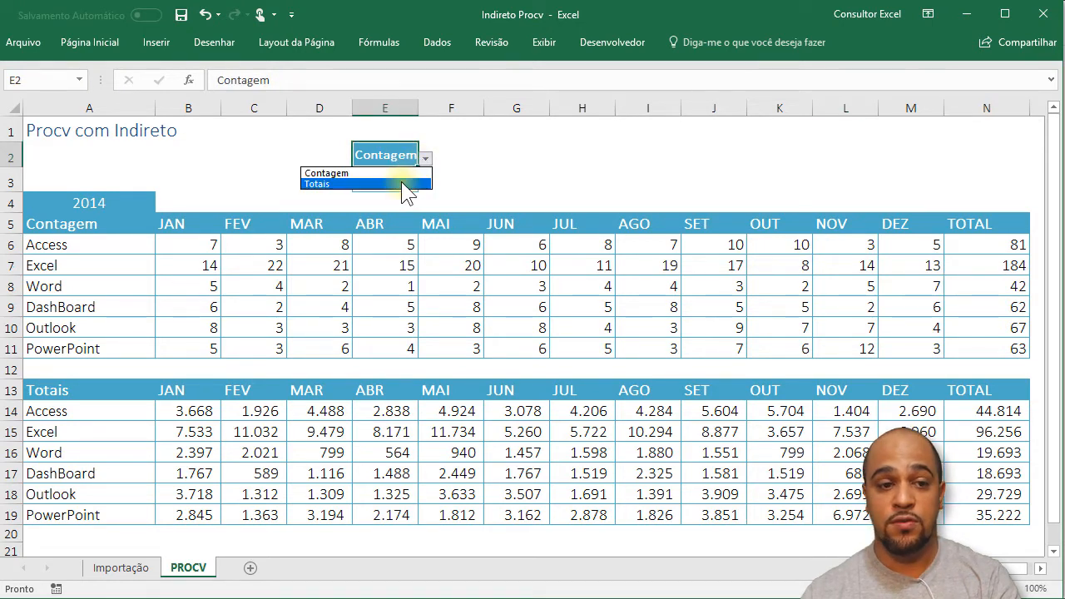
{"action": "left_click", "coordinate": [216, 446]}
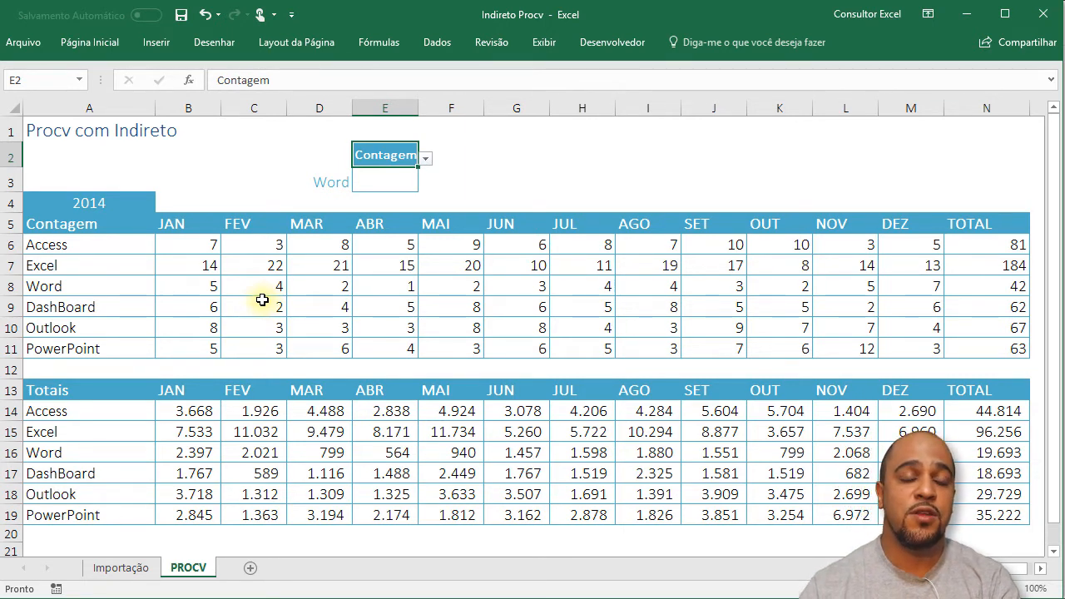
{"action": "left_click", "coordinate": [379, 179]}
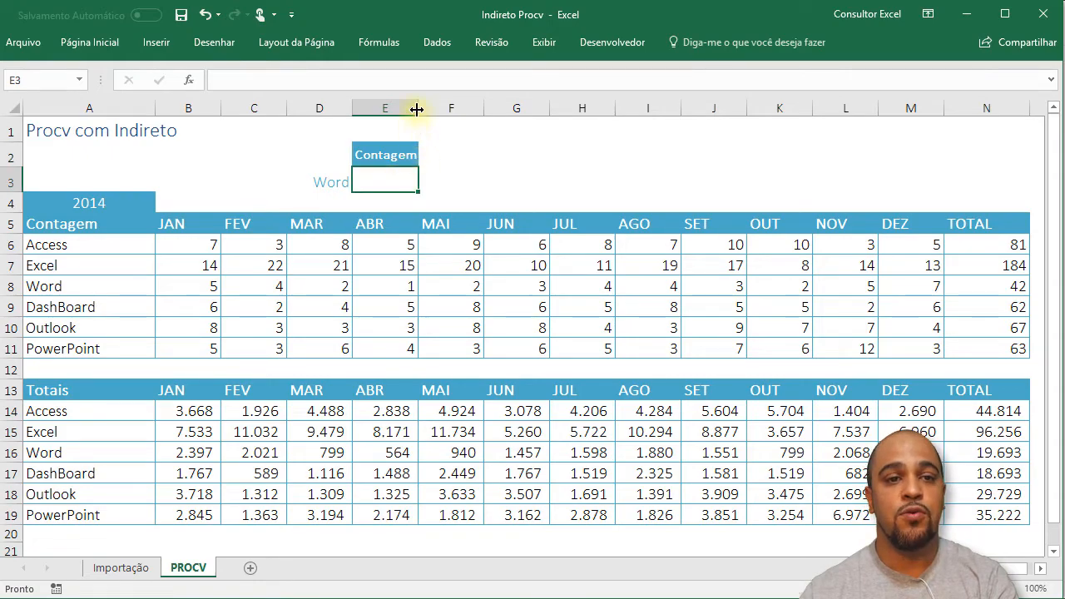
{"action": "left_click", "coordinate": [399, 154]}
{"action": "left_click", "coordinate": [378, 177]}
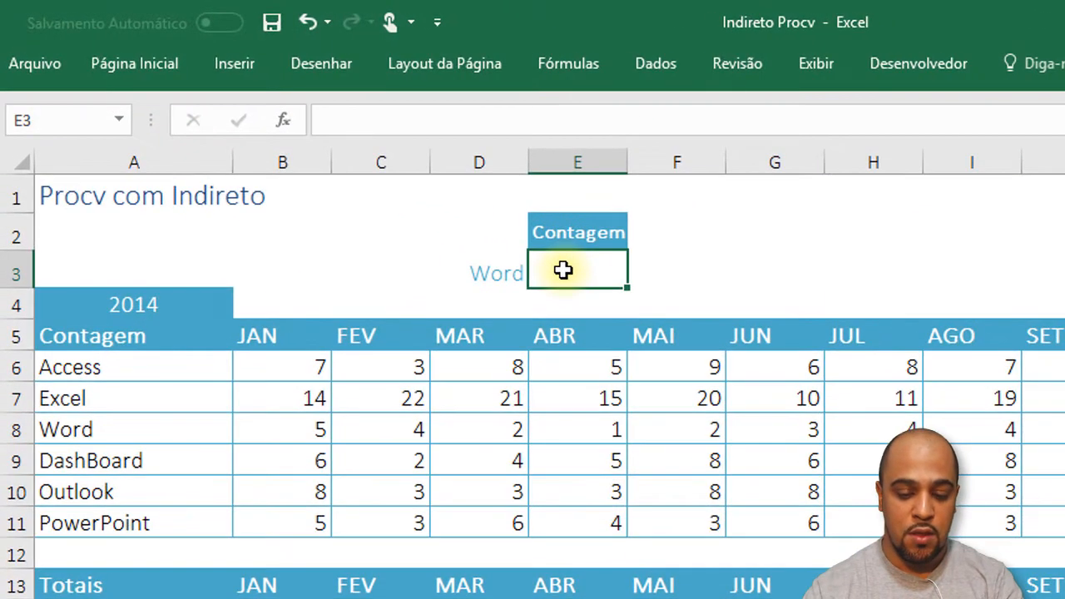
{"action": "type", "text": "=PRO"}
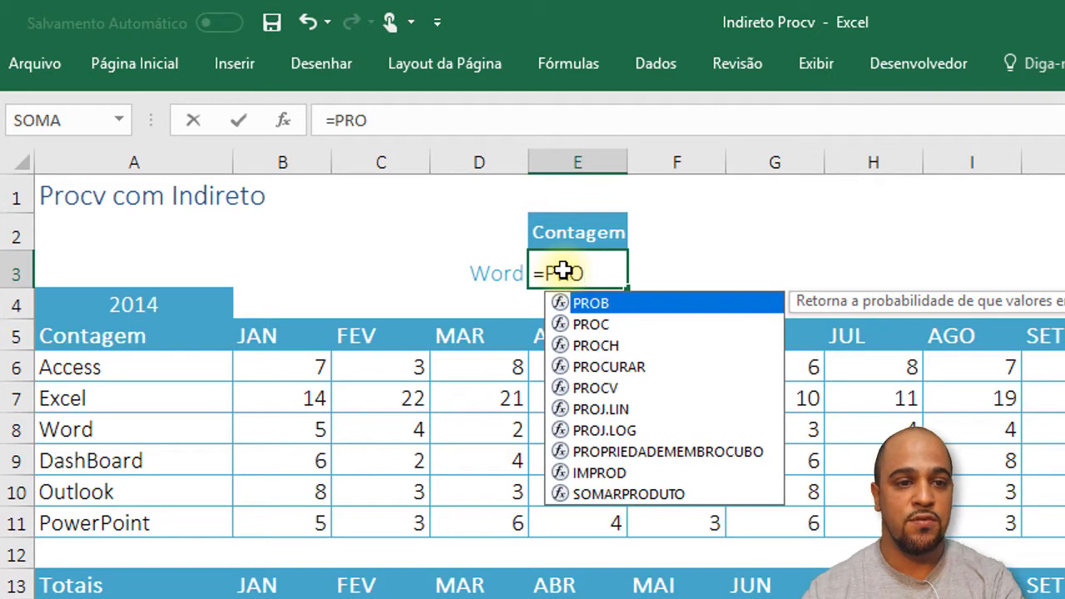
{"action": "type", "text": "C"}
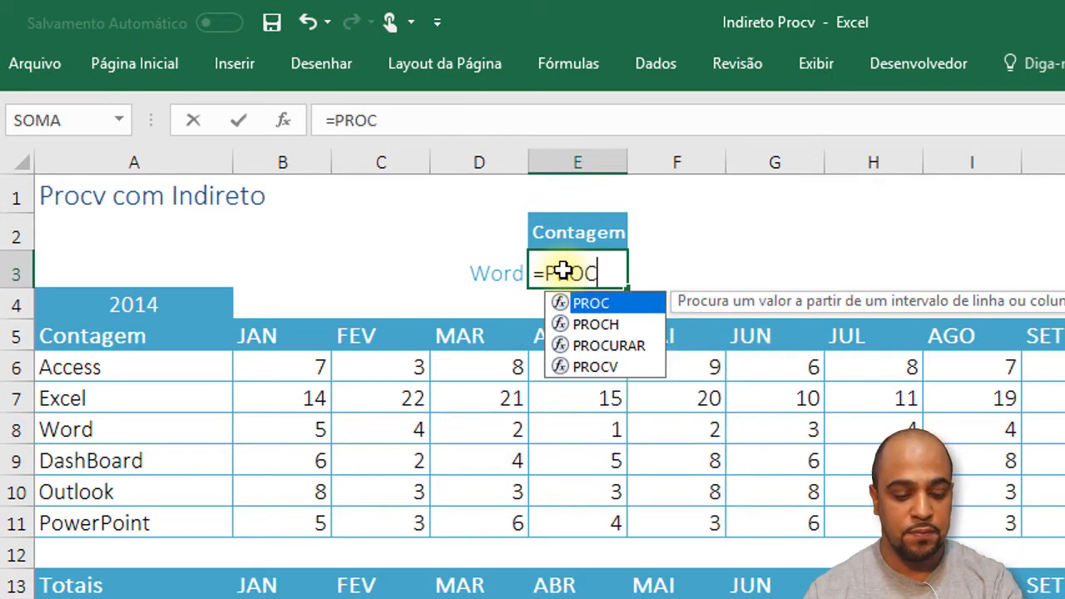
{"action": "type", "text": "V("}
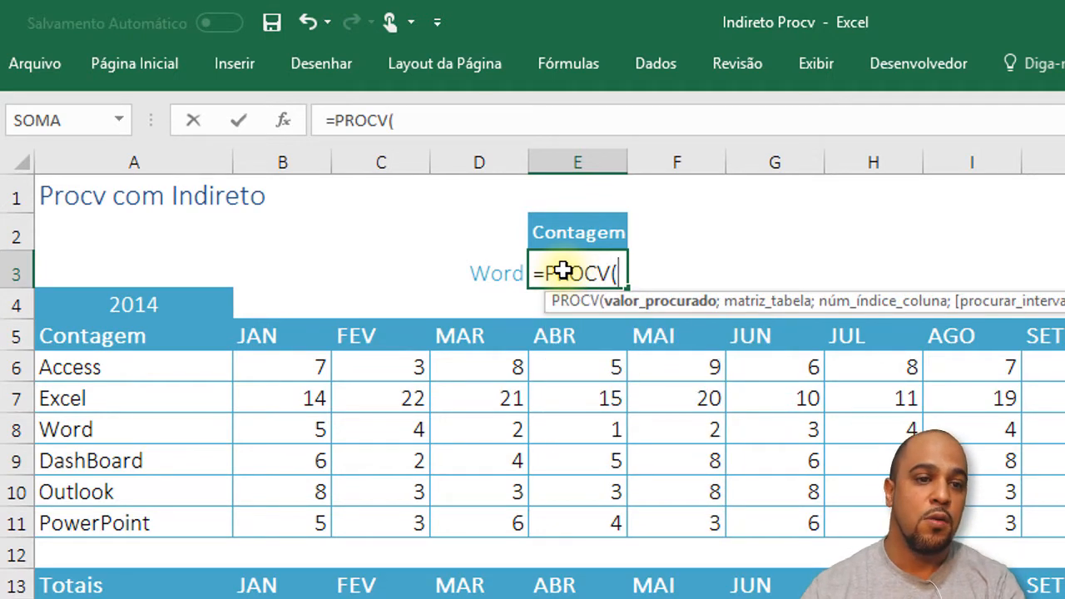
{"action": "left_click", "coordinate": [495, 274]}
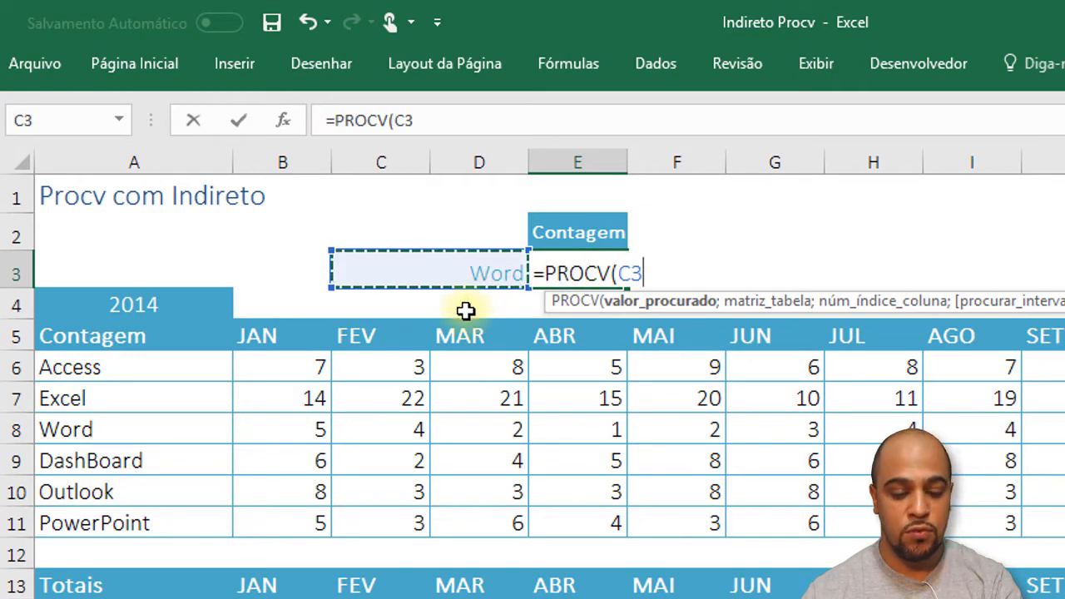
{"action": "type", "text": ";"}
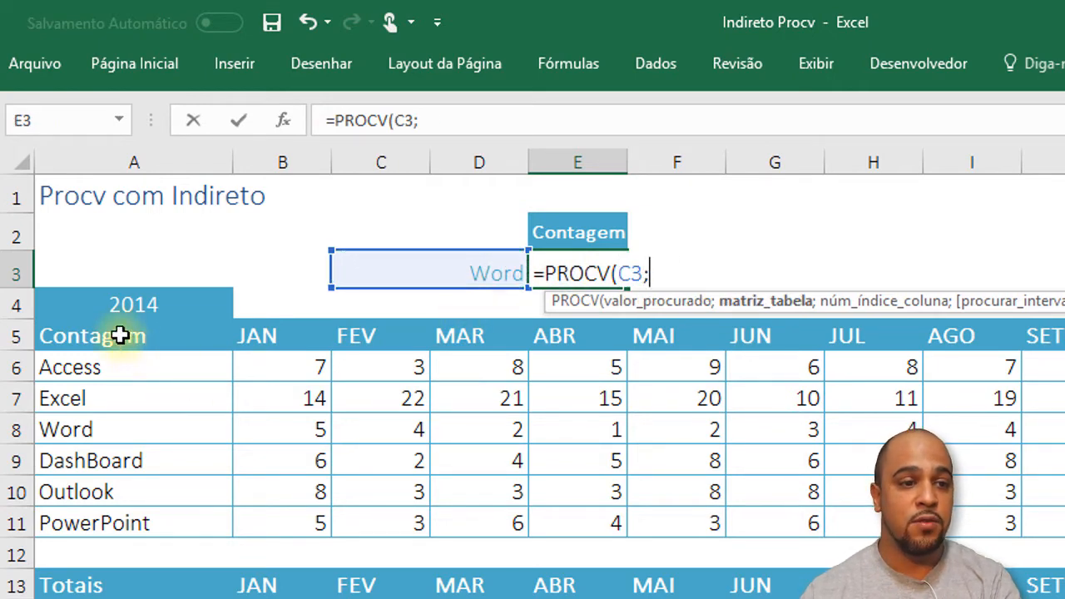
{"action": "left_click_drag", "start_coordinate": [117, 335], "coordinate": [1064, 524]}
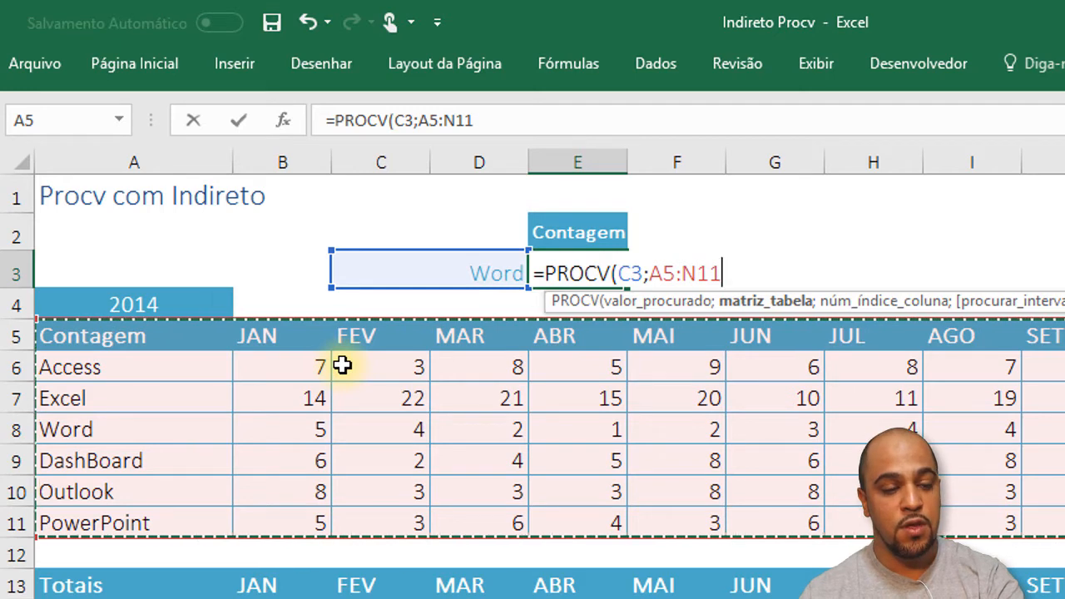
{"action": "key", "text": "Escape"}
Name the Contagem table's data range A6:N11, without its header row, CONTAGEM.
{"action": "left_click_drag", "start_coordinate": [104, 341], "coordinate": [1063, 522]}
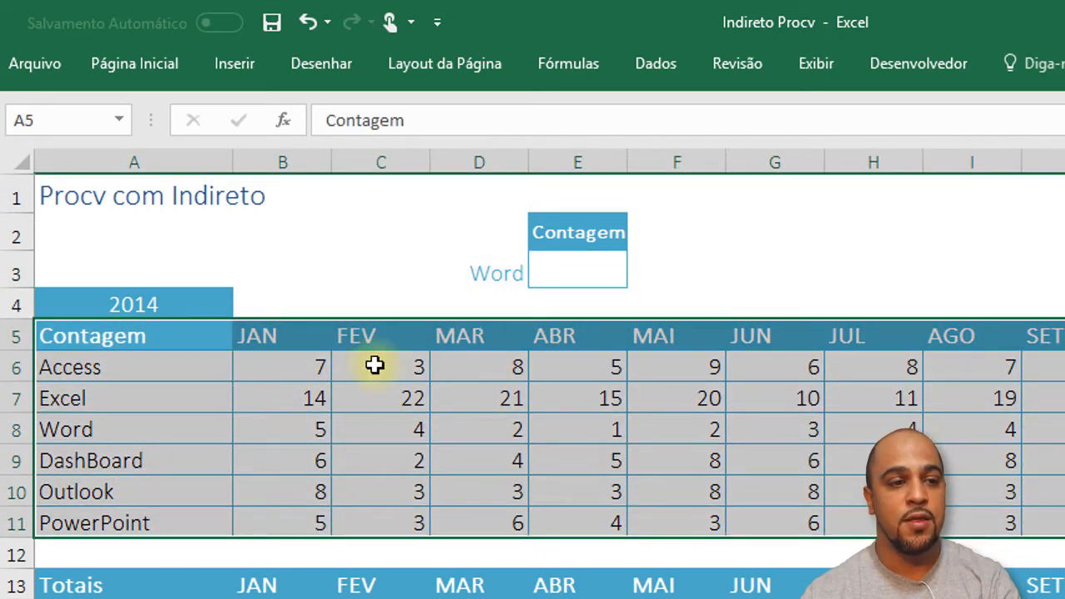
{"action": "left_click_drag", "start_coordinate": [139, 369], "coordinate": [1063, 522]}
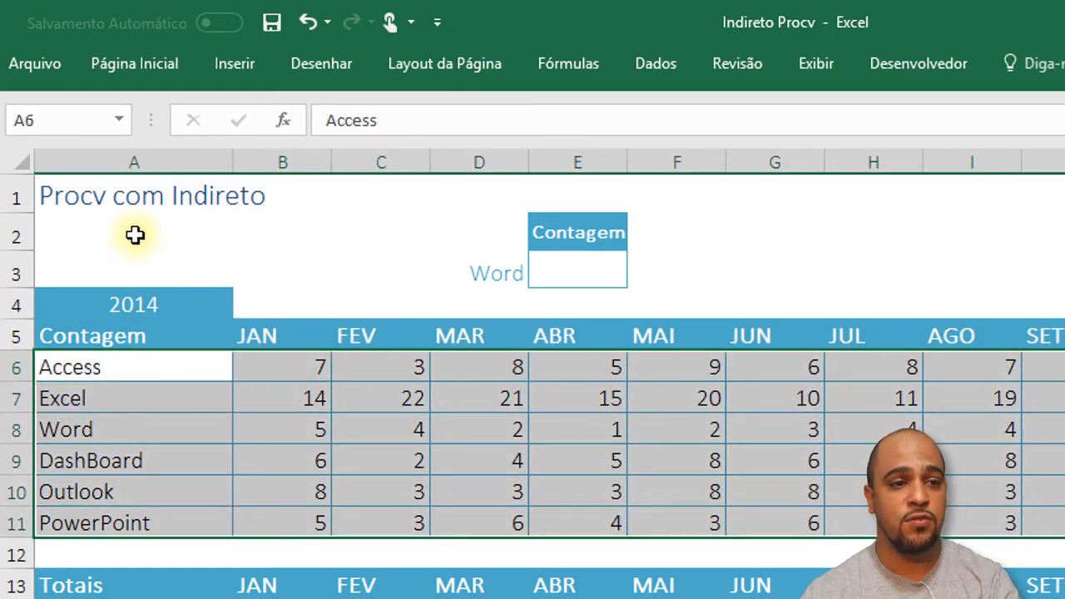
{"action": "left_click", "coordinate": [67, 124]}
{"action": "type", "text": "c"}
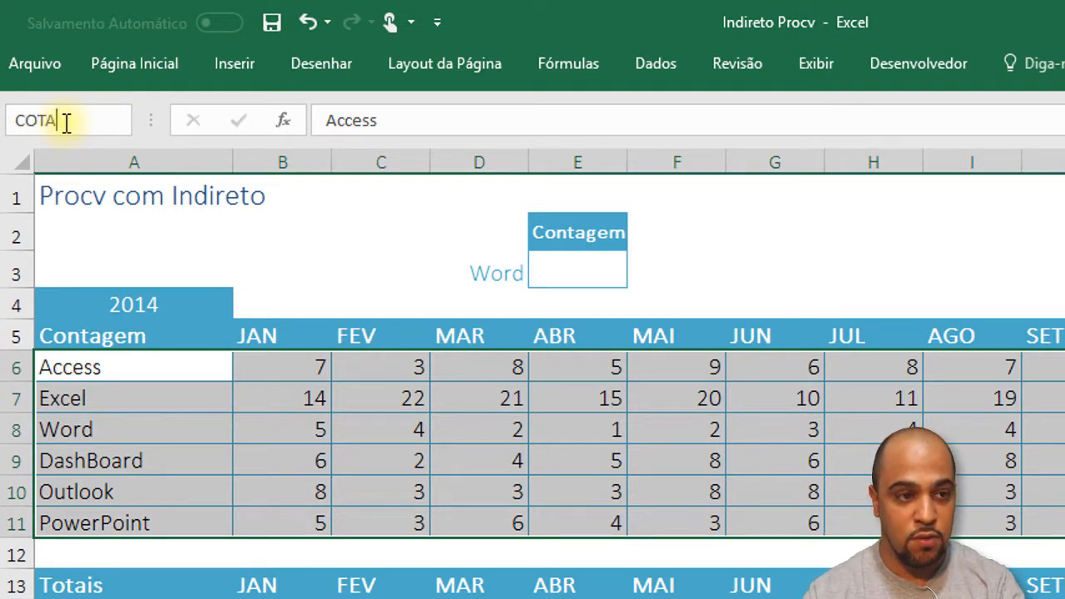
{"action": "type", "text": "ONTAGEM"}
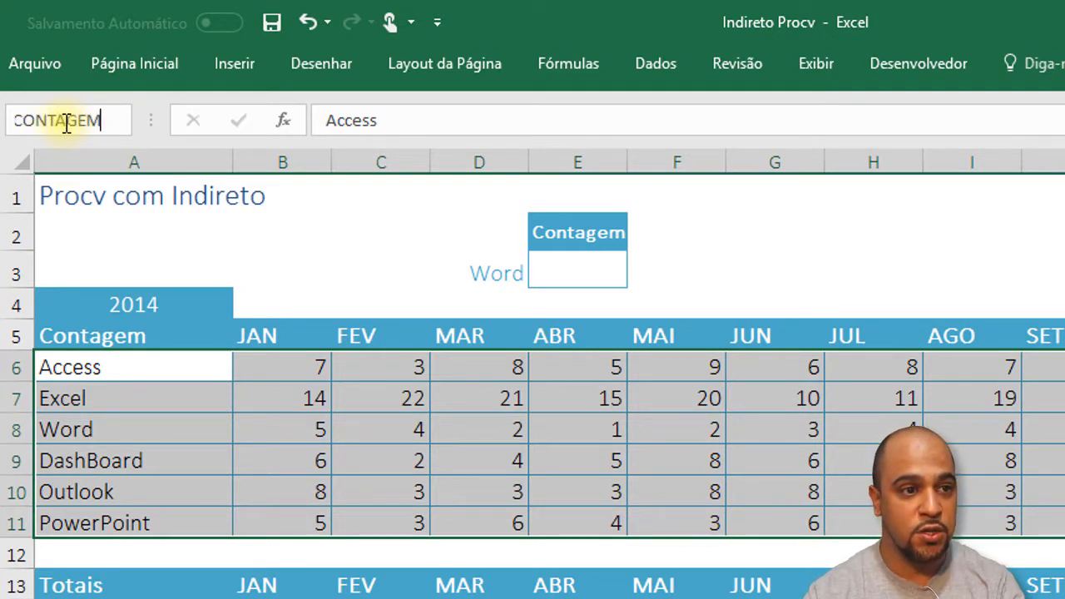
{"action": "key", "text": "Return"}
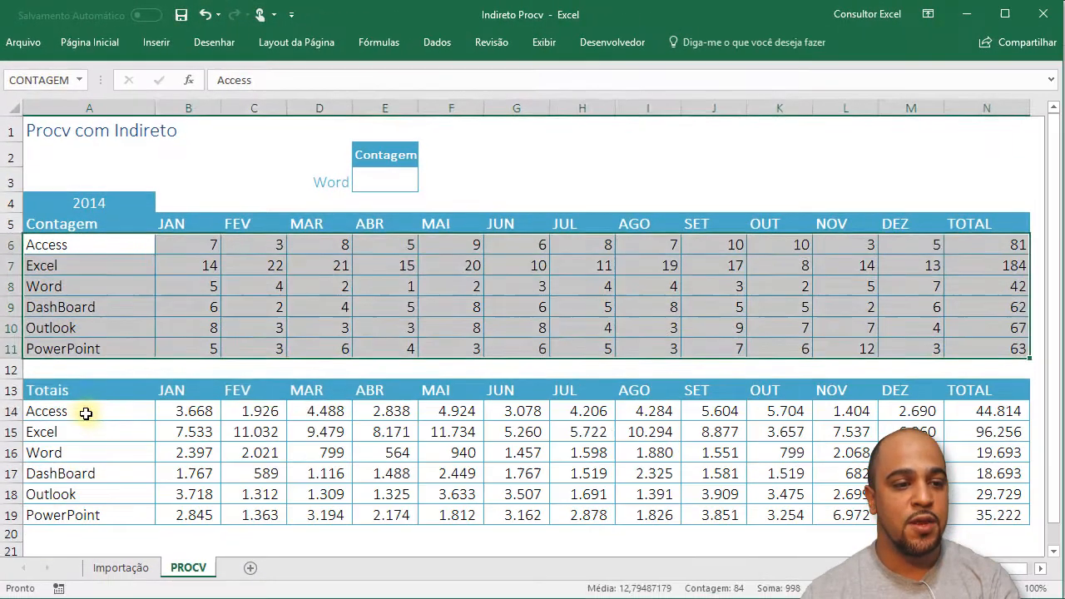
Name the Totais table's data range A14:N19, without its header row, TOTAIS.
{"action": "left_click_drag", "start_coordinate": [85, 411], "coordinate": [998, 520]}
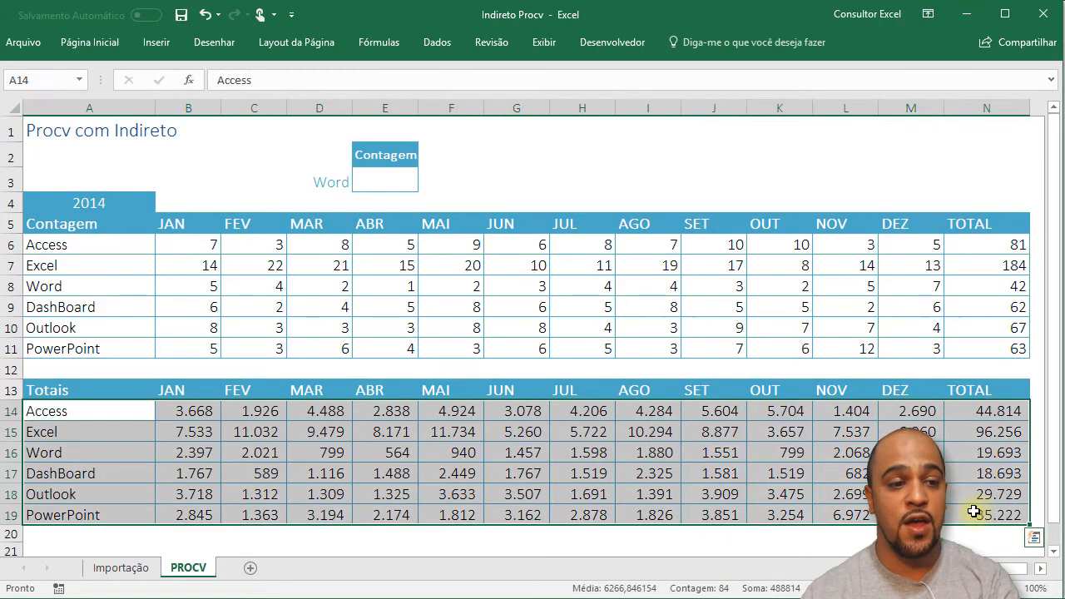
{"action": "left_click", "coordinate": [29, 81]}
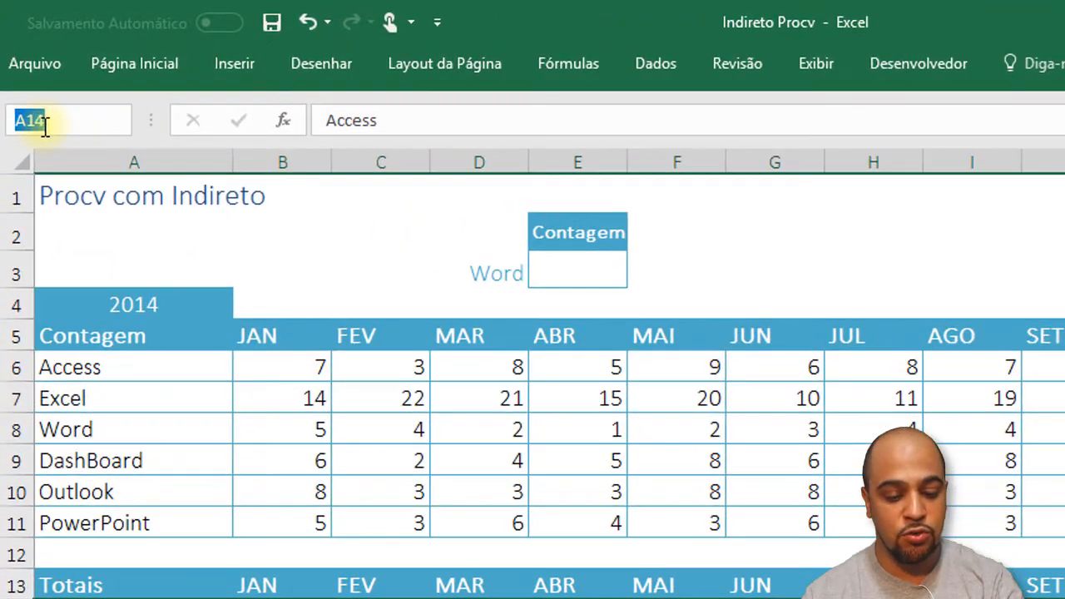
{"action": "type", "text": "TOTAIS"}
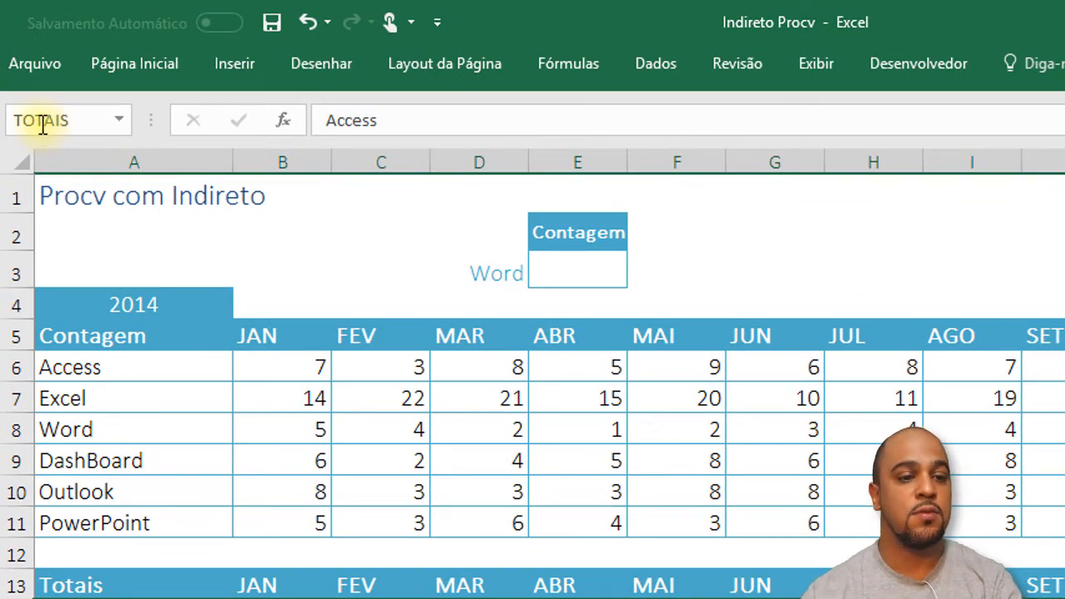
Start a PROCV formula in E3 with C3 as the lookup value and the named range CONTAGEM as the table.
{"action": "left_click", "coordinate": [577, 274]}
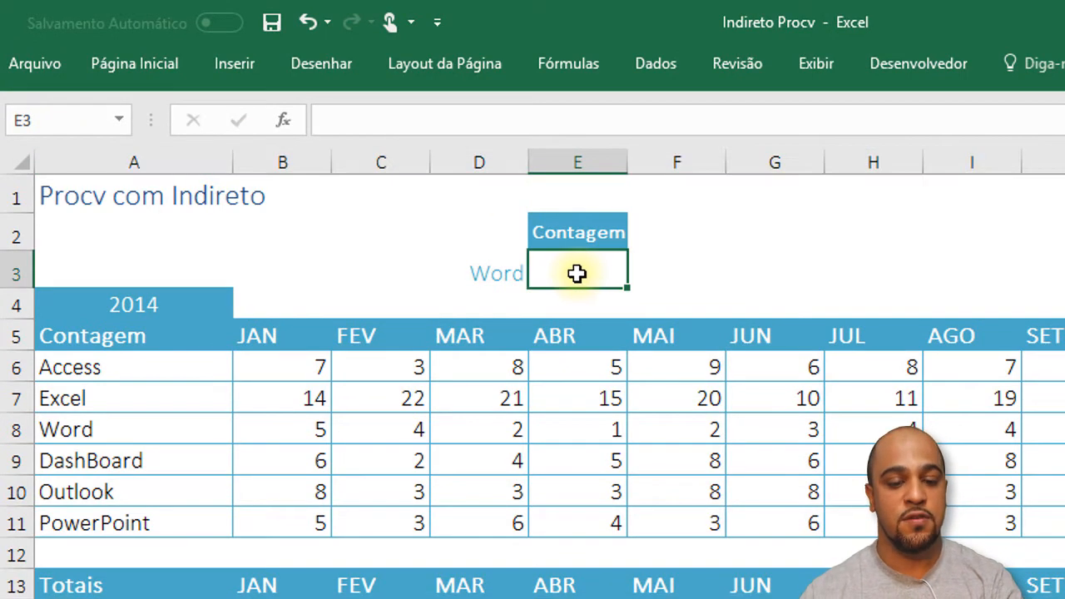
{"action": "type", "text": "=PR"}
{"action": "type", "text": "OC"}
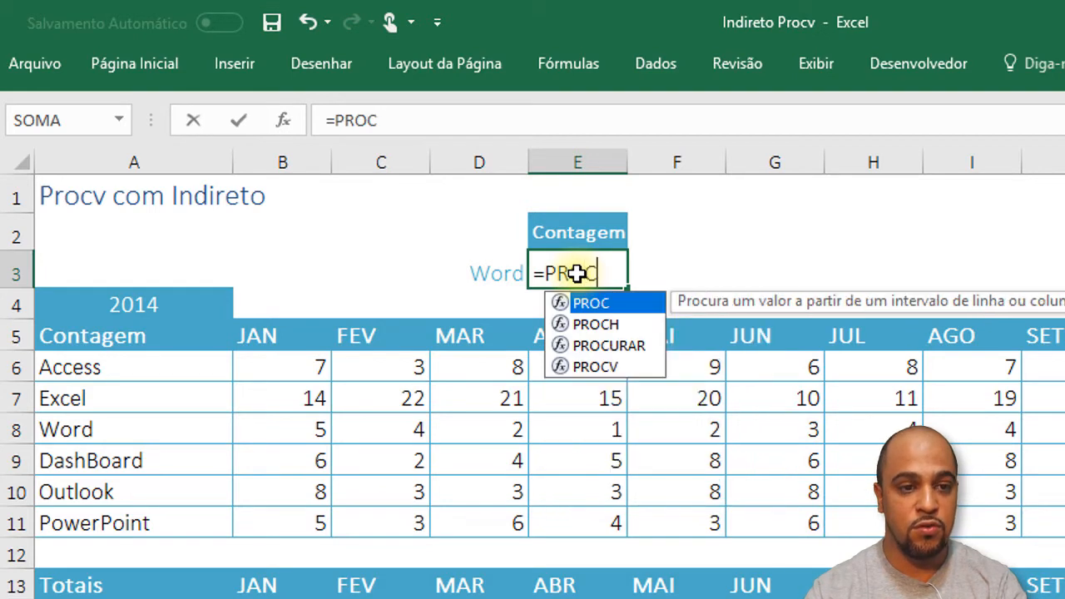
{"action": "type", "text": "V"}
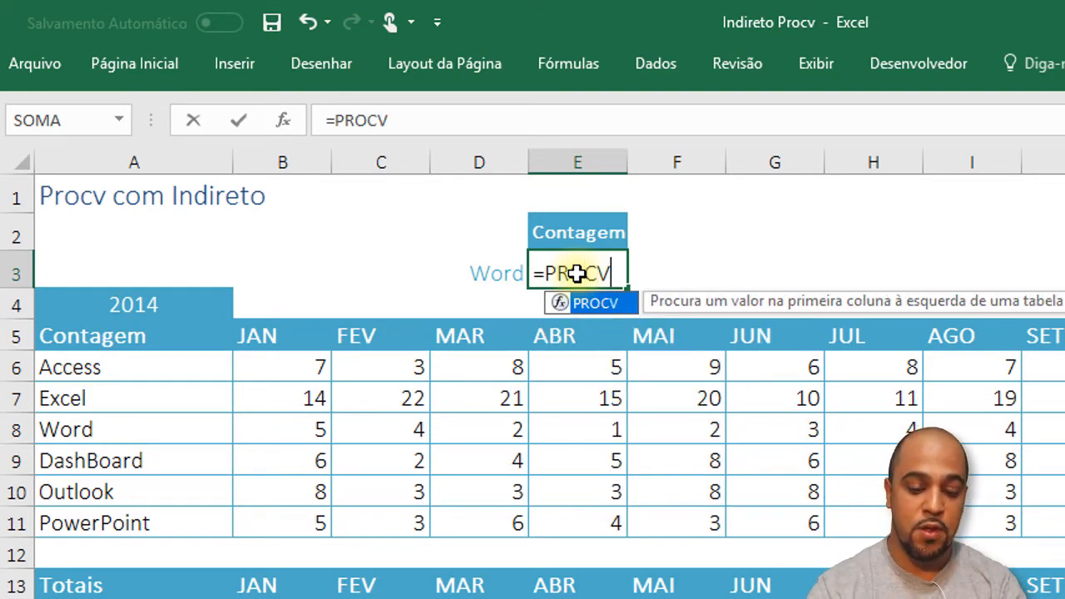
{"action": "type", "text": "("}
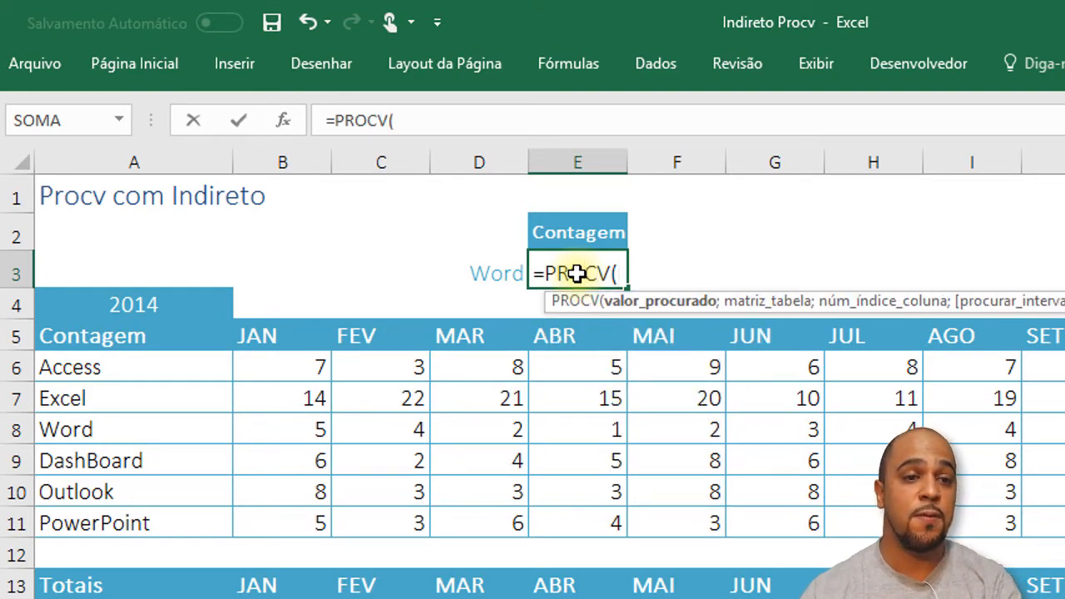
{"action": "left_click", "coordinate": [493, 272]}
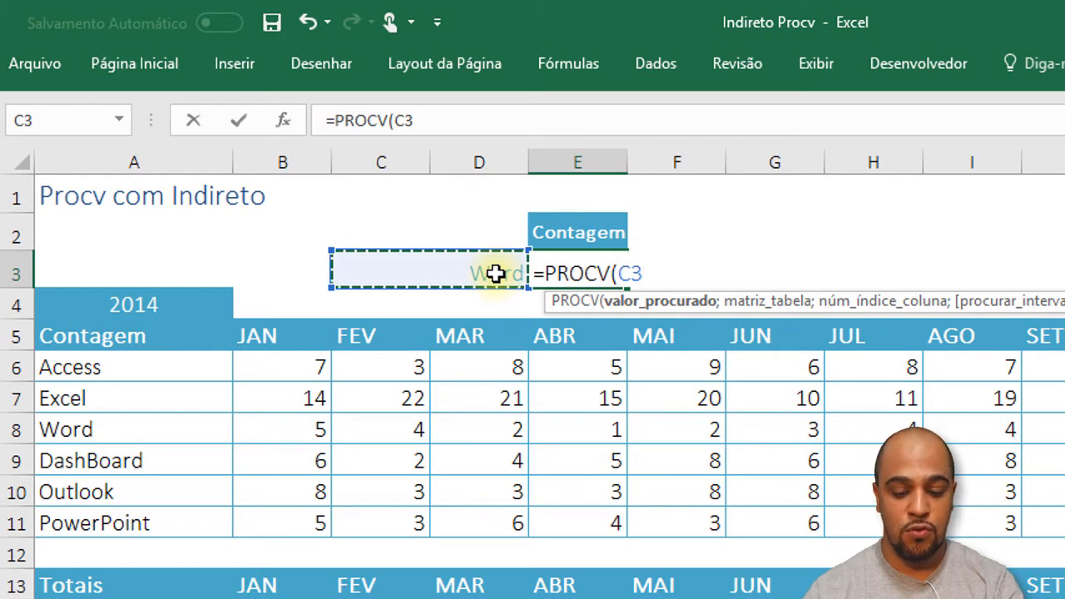
{"action": "type", "text": ";"}
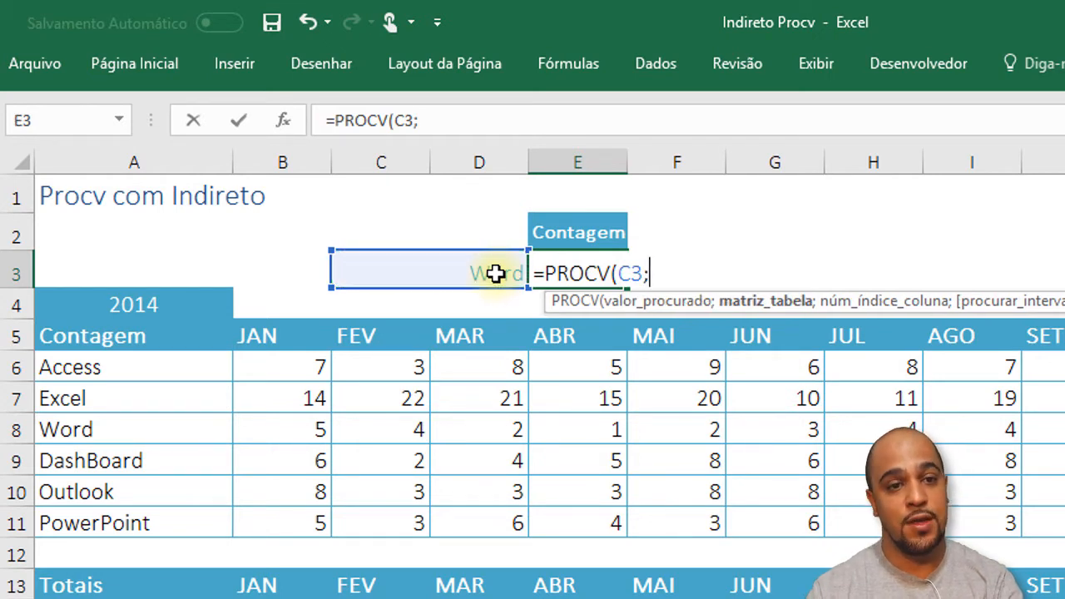
{"action": "type", "text": "CONTA"}
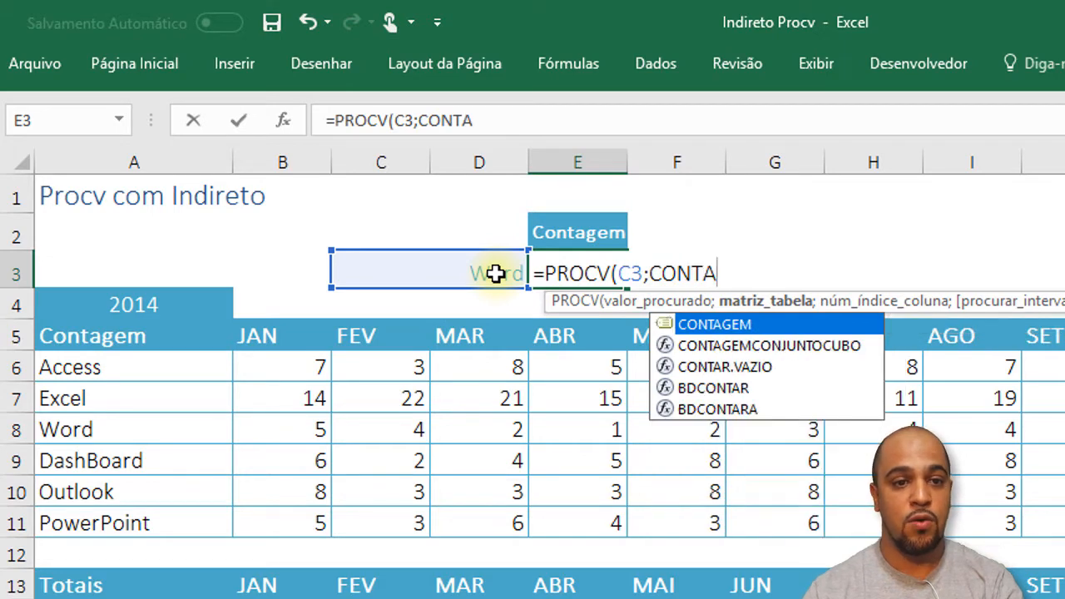
{"action": "key", "text": "Tab"}
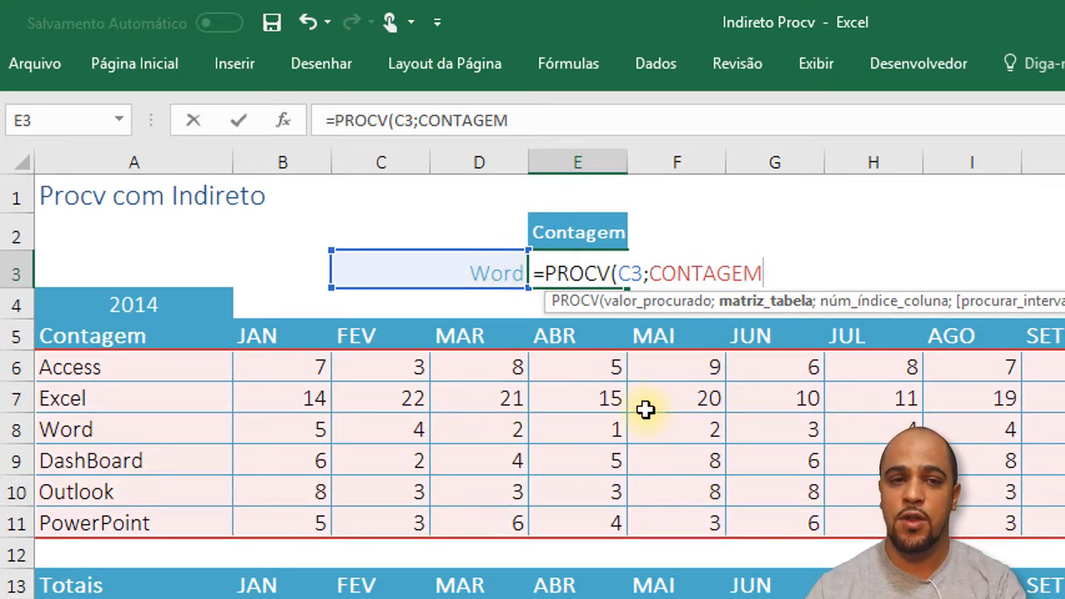
Complete the PROCV formula in E3 with column index 14 and exact match 0.
{"action": "type", "text": ";"}
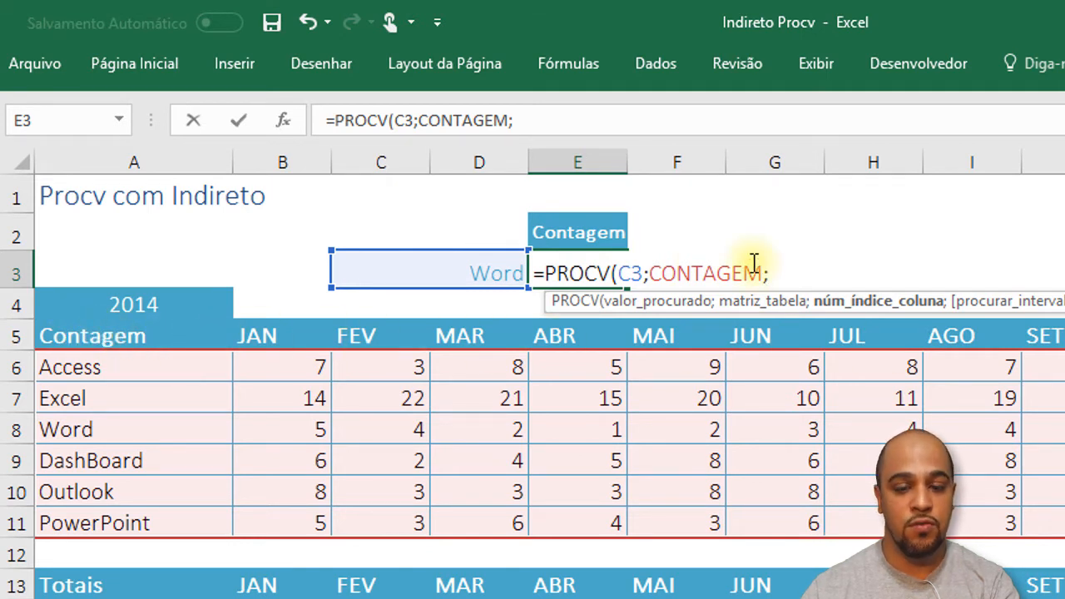
{"action": "type", "text": "14"}
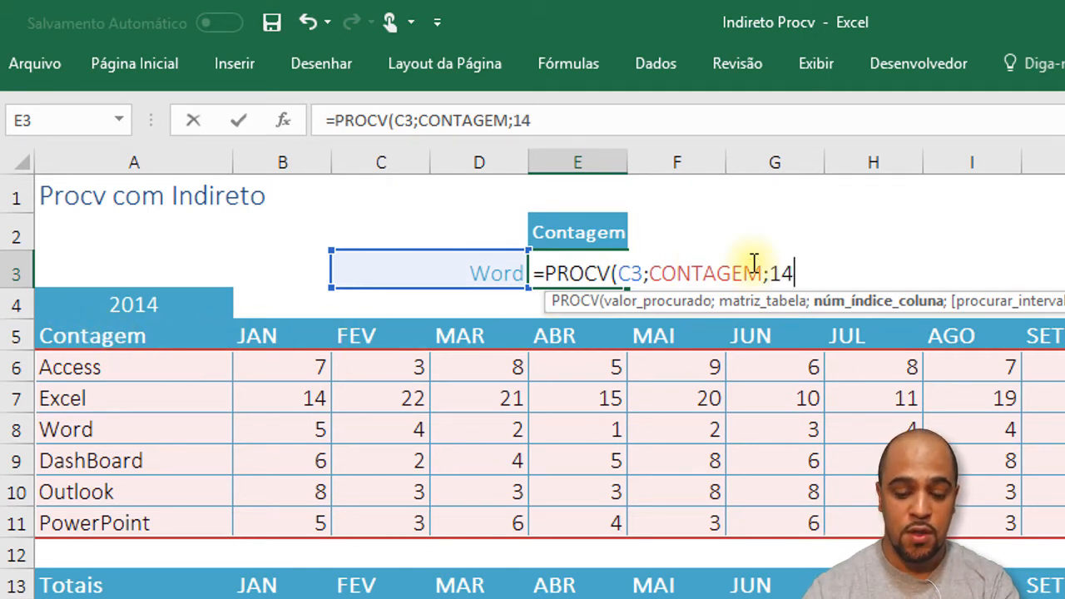
{"action": "type", "text": ";"}
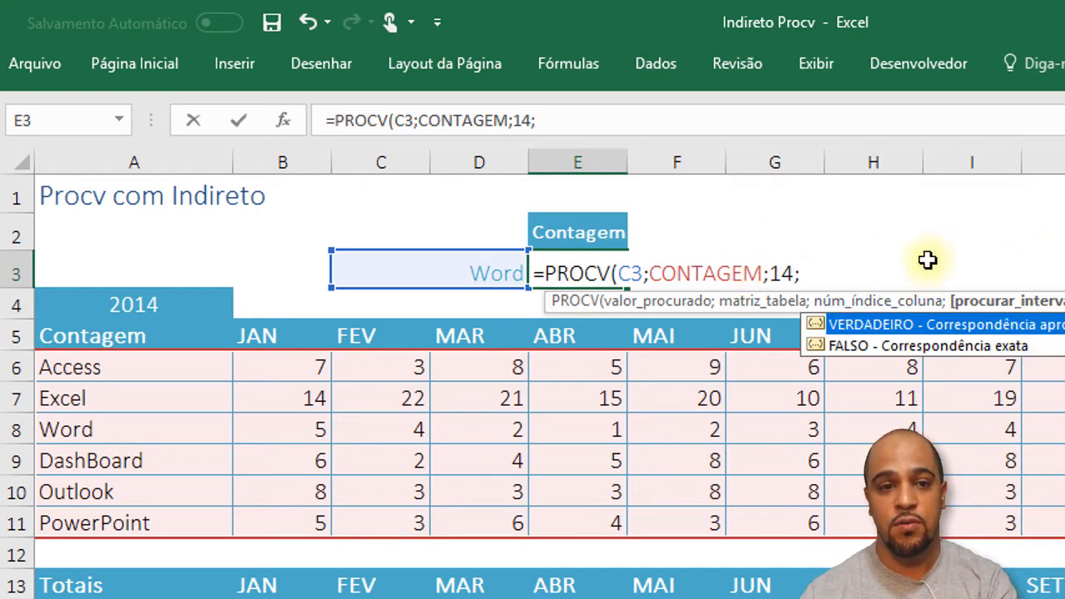
{"action": "left_click", "coordinate": [811, 278]}
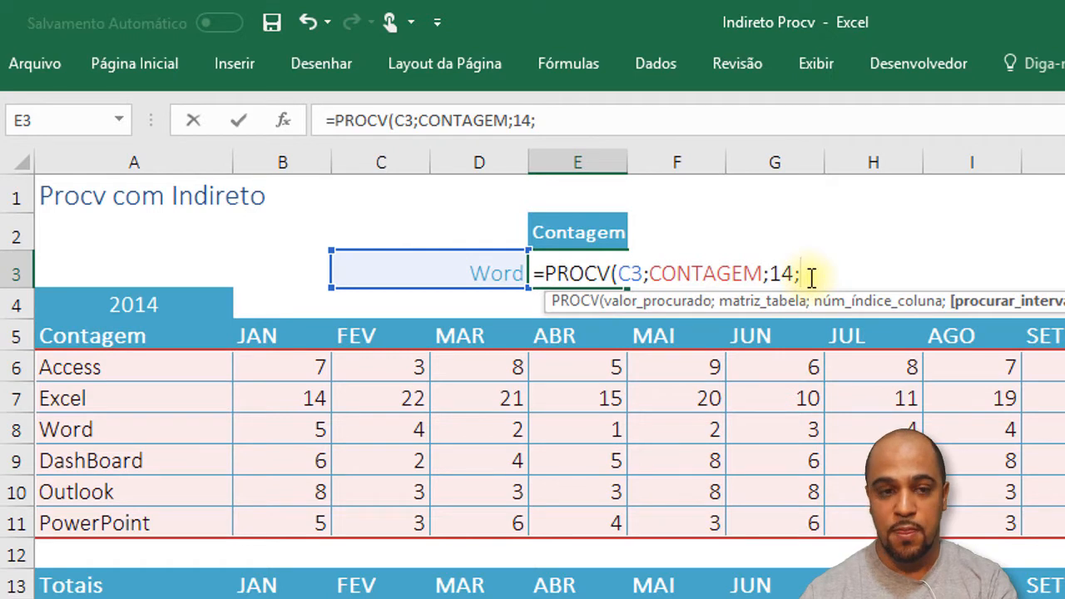
{"action": "type", "text": "0)"}
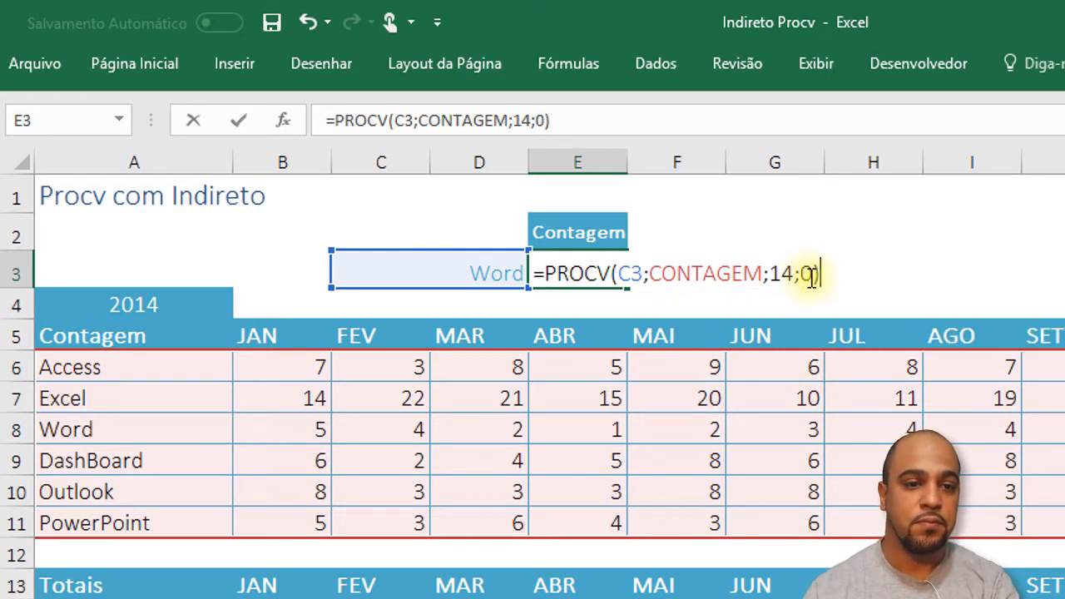
{"action": "key", "text": "Return"}
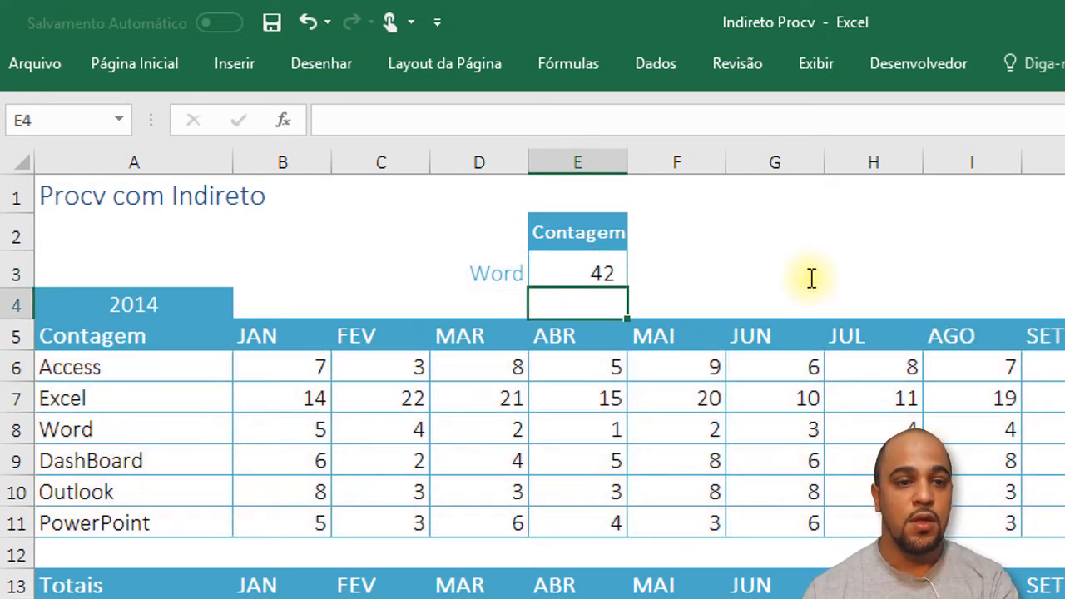
Review the arguments of the PROCV formula in E3, leaving the formula as it is.
{"action": "left_click", "coordinate": [587, 268]}
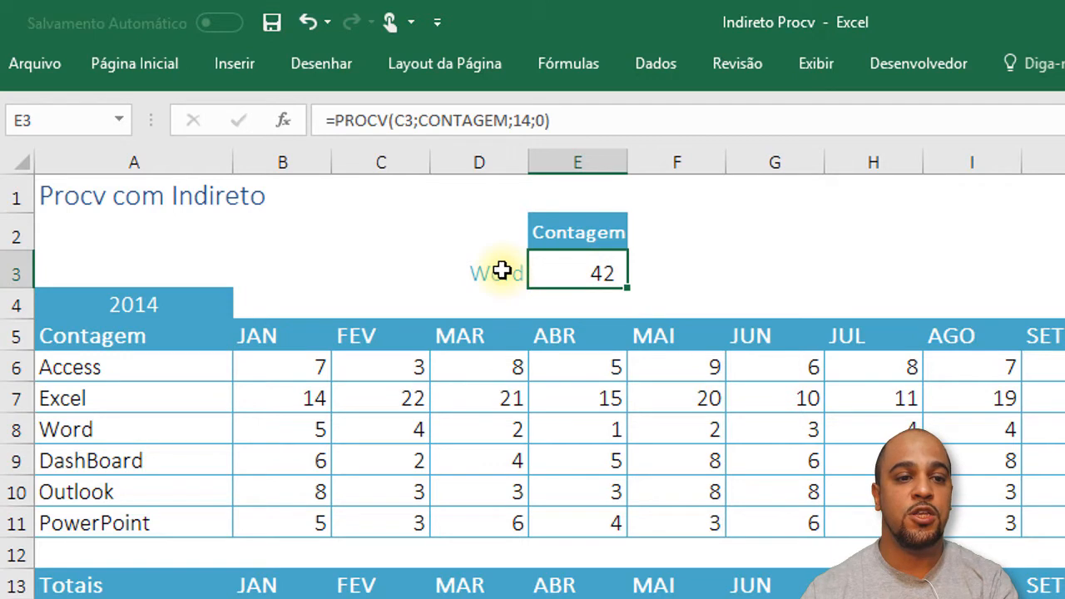
{"action": "double_click", "coordinate": [599, 267]}
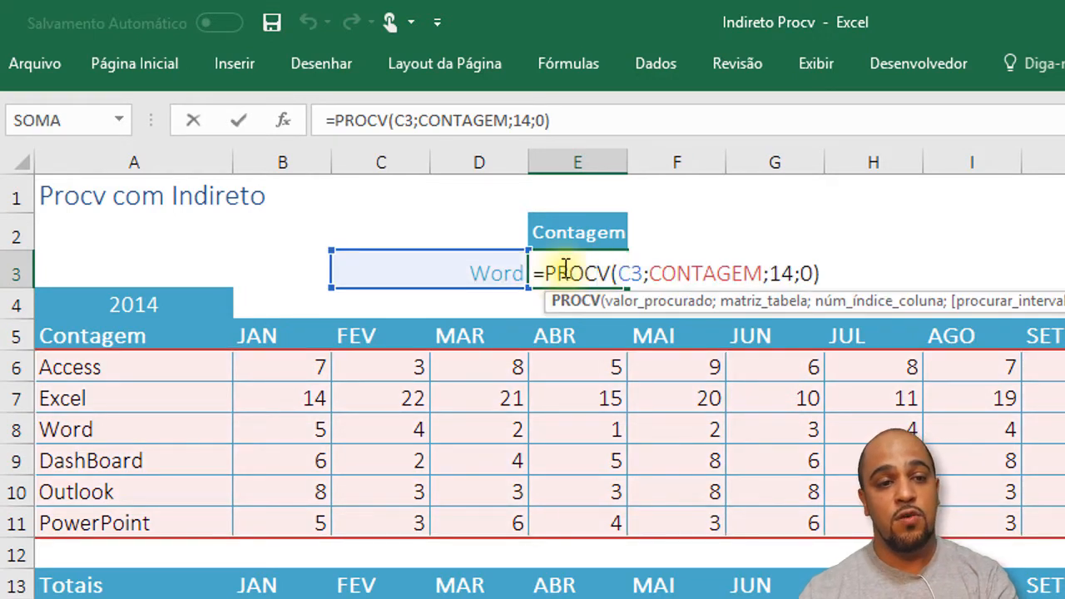
{"action": "key", "text": "Return"}
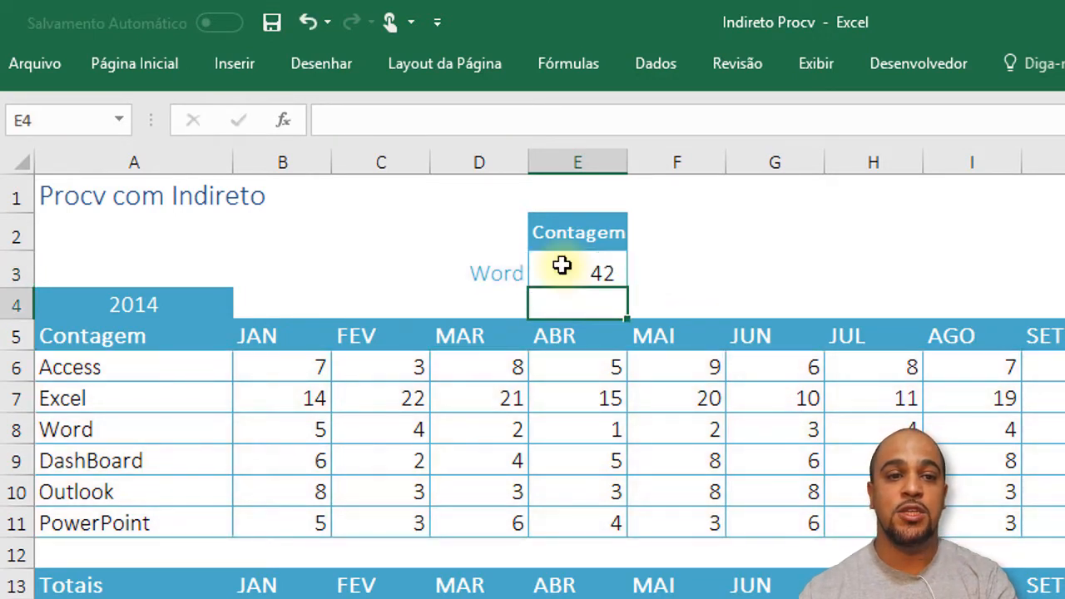
Test the result in E3 by switching the table choice in E2 to Totais and back to Contagem.
{"action": "left_click", "coordinate": [608, 229]}
{"action": "left_click", "coordinate": [637, 238]}
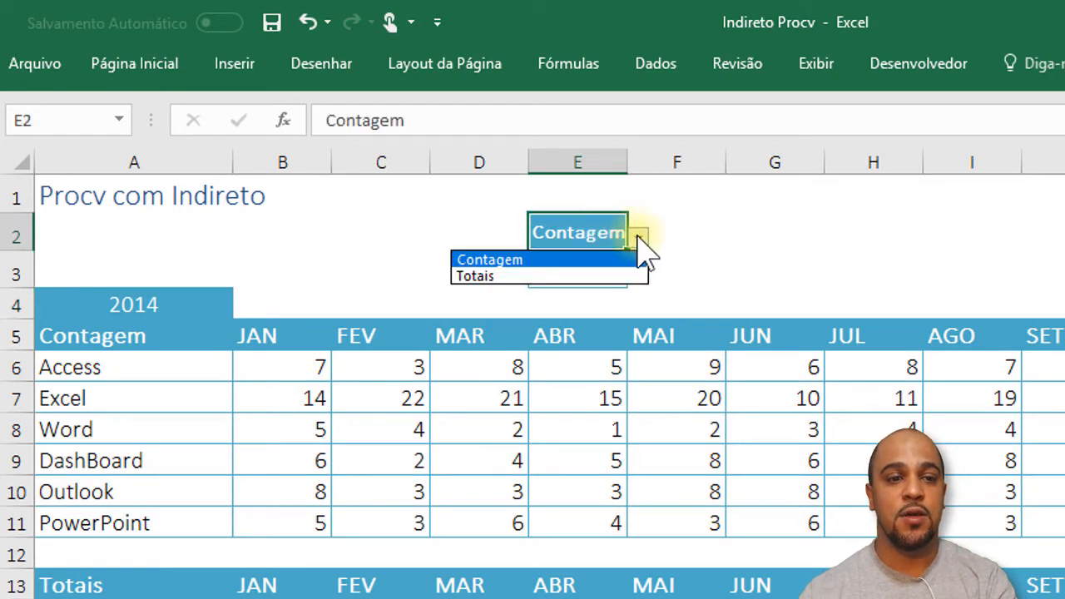
{"action": "left_click", "coordinate": [612, 277]}
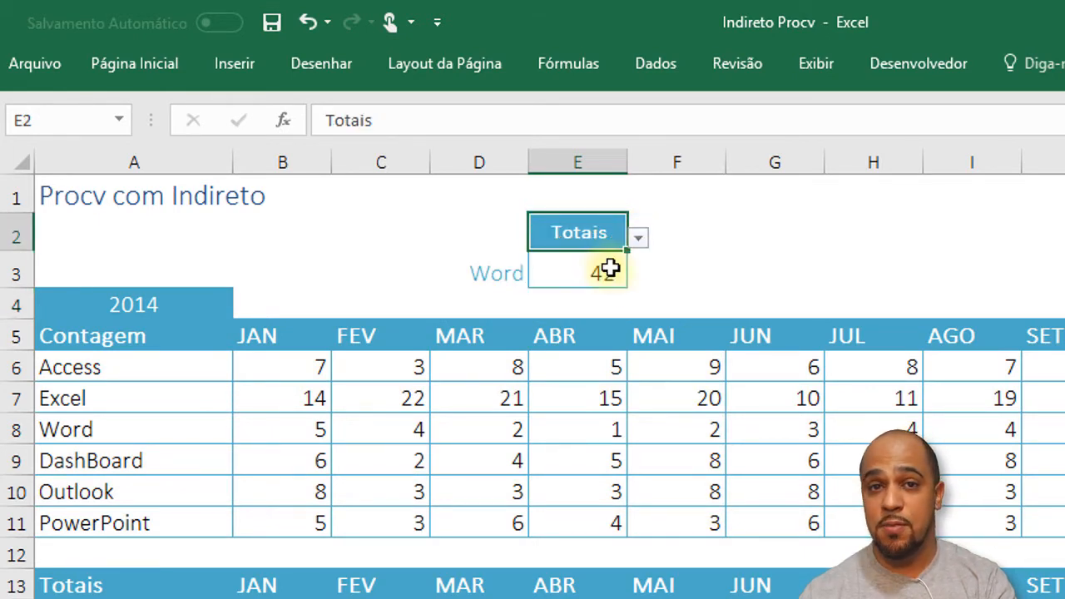
{"action": "left_click", "coordinate": [637, 238]}
{"action": "left_click", "coordinate": [619, 262]}
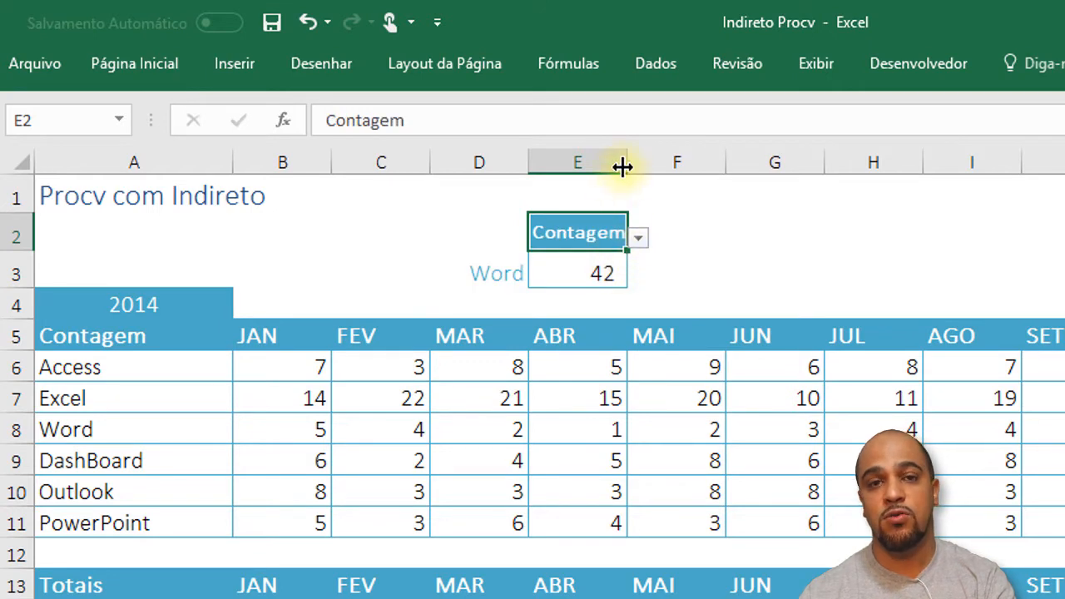
Wrap the PROCV formula in E3 in an SE function whose logical test is E2="CONTAGEM".
{"action": "double_click", "coordinate": [592, 274]}
{"action": "left_click", "coordinate": [545, 274]}
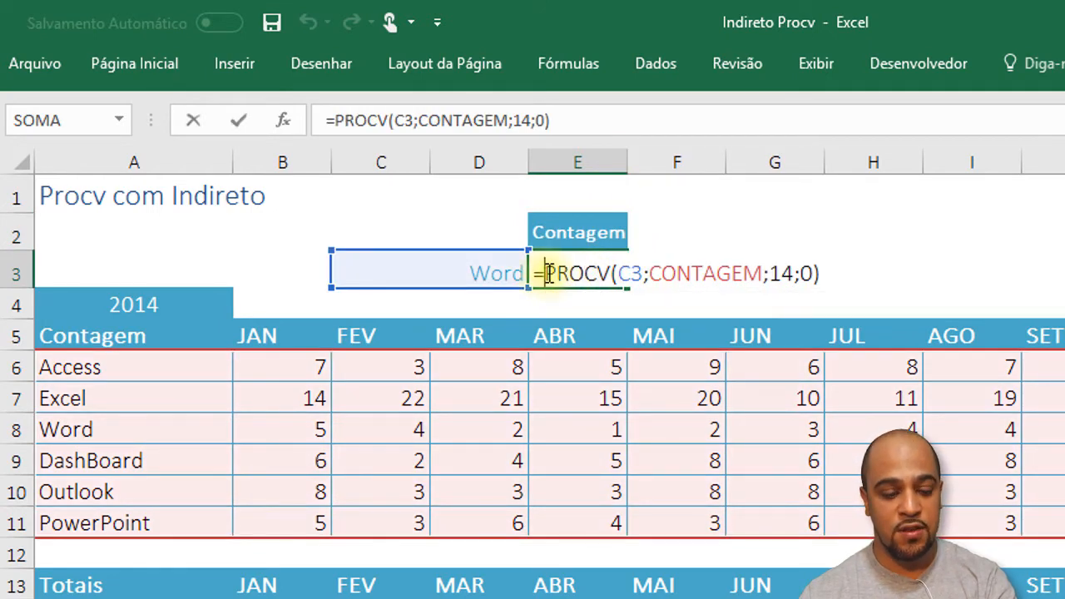
{"action": "type", "text": "SE("}
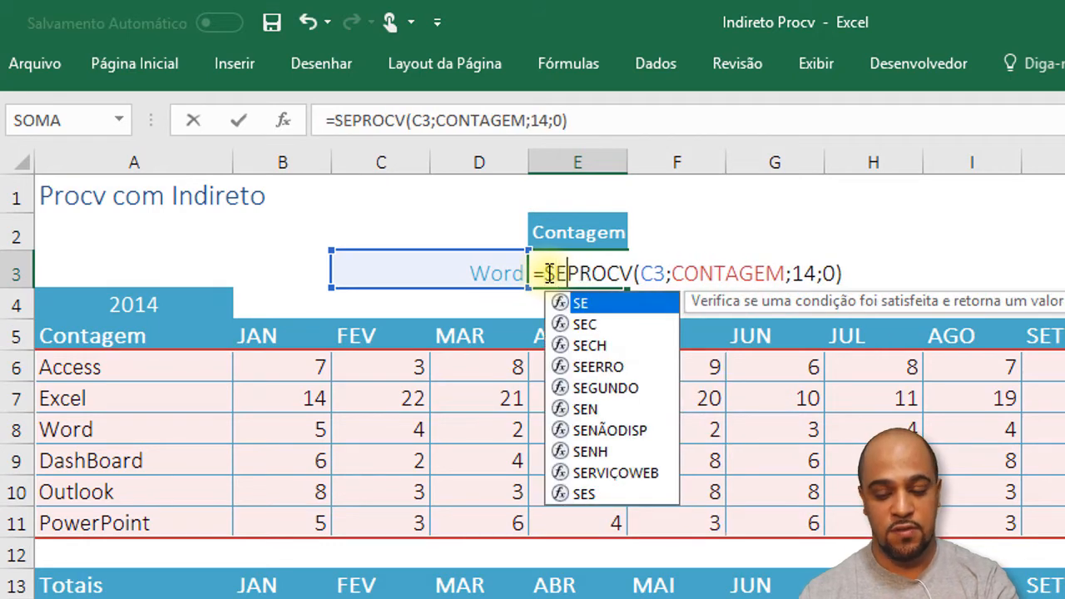
{"action": "left_click", "coordinate": [592, 231]}
{"action": "type", "text": "=\""}
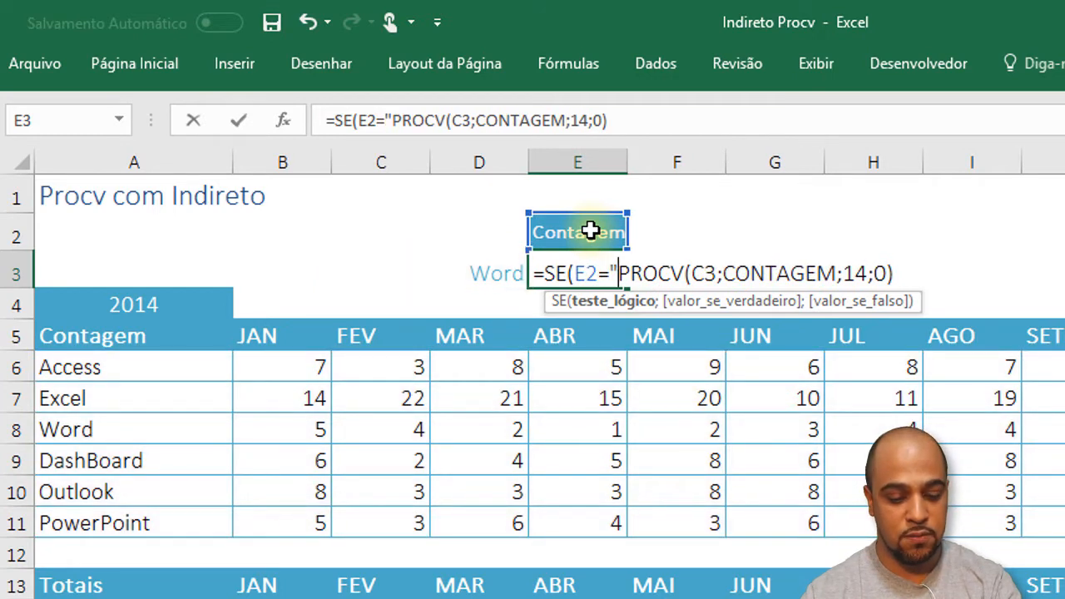
{"action": "type", "text": "CONTAG"}
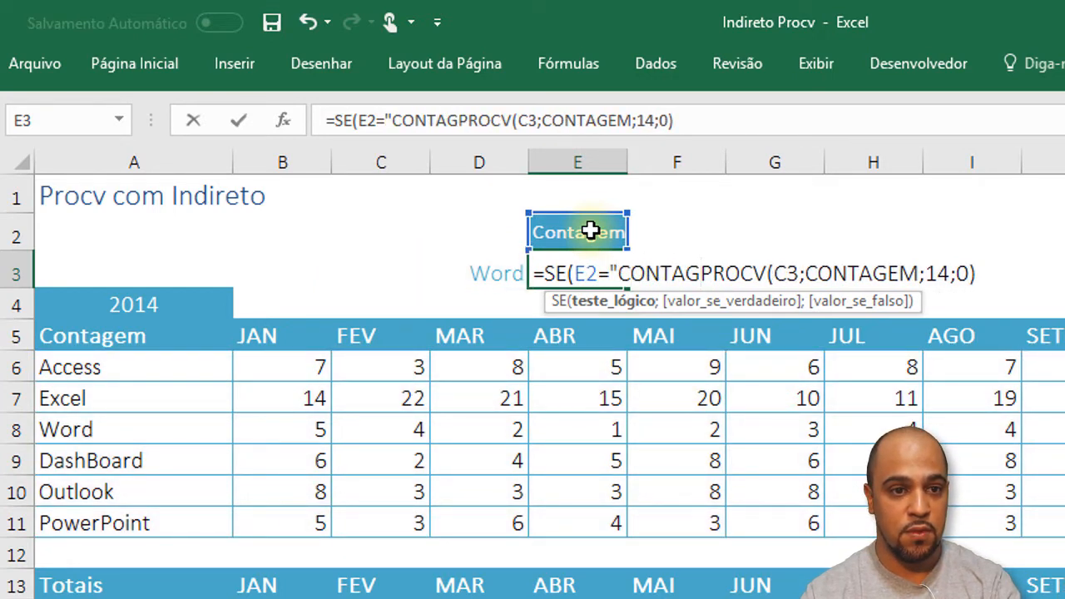
{"action": "type", "text": "EM\""}
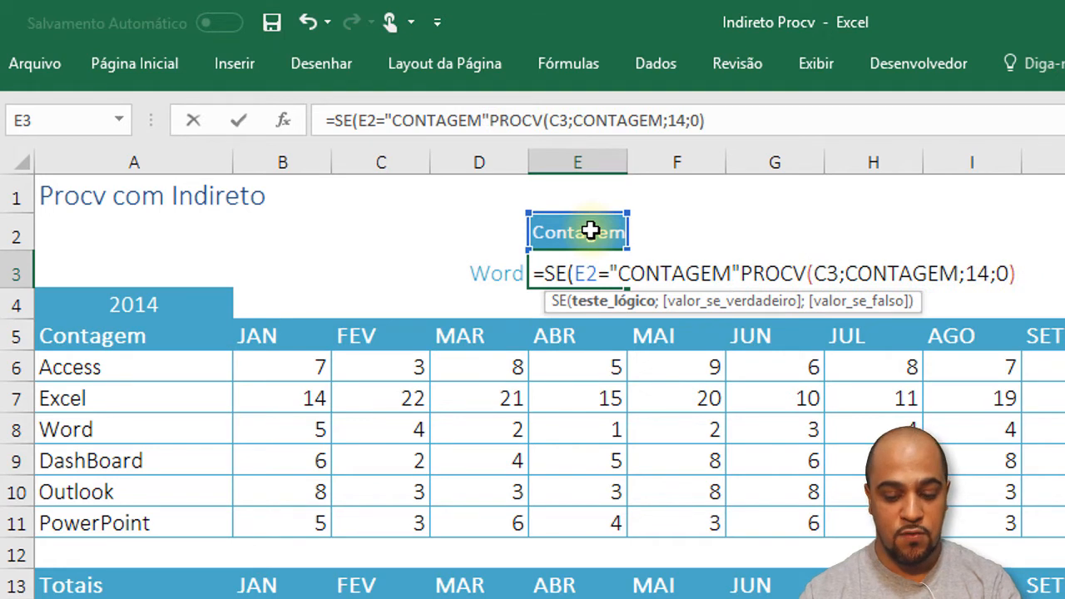
{"action": "type", "text": ";"}
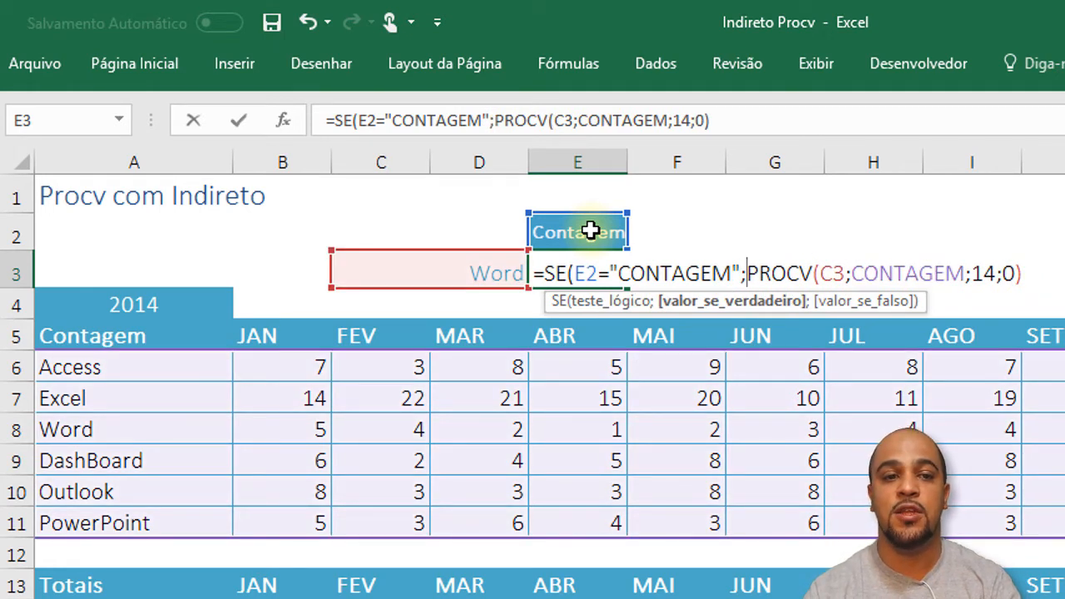
Split the SE formula in E3 into separate lines and duplicate PROCV(C3;CONTAGEM;14;0) as its value-if-false argument.
{"action": "key", "text": "alt+Return"}
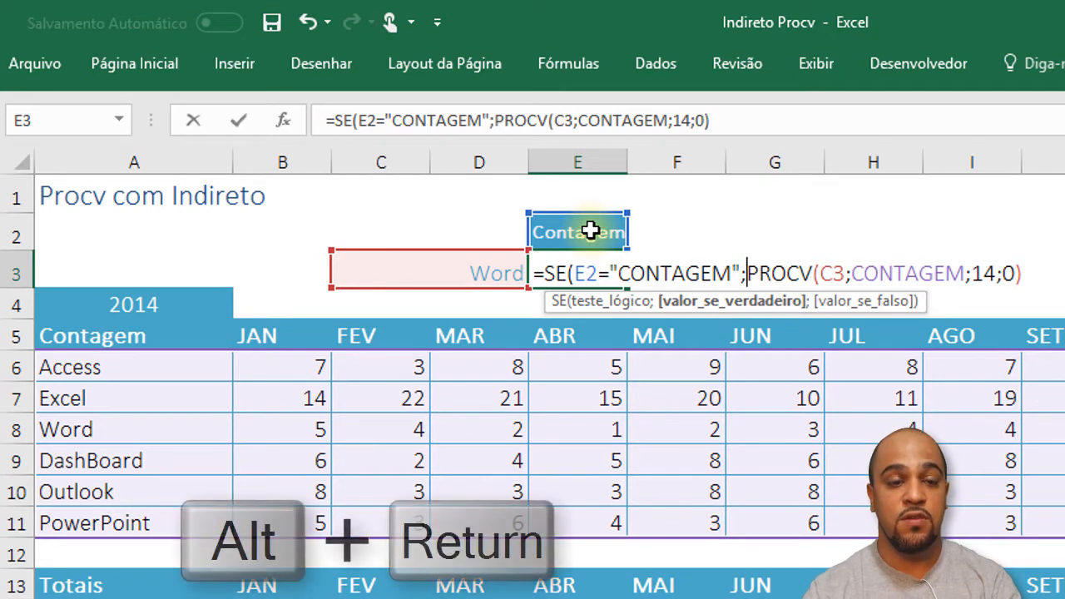
{"action": "key", "text": "alt+Return"}
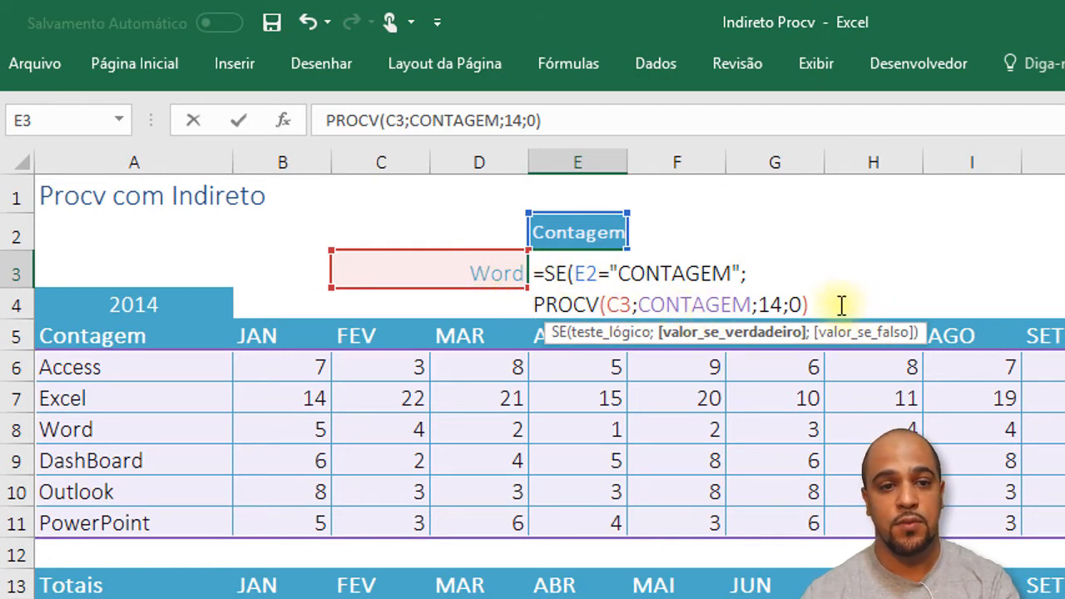
{"action": "type", "text": ";"}
{"action": "key", "text": "alt+Return"}
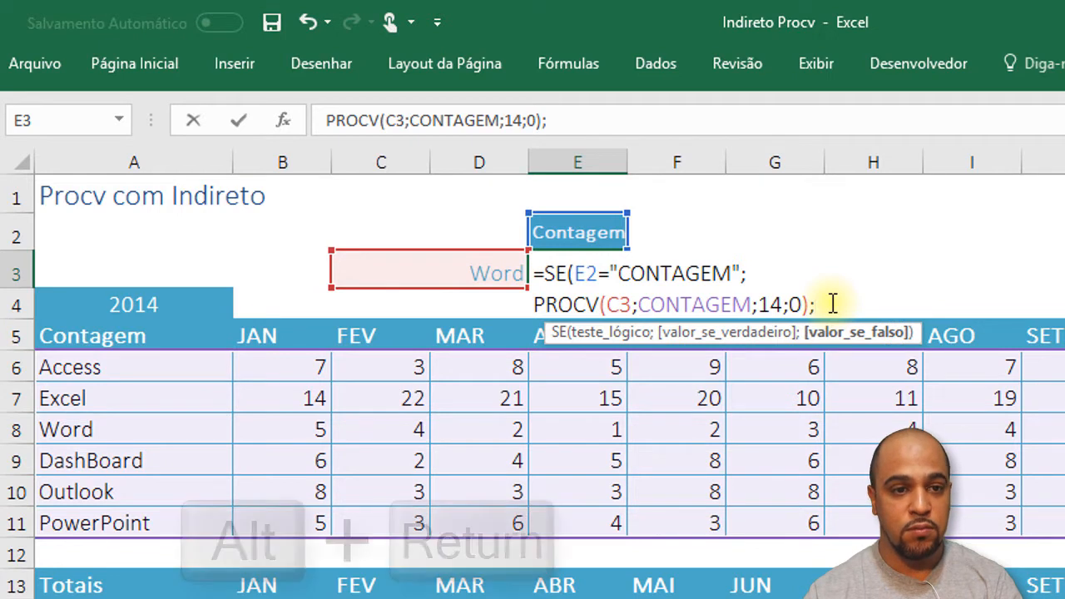
{"action": "left_click_drag", "start_coordinate": [814, 305], "coordinate": [535, 305]}
{"action": "key", "text": "ctrl+c"}
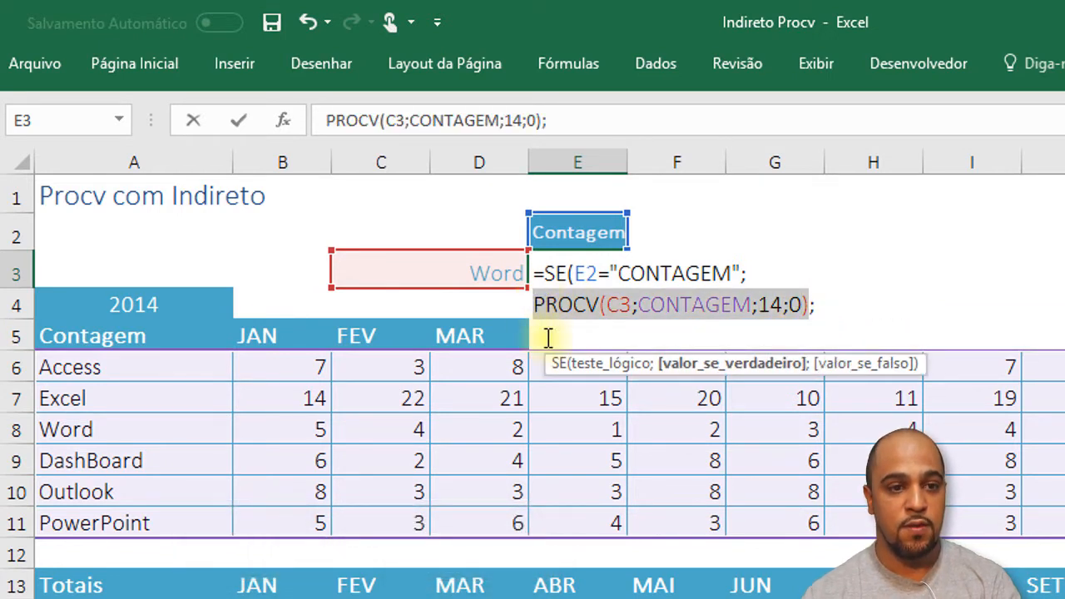
{"action": "left_click", "coordinate": [550, 335]}
{"action": "key", "text": "ctrl+v"}
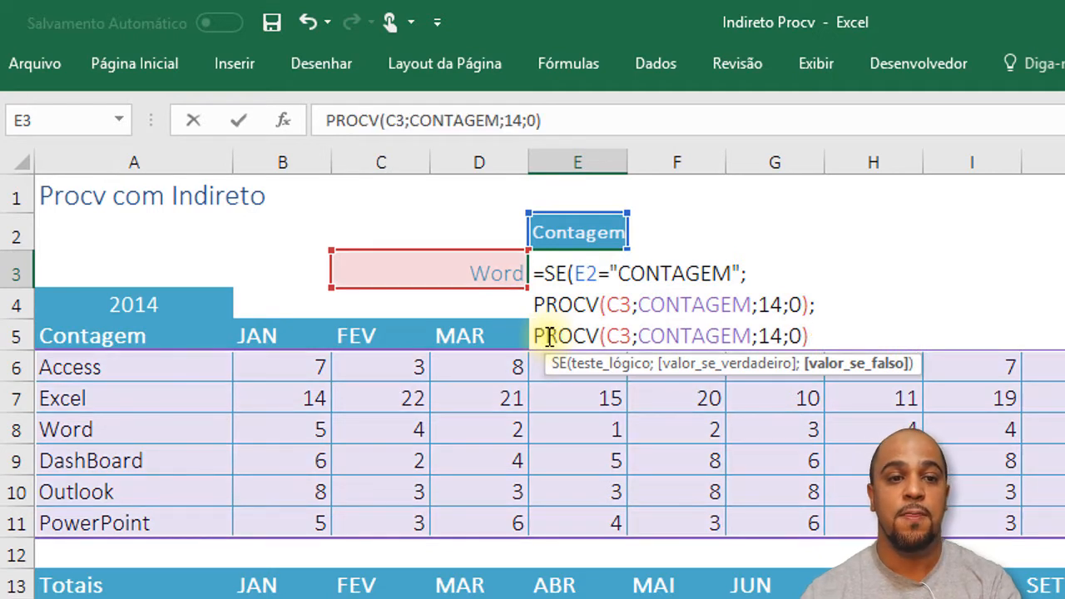
Replace CONTAGEM with the named range TOTAIS in the second PROCV and complete the SE formula in E3.
{"action": "left_click_drag", "start_coordinate": [751, 336], "coordinate": [637, 349]}
{"action": "key", "text": "BackSpace"}
{"action": "type", "text": "TO"}
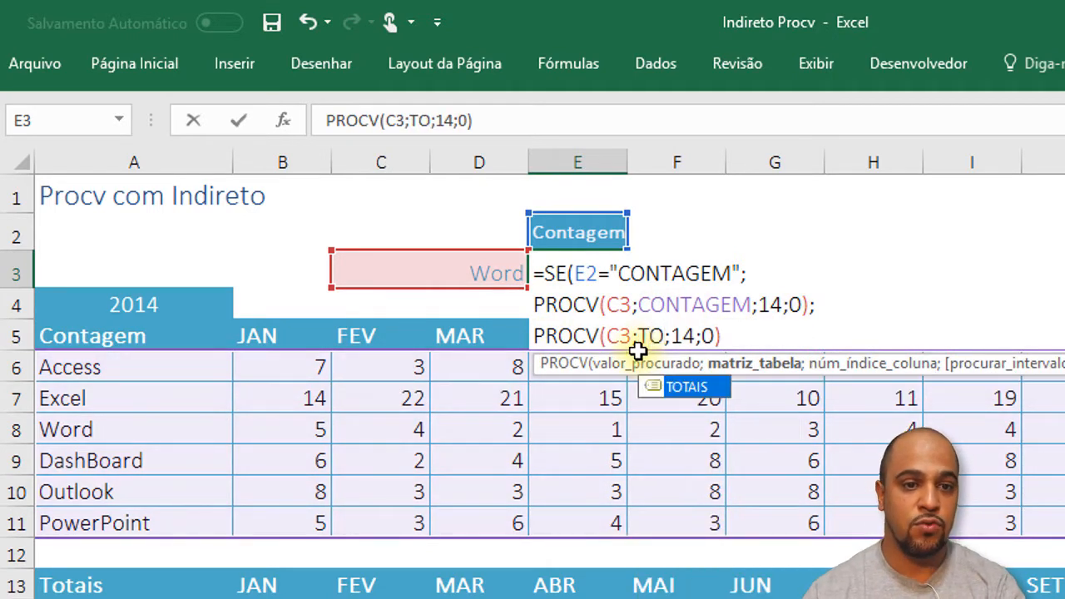
{"action": "key", "text": "Tab"}
{"action": "left_click", "coordinate": [794, 337]}
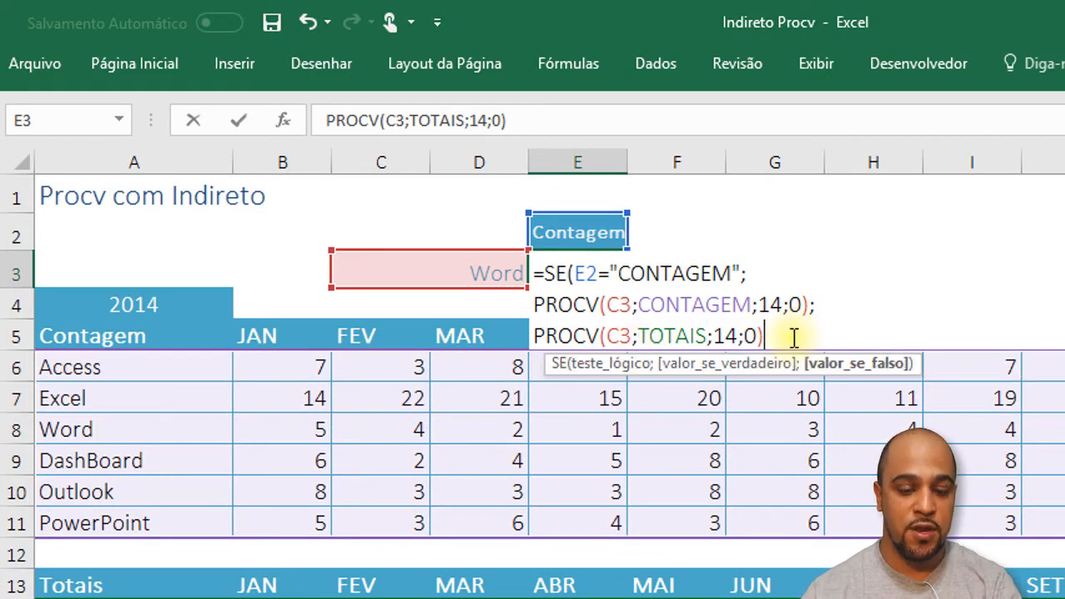
{"action": "type", "text": ")"}
{"action": "key", "text": "Return"}
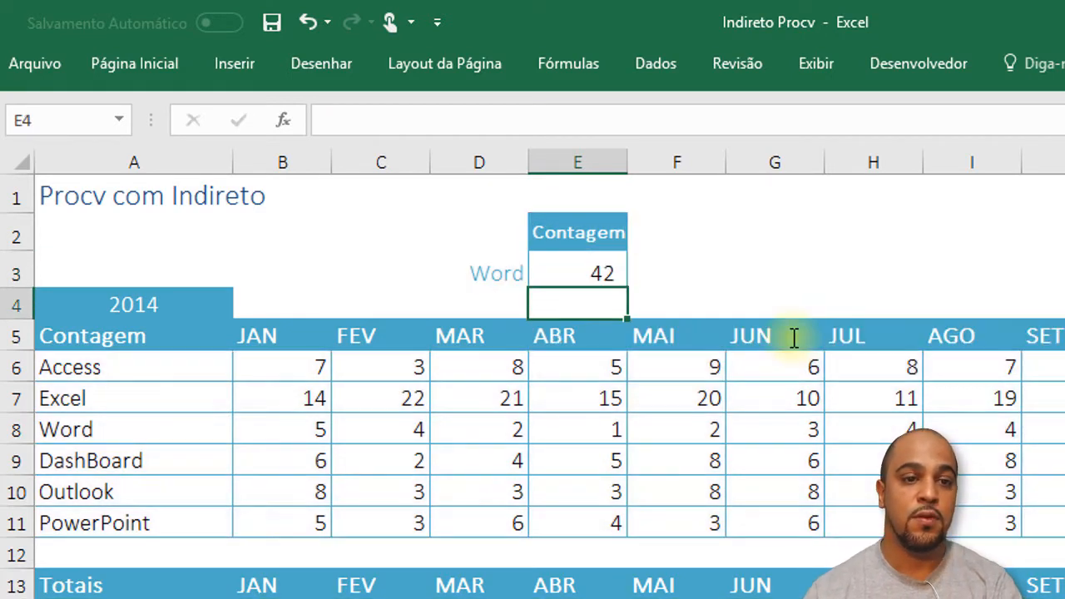
Test the SE formula in E3 by switching the table choice in E2 to Totais and back to Contagem.
{"action": "left_click", "coordinate": [609, 234]}
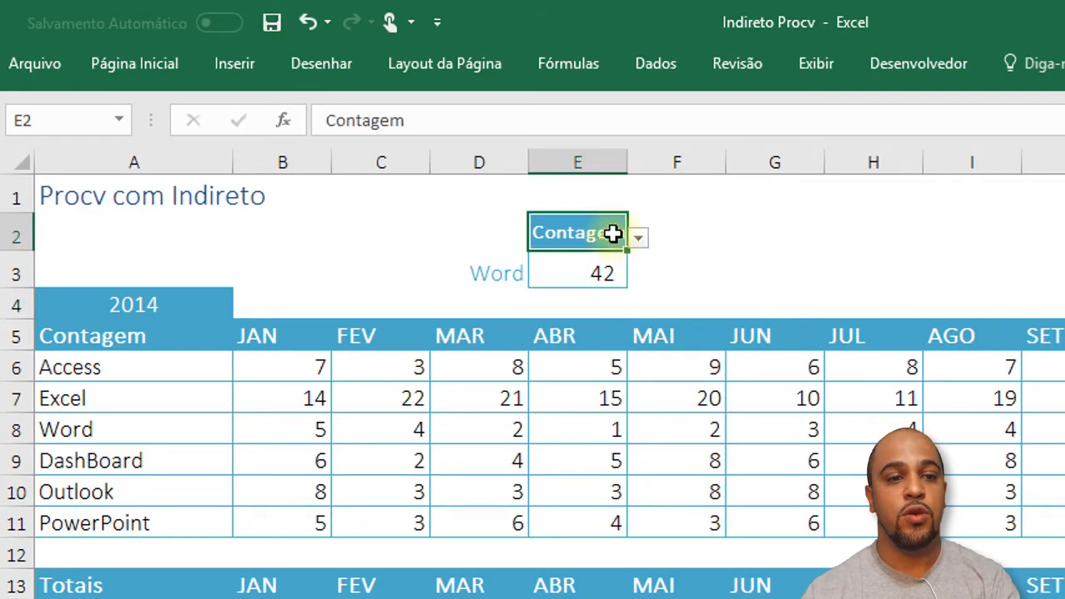
{"action": "left_click", "coordinate": [638, 239]}
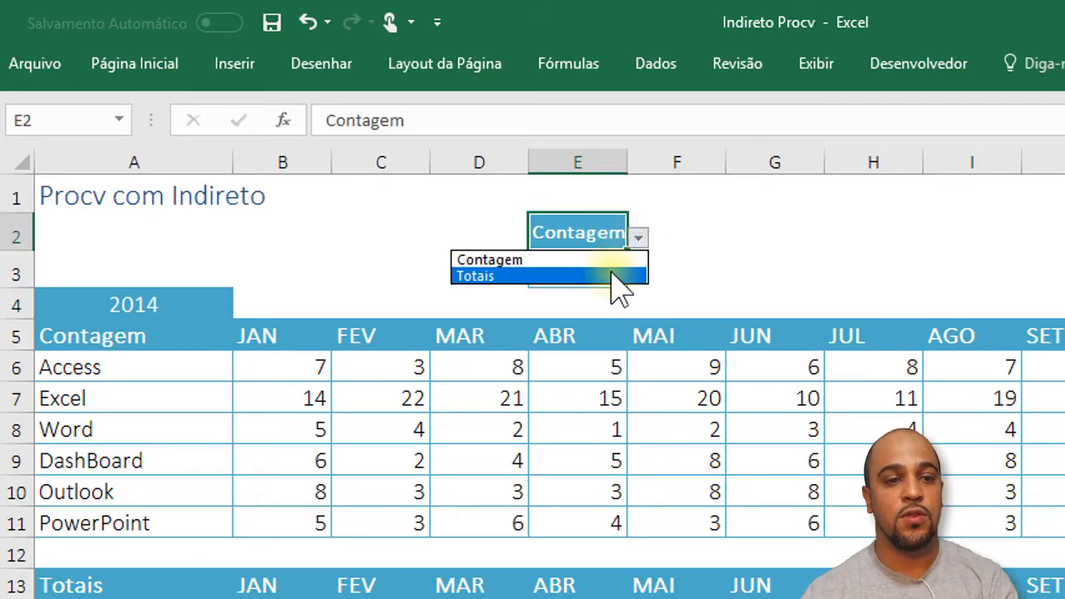
{"action": "left_click", "coordinate": [611, 273]}
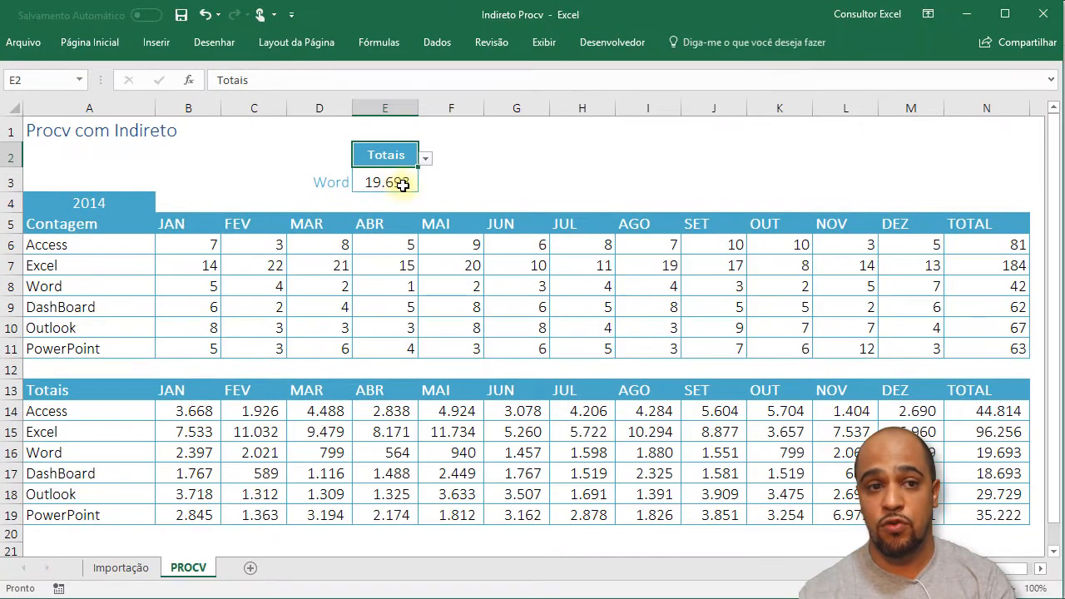
{"action": "left_click", "coordinate": [425, 159]}
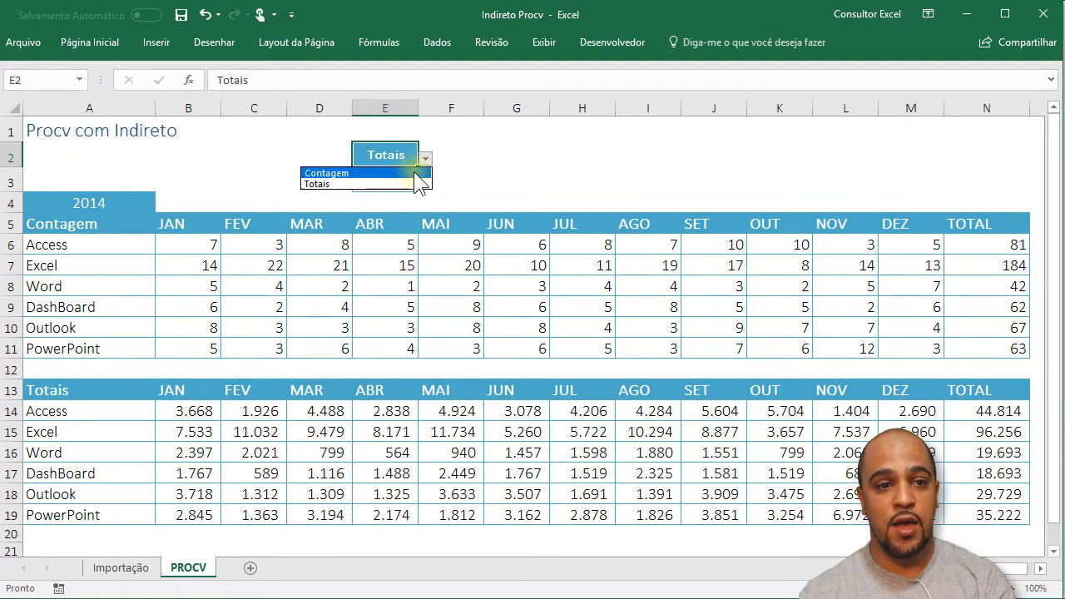
{"action": "left_click", "coordinate": [391, 171]}
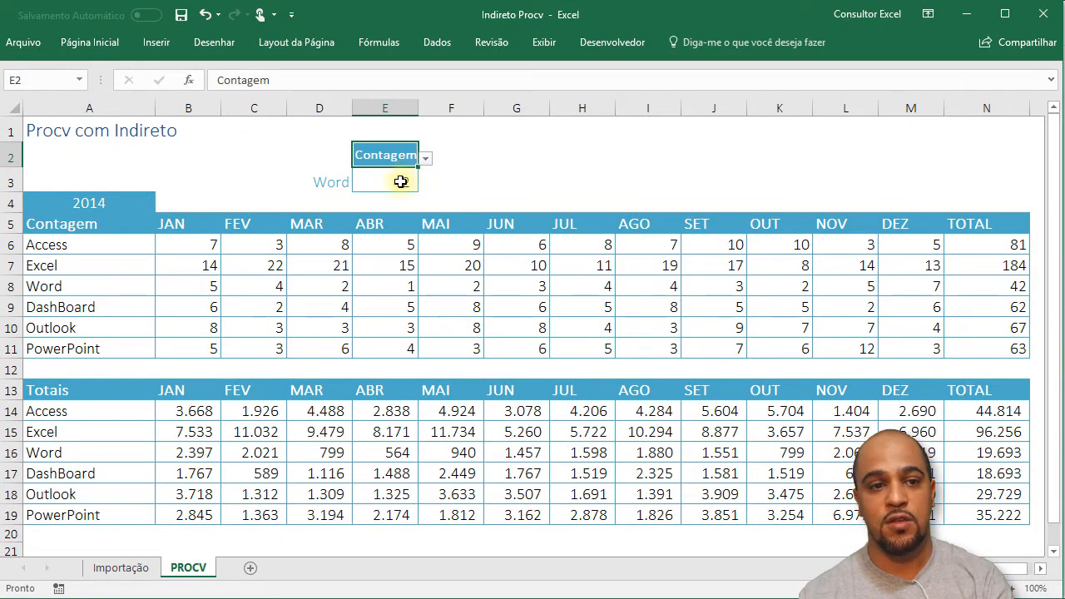
Review the SE formula in E3, and undo back to the plain PROCV formula over CONTAGEM.
{"action": "double_click", "coordinate": [401, 181]}
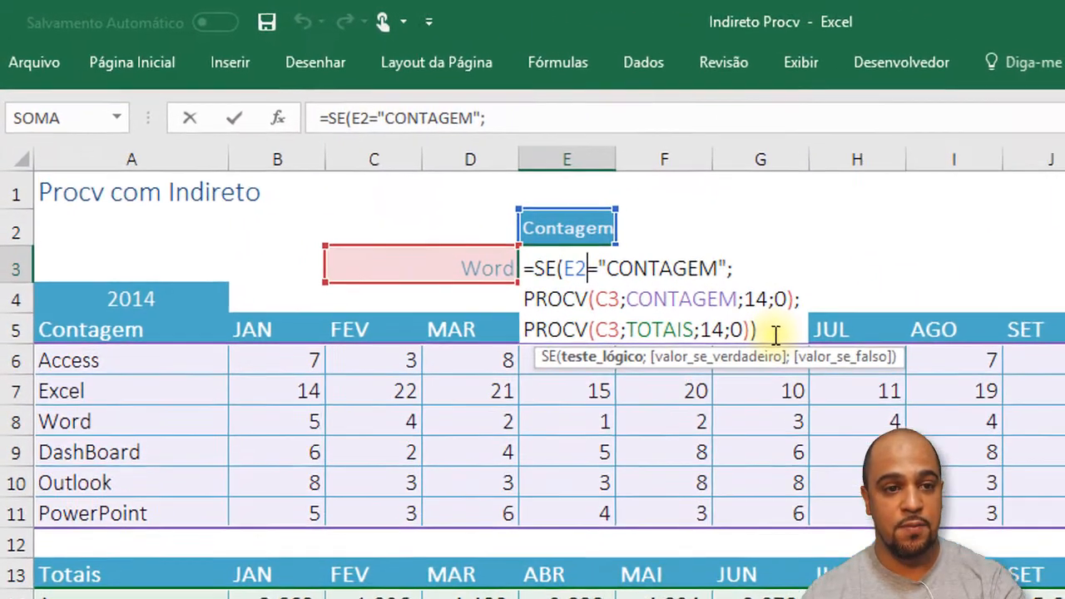
{"action": "key", "text": "Escape"}
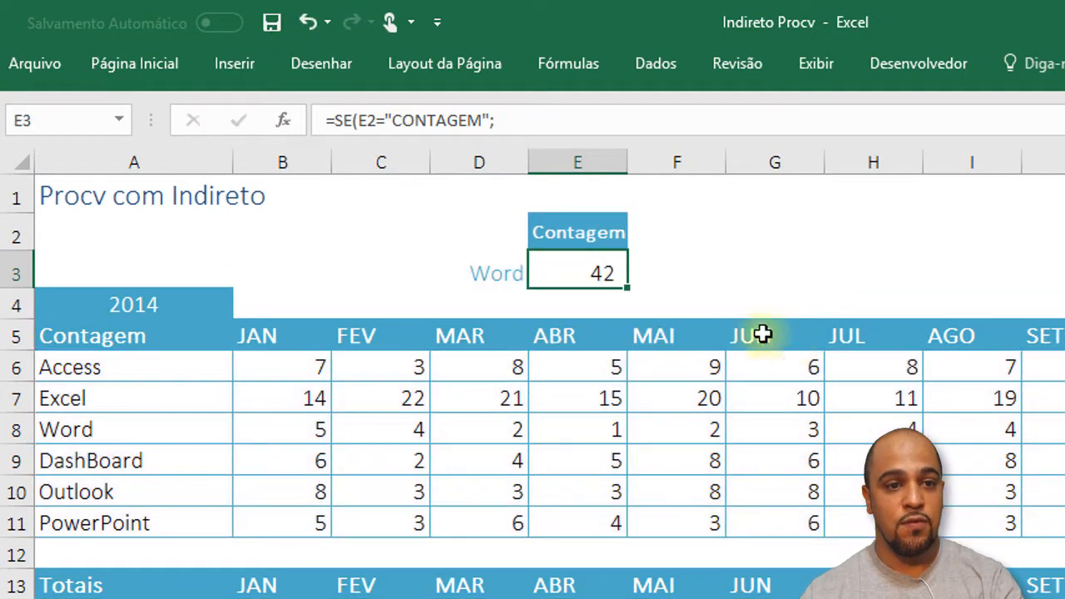
{"action": "key", "text": "ctrl+z"}
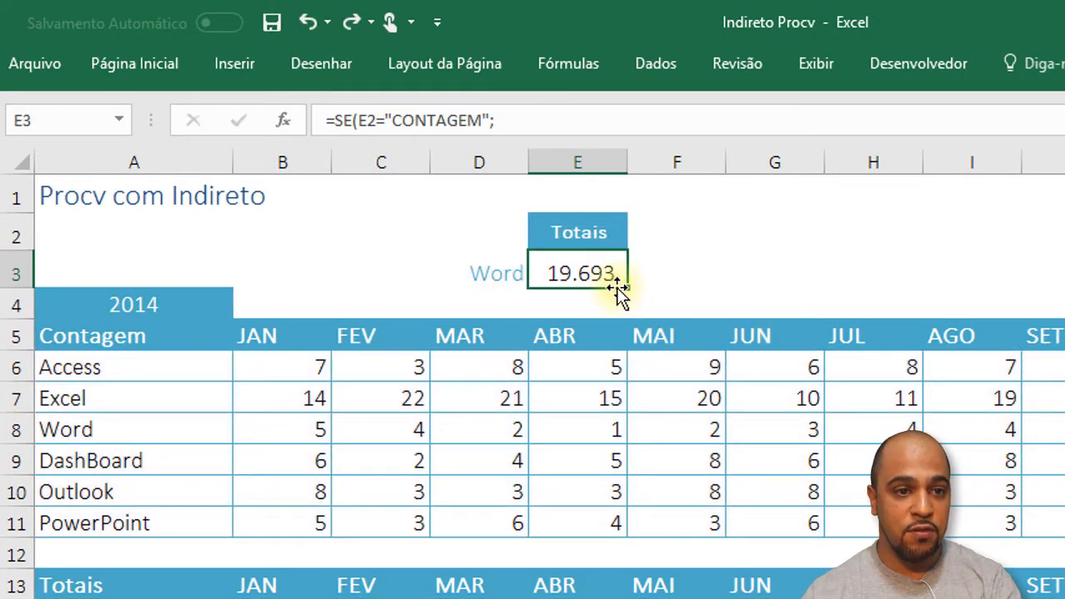
{"action": "key", "text": "ctrl+y"}
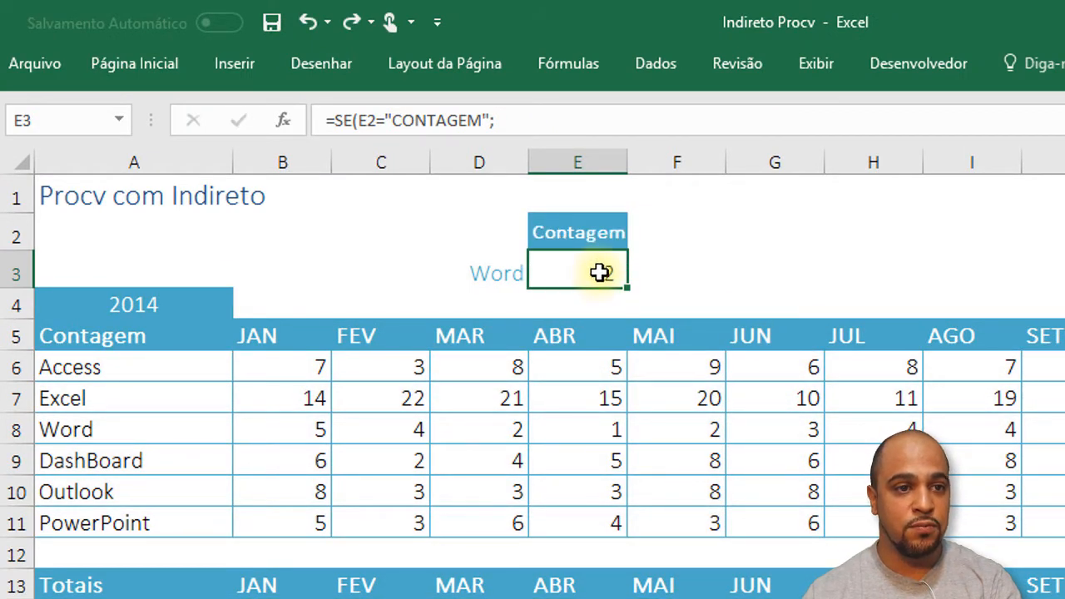
{"action": "key", "text": "ctrl+z"}
Replace the CONTAGEM table argument in the PROCV formula in E3 with INDIRETO(E2).
{"action": "double_click", "coordinate": [599, 273]}
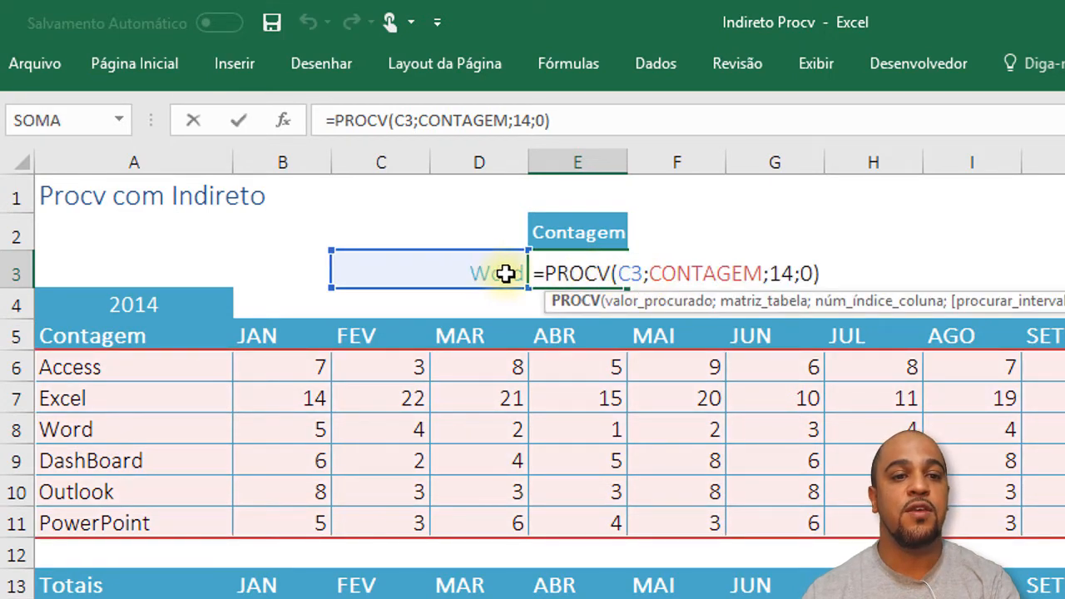
{"action": "left_click_drag", "start_coordinate": [650, 275], "coordinate": [763, 274]}
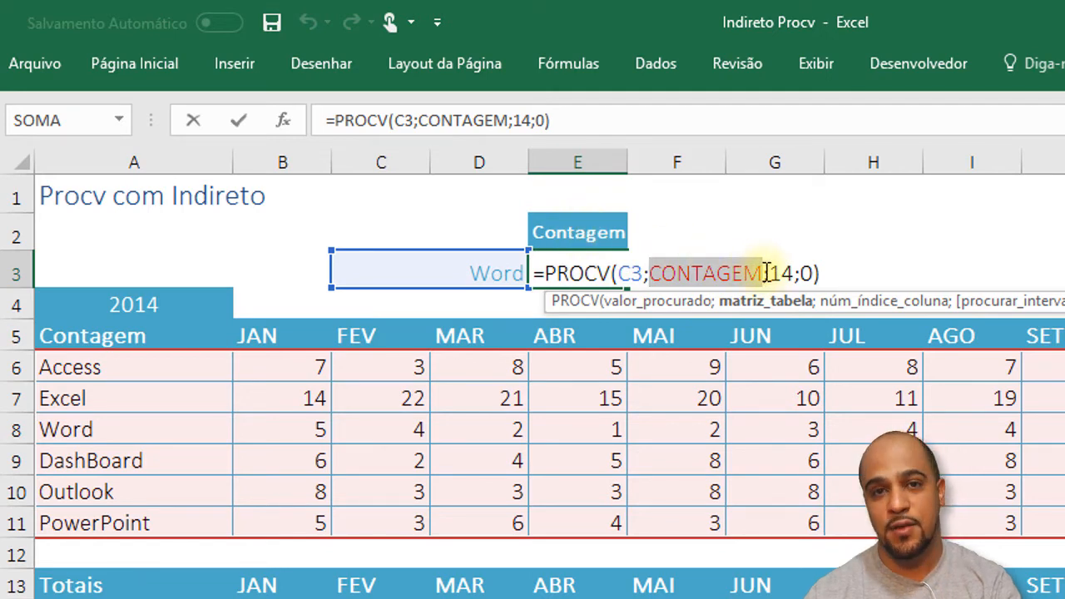
{"action": "type", "text": "IN"}
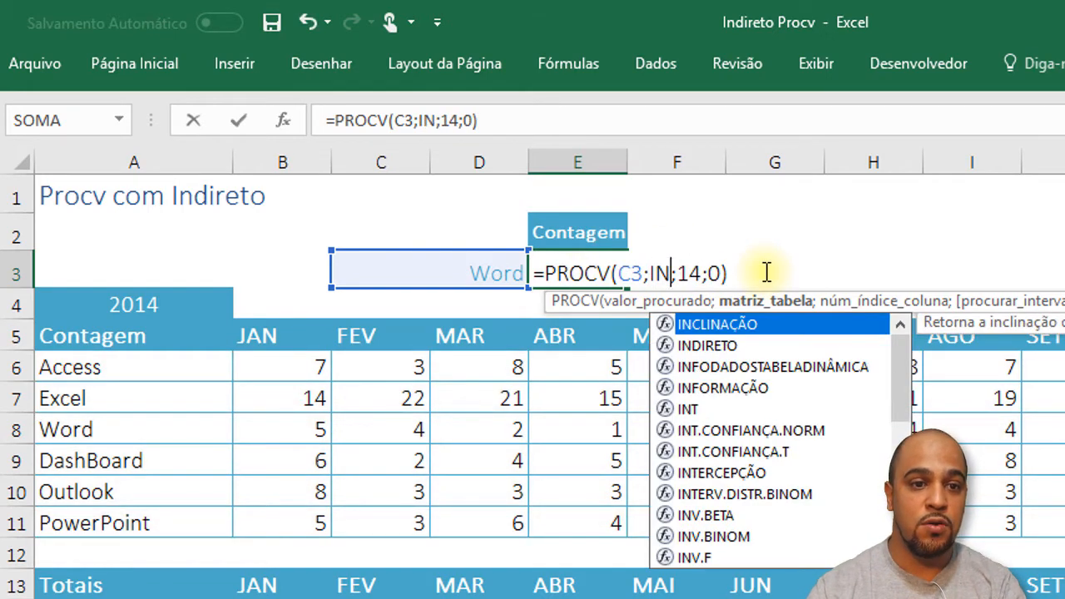
{"action": "key", "text": "Down"}
{"action": "key", "text": "Tab"}
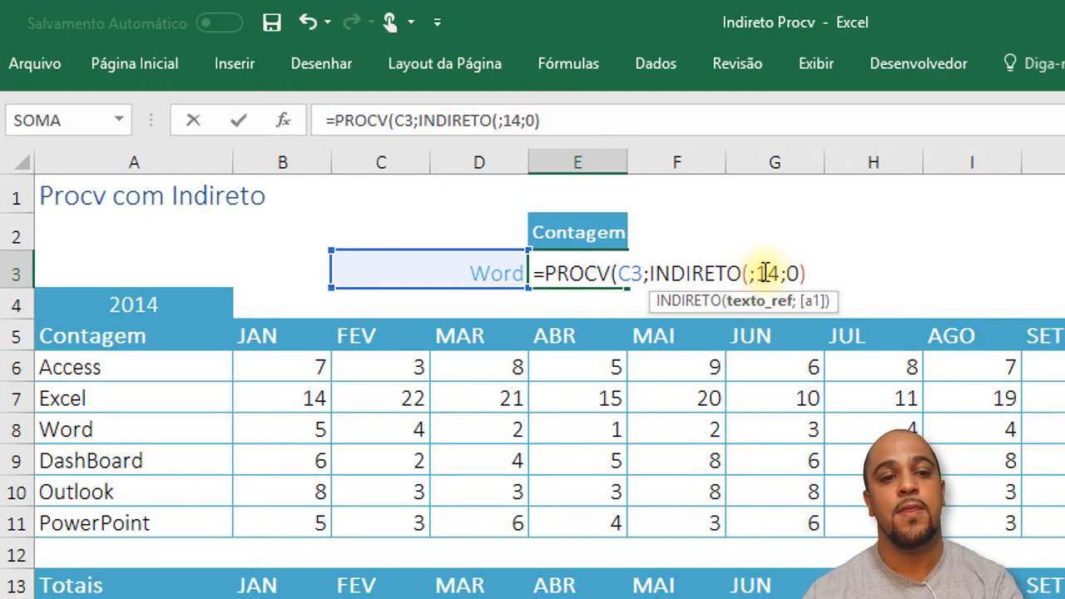
{"action": "left_click", "coordinate": [591, 235]}
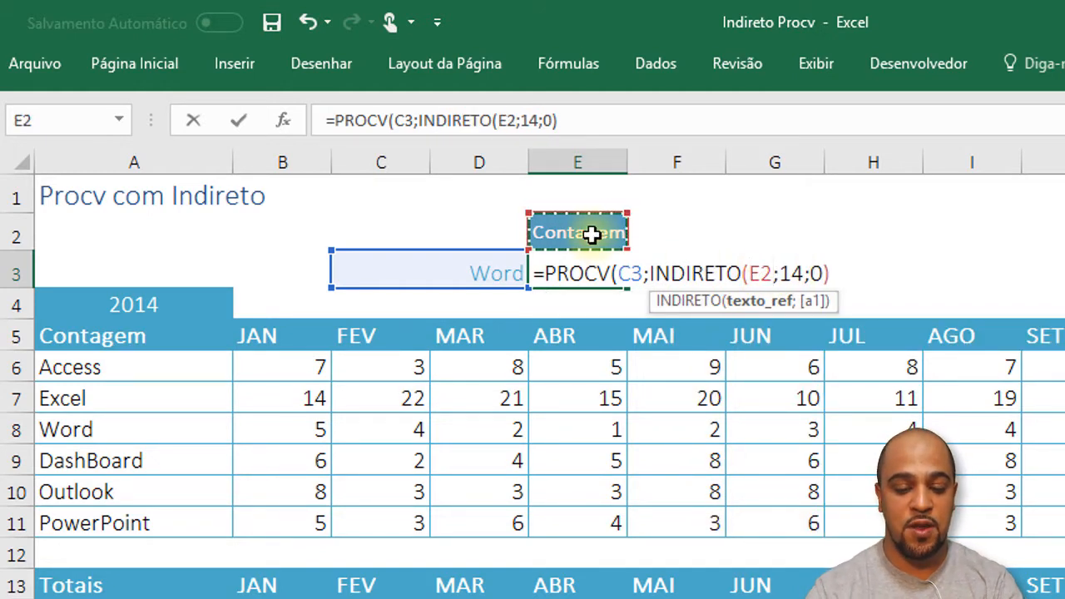
{"action": "type", "text": ")"}
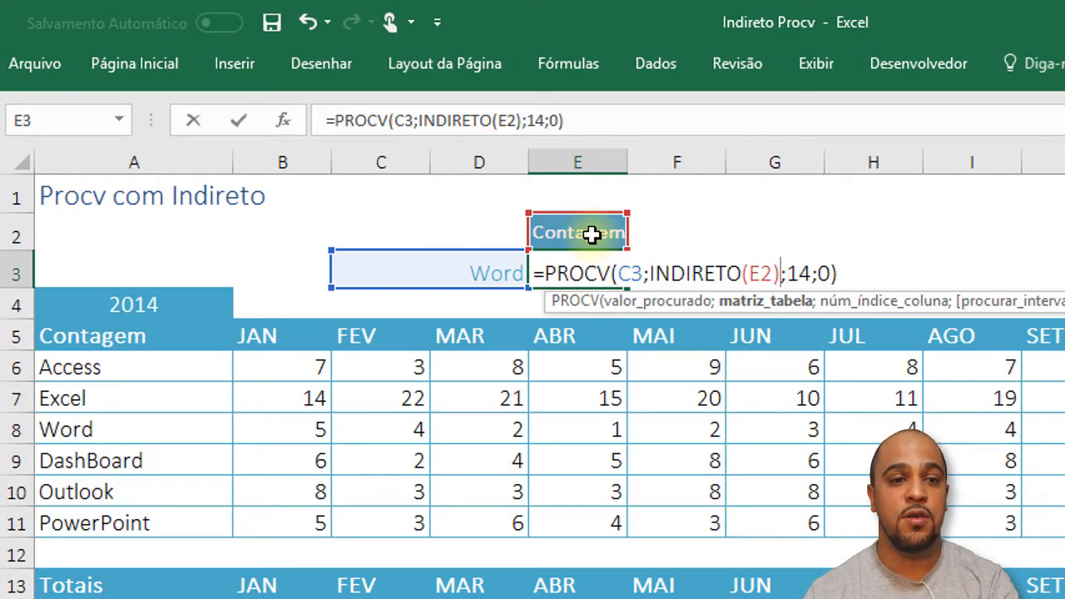
{"action": "key", "text": "Return"}
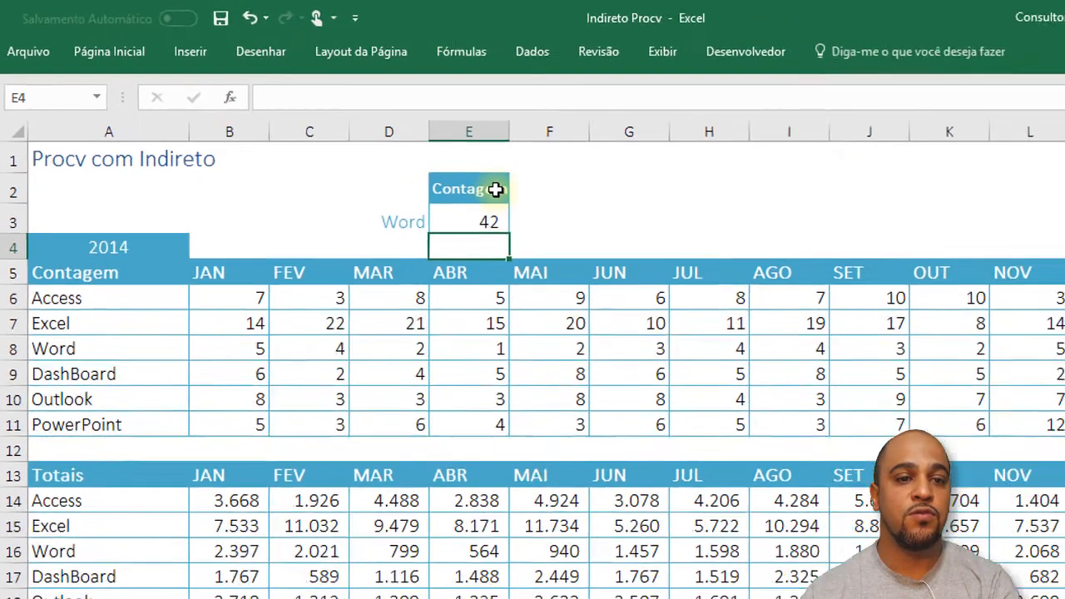
Set the table choice in E2 to Totais and review the PROCV formula with INDIRETO in E3.
{"action": "left_click", "coordinate": [587, 235]}
{"action": "left_click", "coordinate": [637, 236]}
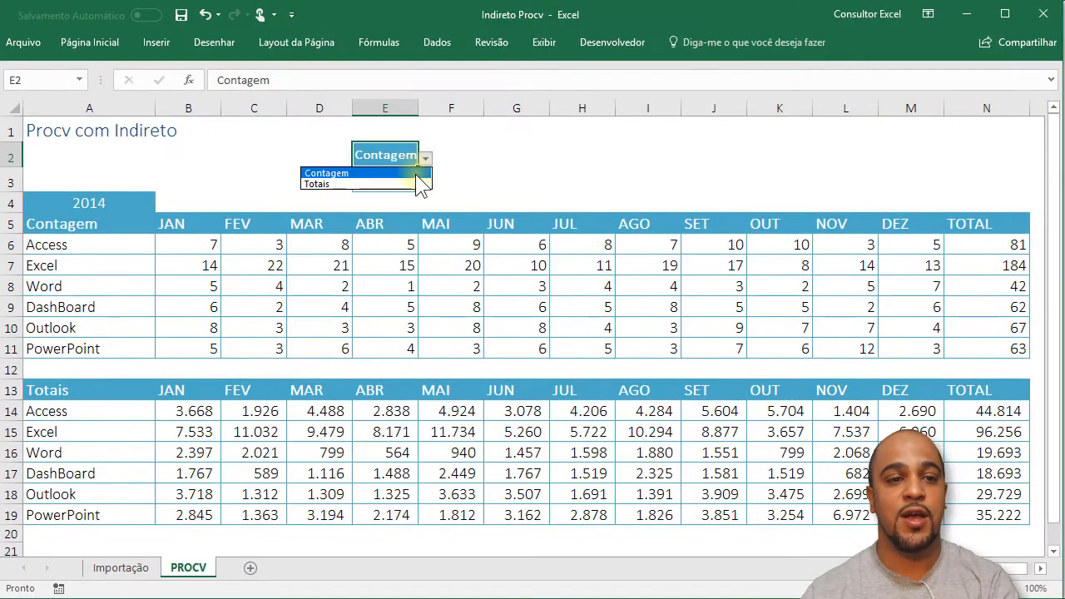
{"action": "left_click", "coordinate": [416, 183]}
{"action": "double_click", "coordinate": [399, 181]}
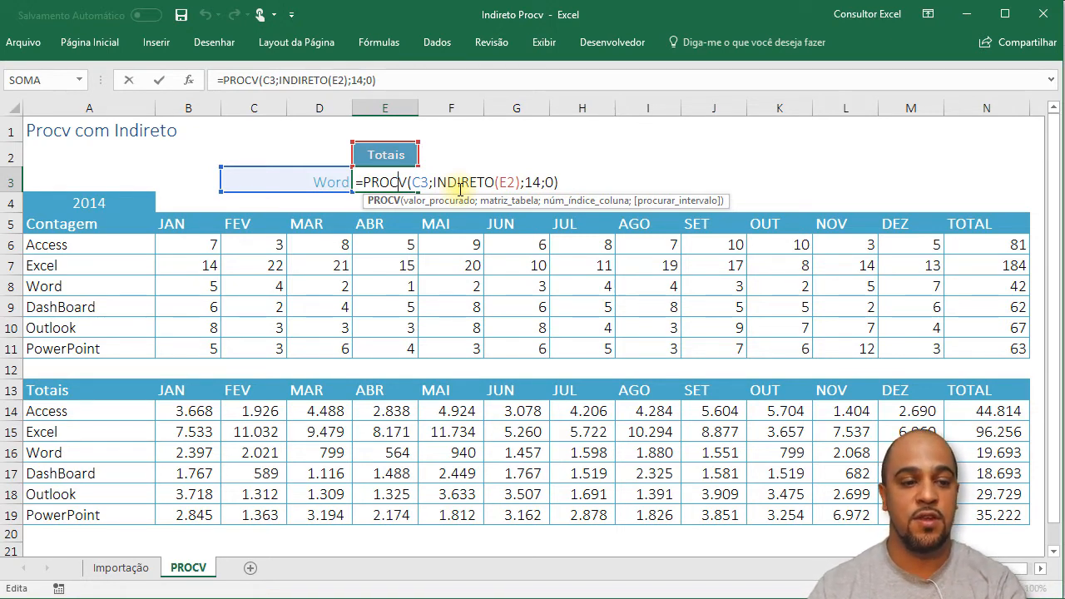
{"action": "key", "text": "Return"}
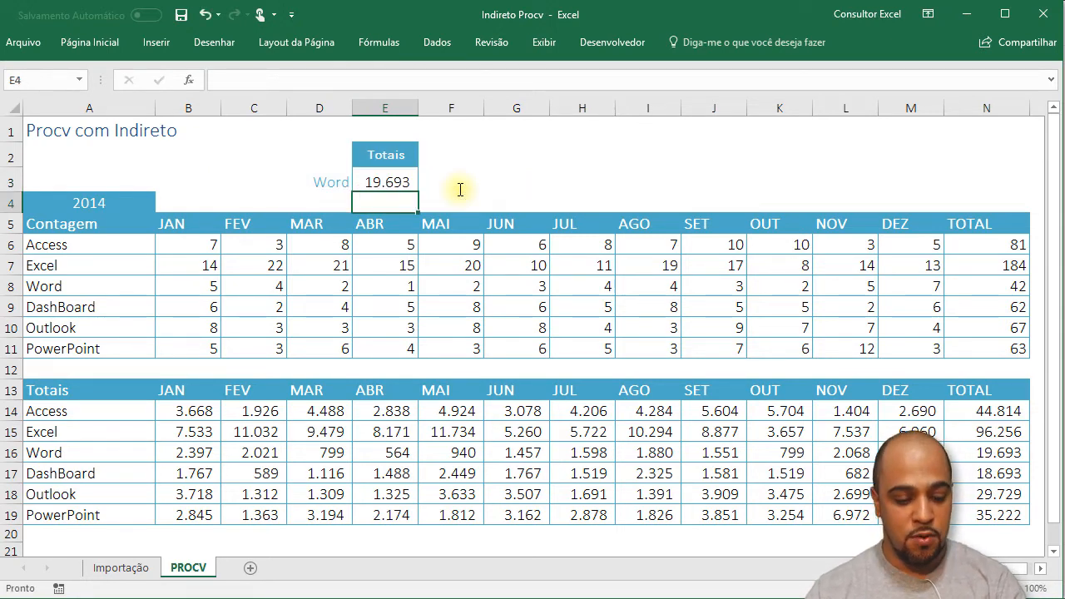
Save the Indireto Procv workbook and close it.
{"action": "left_click", "coordinate": [185, 17]}
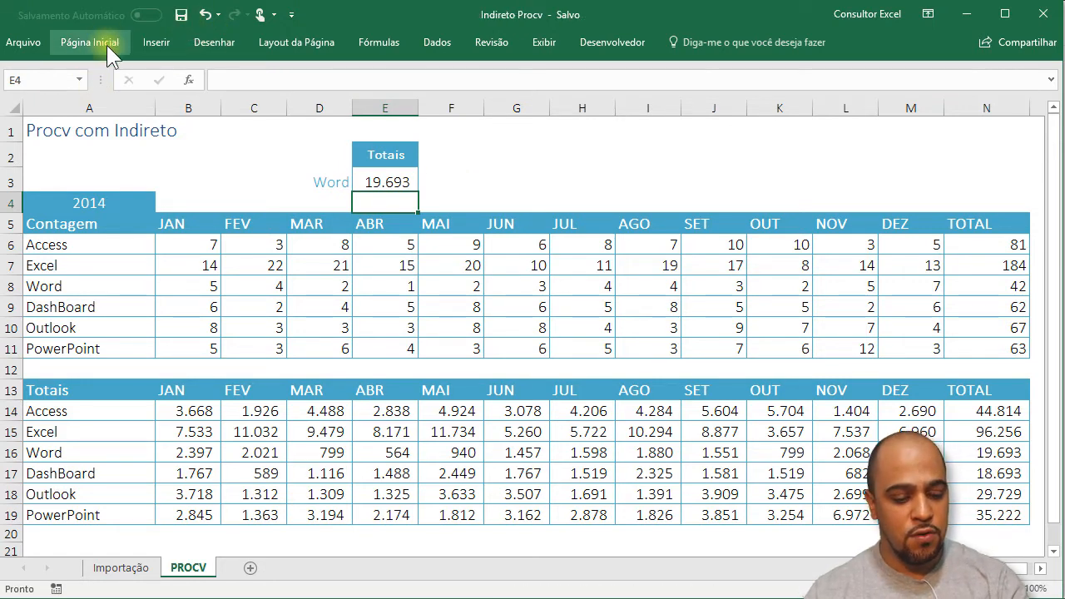
{"action": "key", "text": "ctrl+w"}
Open the Indireto Consulta workbook and check its Importação sheet before returning to ÍNDICE E CORRESP.
{"action": "left_click", "coordinate": [30, 43]}
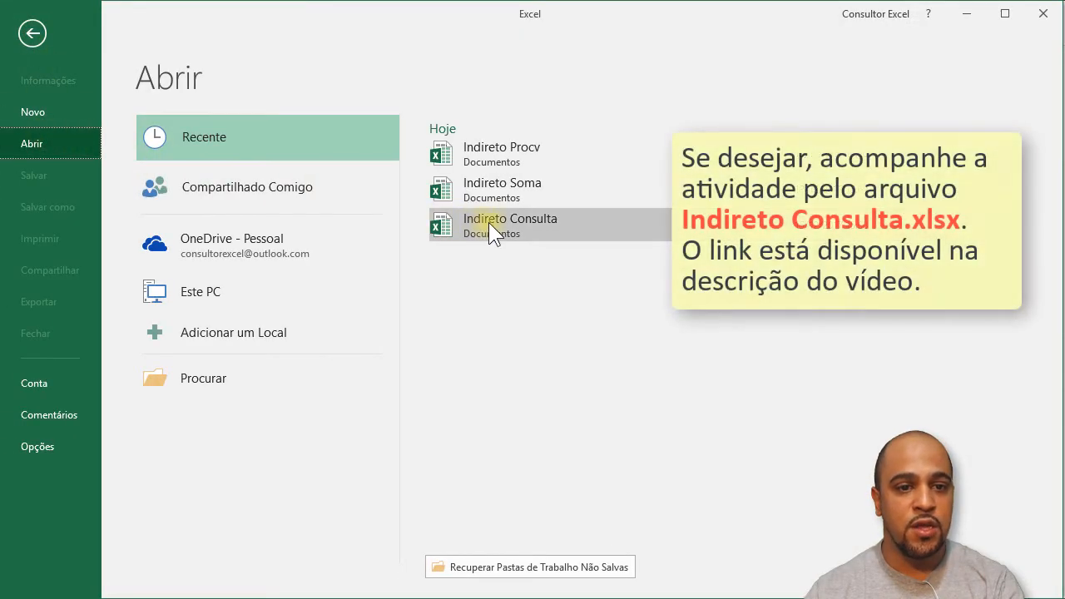
{"action": "left_click", "coordinate": [500, 222]}
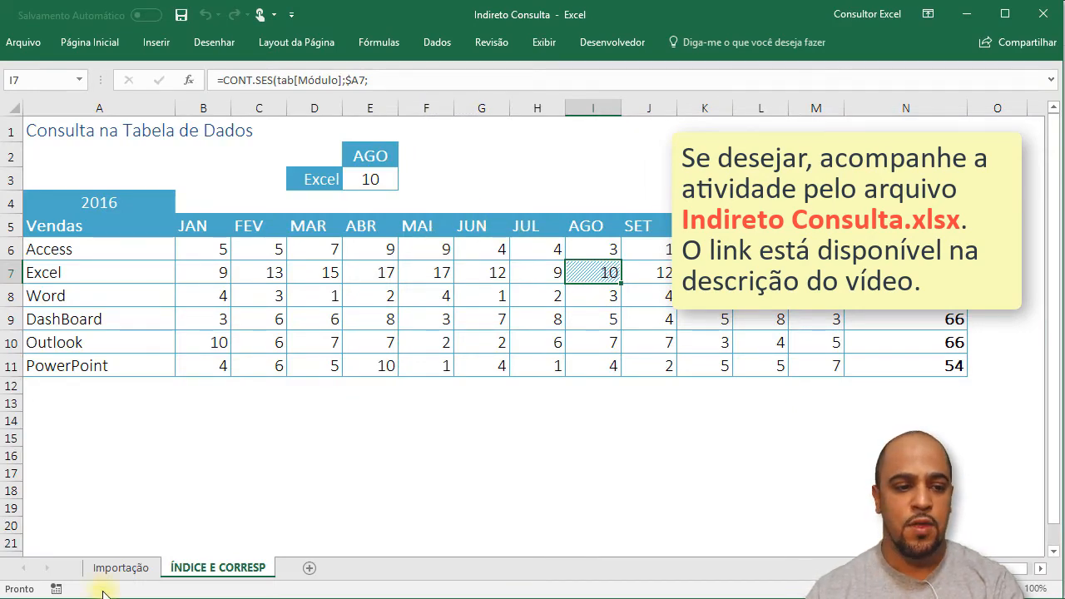
{"action": "left_click", "coordinate": [115, 569]}
{"action": "left_click", "coordinate": [217, 567]}
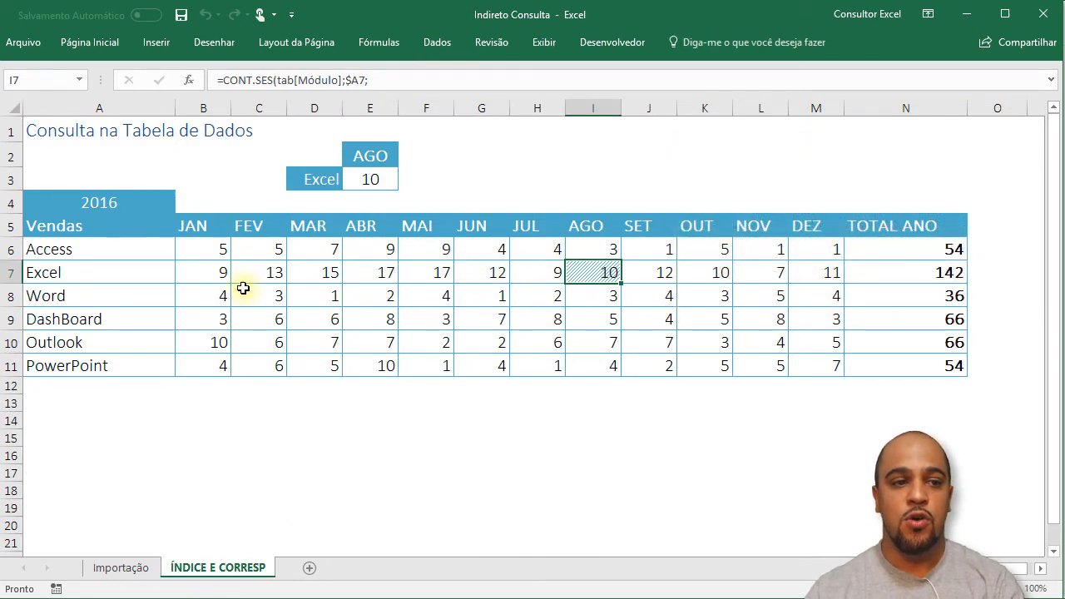
Examine the module names in A6:A11, the month headings in row 5, the Excel row's values and the formula in E3.
{"action": "left_click", "coordinate": [125, 257]}
{"action": "left_click_drag", "start_coordinate": [126, 256], "coordinate": [116, 366]}
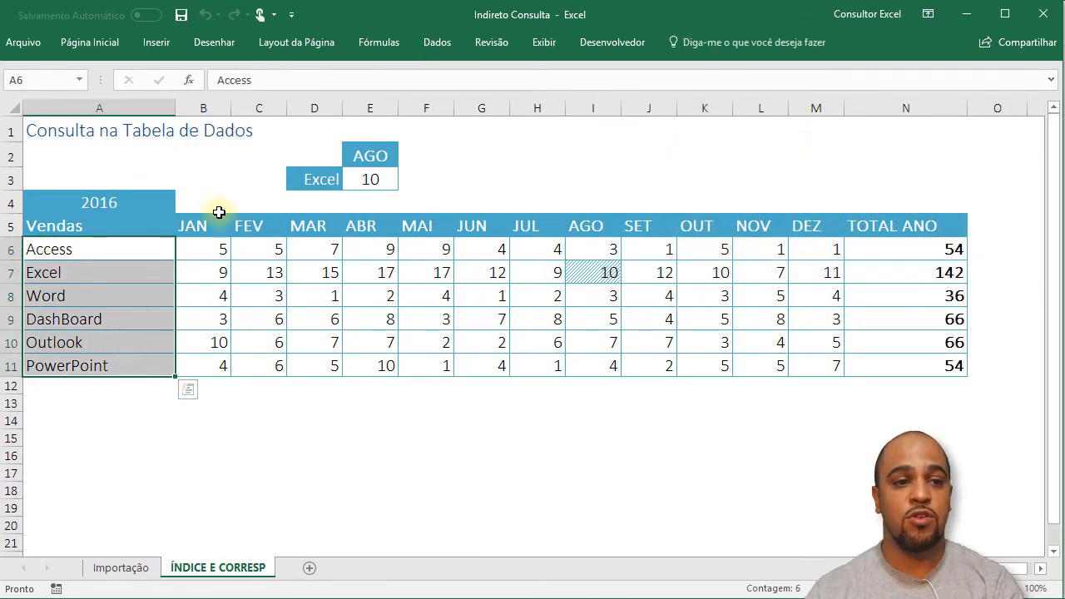
{"action": "left_click_drag", "start_coordinate": [209, 219], "coordinate": [773, 226]}
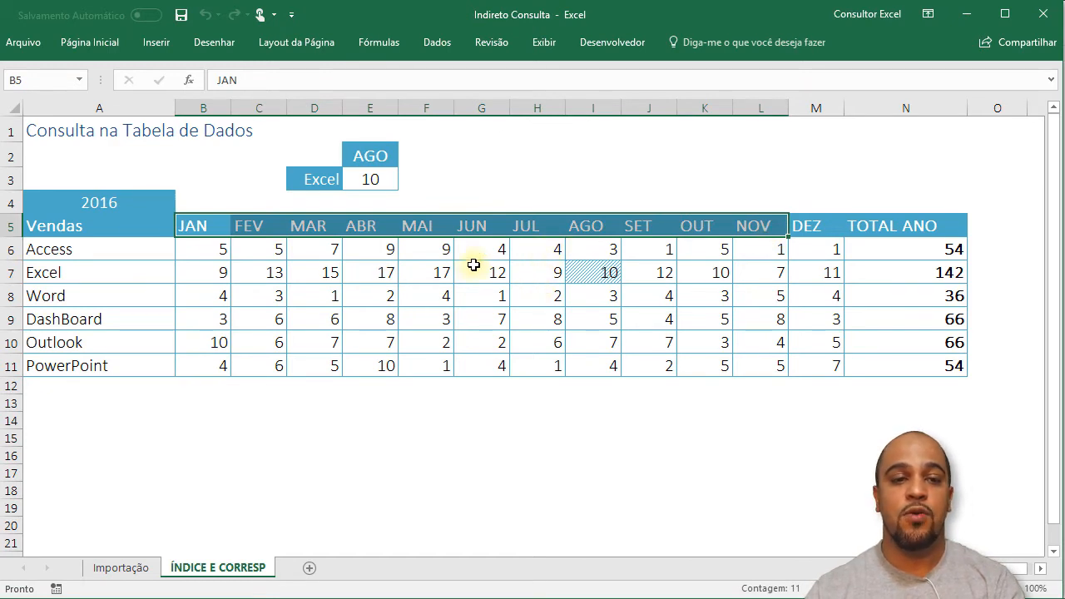
{"action": "left_click", "coordinate": [206, 274]}
{"action": "left_click", "coordinate": [422, 274]}
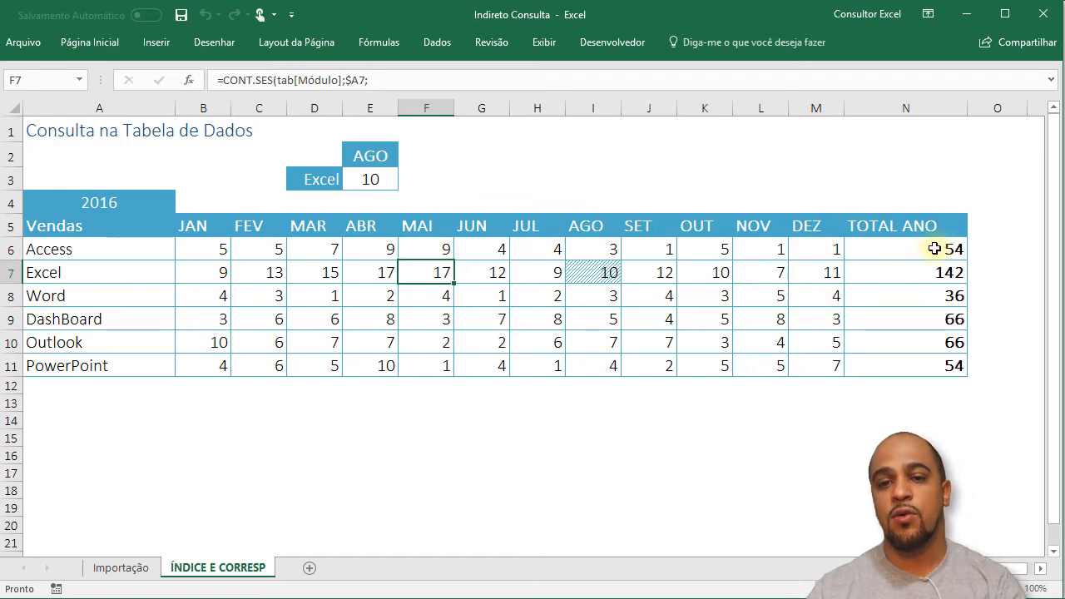
{"action": "left_click", "coordinate": [370, 180]}
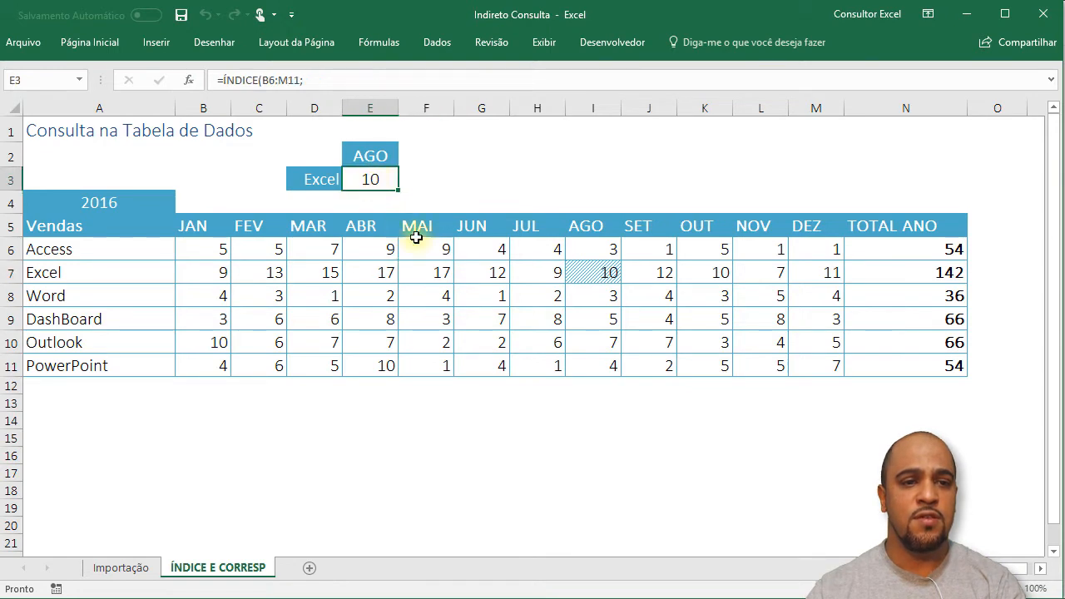
{"action": "double_click", "coordinate": [375, 178]}
{"action": "left_click_drag", "start_coordinate": [466, 228], "coordinate": [310, 188]}
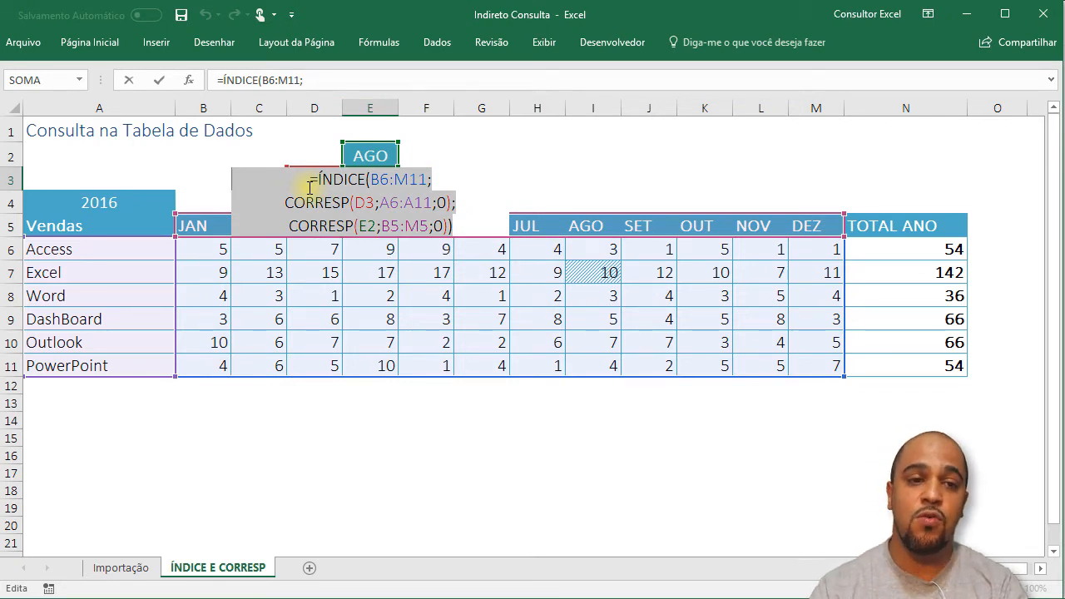
{"action": "key", "text": "ctrl+x"}
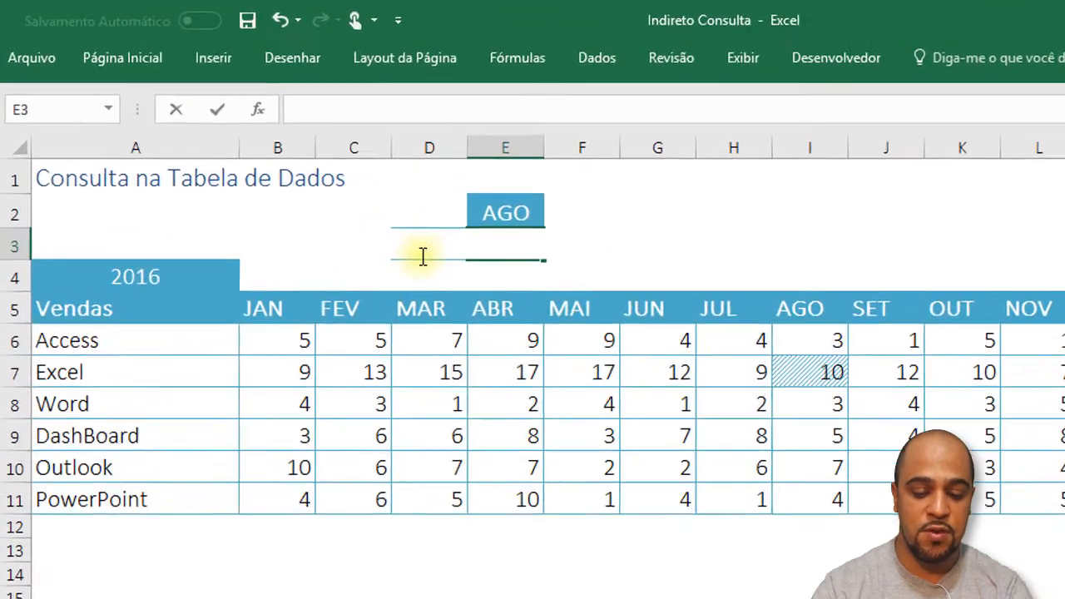
{"action": "type", "text": "=Í"}
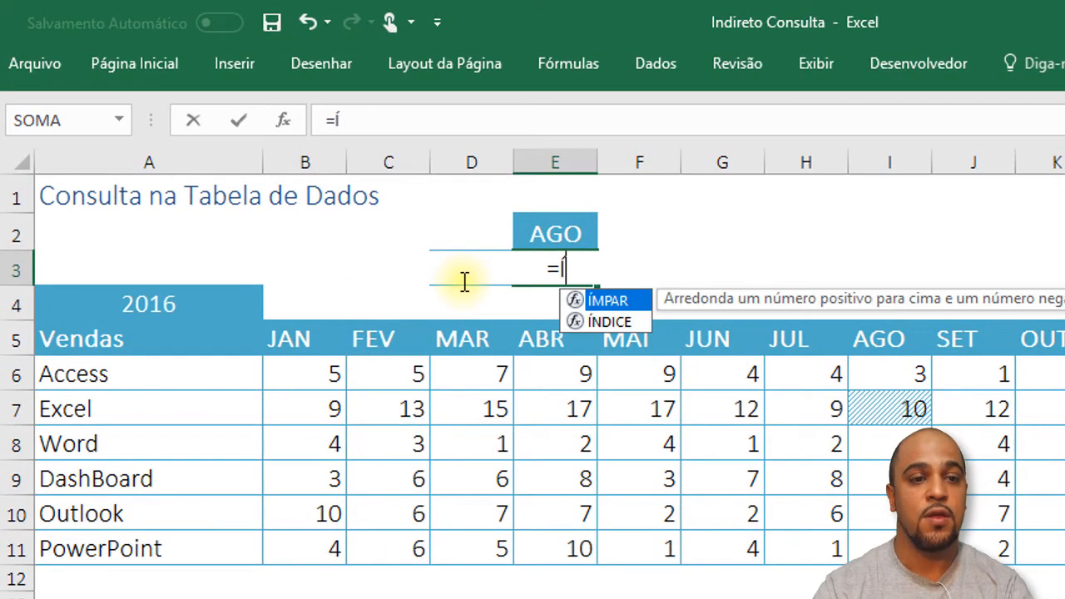
{"action": "key", "text": "Down"}
{"action": "key", "text": "Tab"}
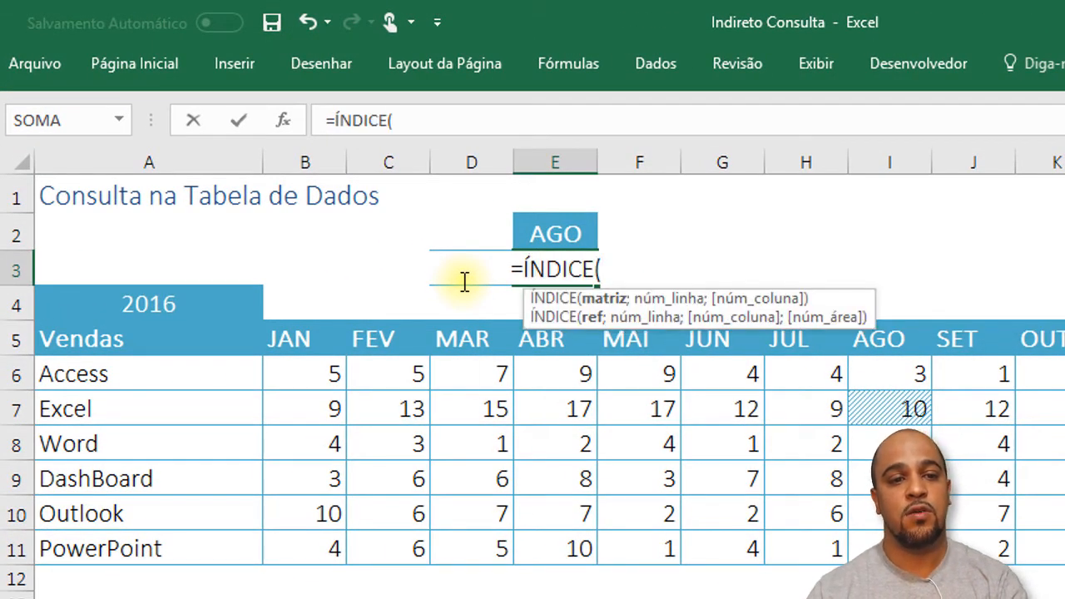
{"action": "left_click_drag", "start_coordinate": [306, 376], "coordinate": [1064, 549]}
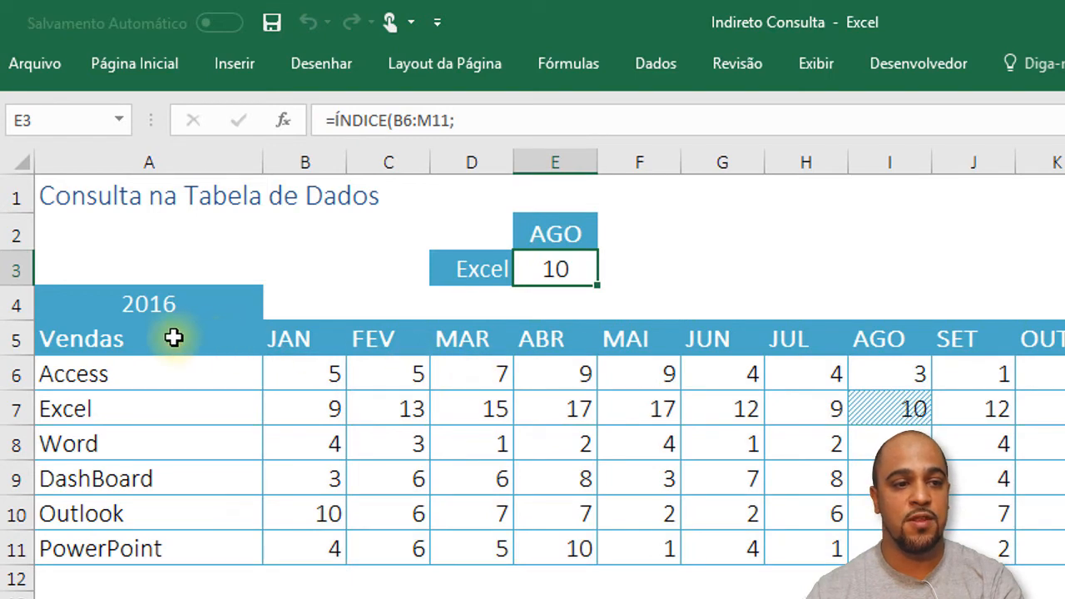
Create named ranges from the Vendas table's top row and left column, including the headings, and check the list of names.
{"action": "left_click_drag", "start_coordinate": [155, 337], "coordinate": [1060, 548]}
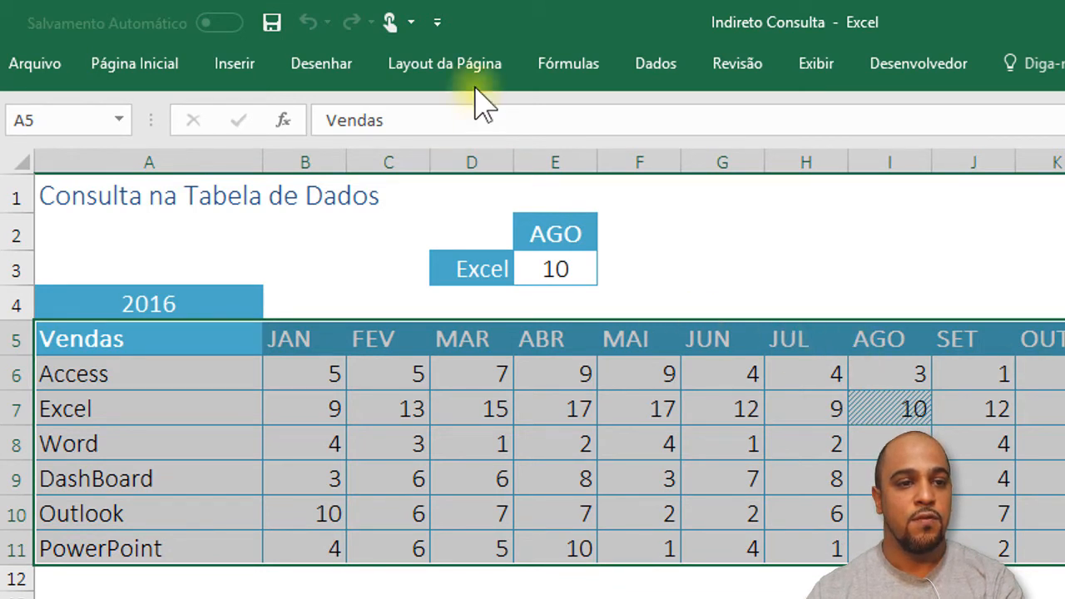
{"action": "left_click", "coordinate": [567, 66]}
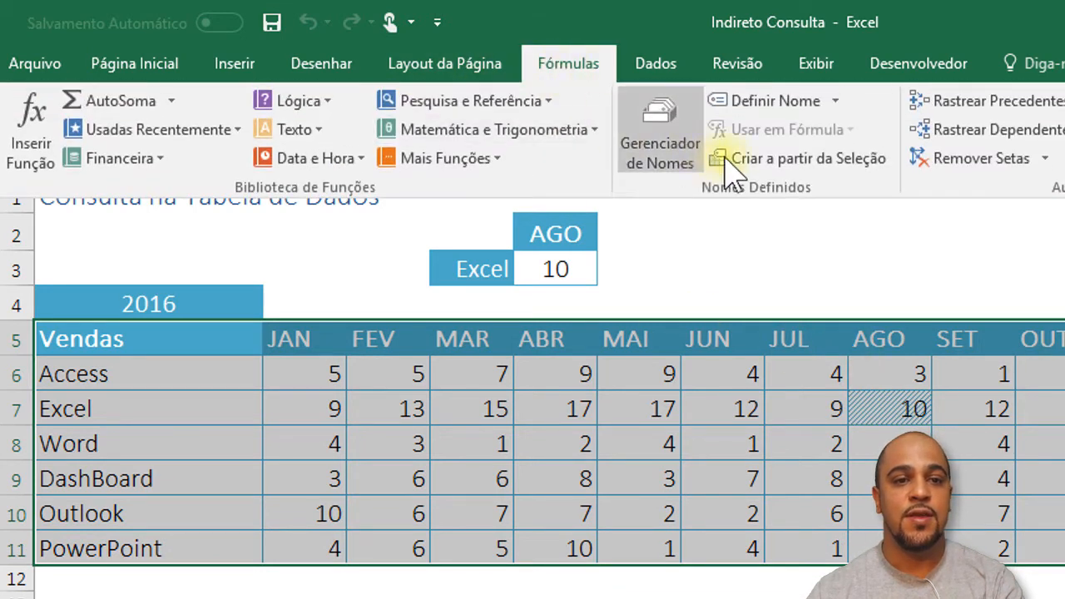
{"action": "left_click", "coordinate": [796, 171]}
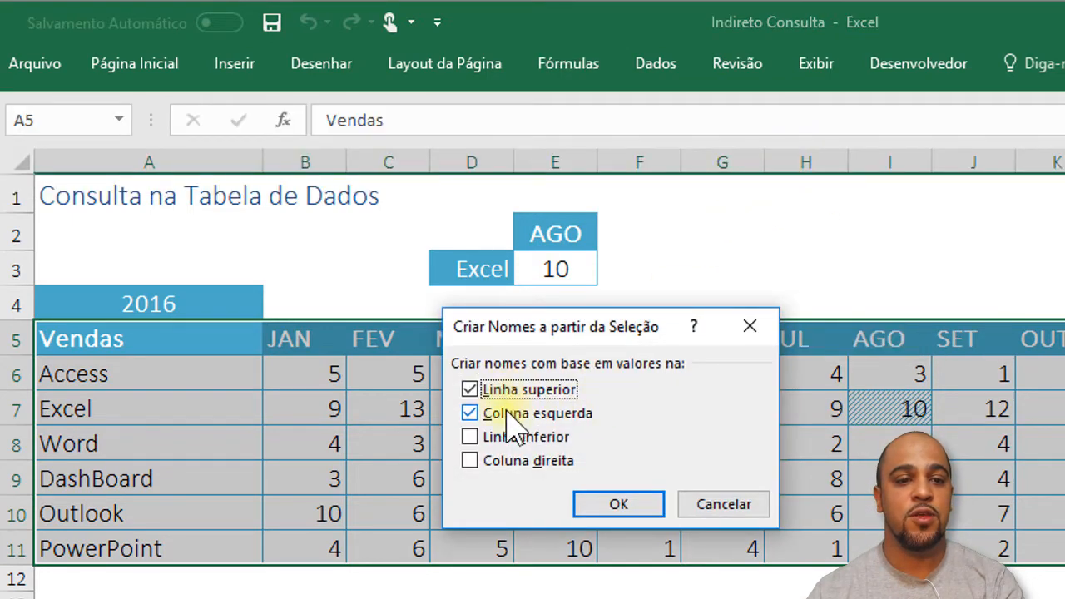
{"action": "left_click", "coordinate": [622, 506]}
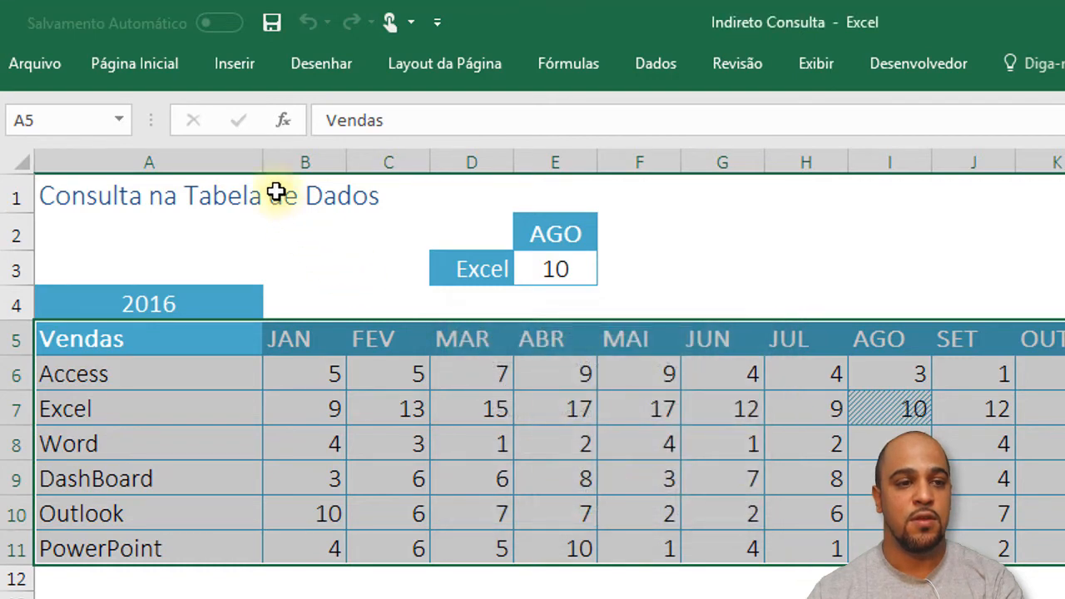
{"action": "left_click", "coordinate": [120, 122]}
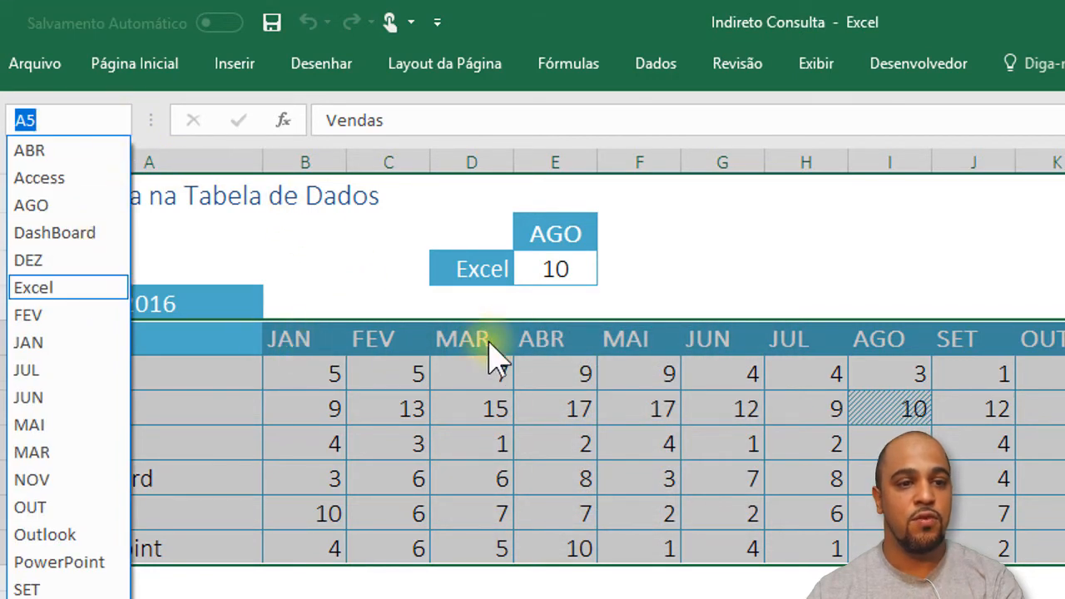
{"action": "left_click", "coordinate": [549, 272]}
Clear E3 and start an ÍNDICE formula there with the named range Vendas as its matrix, continuing on a new line.
{"action": "left_click", "coordinate": [552, 269]}
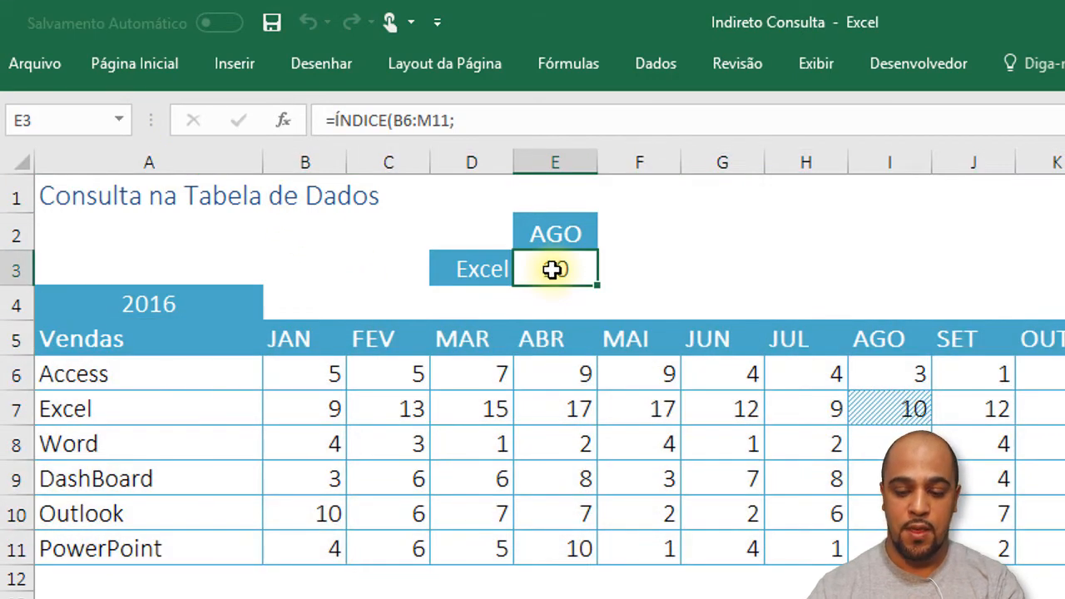
{"action": "key", "text": "Delete"}
{"action": "type", "text": "=ÍN"}
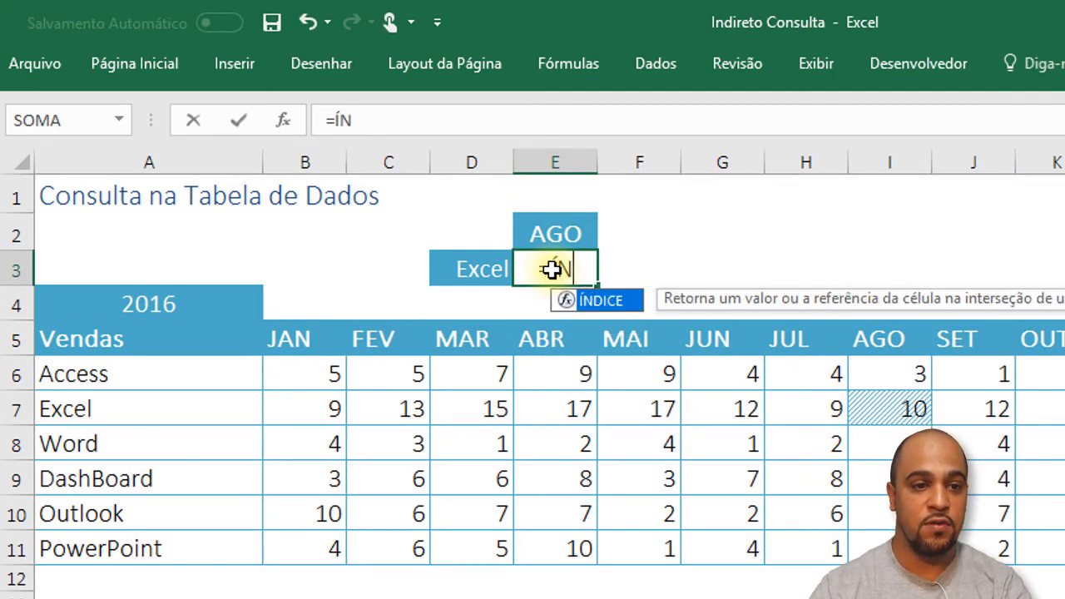
{"action": "key", "text": "Tab"}
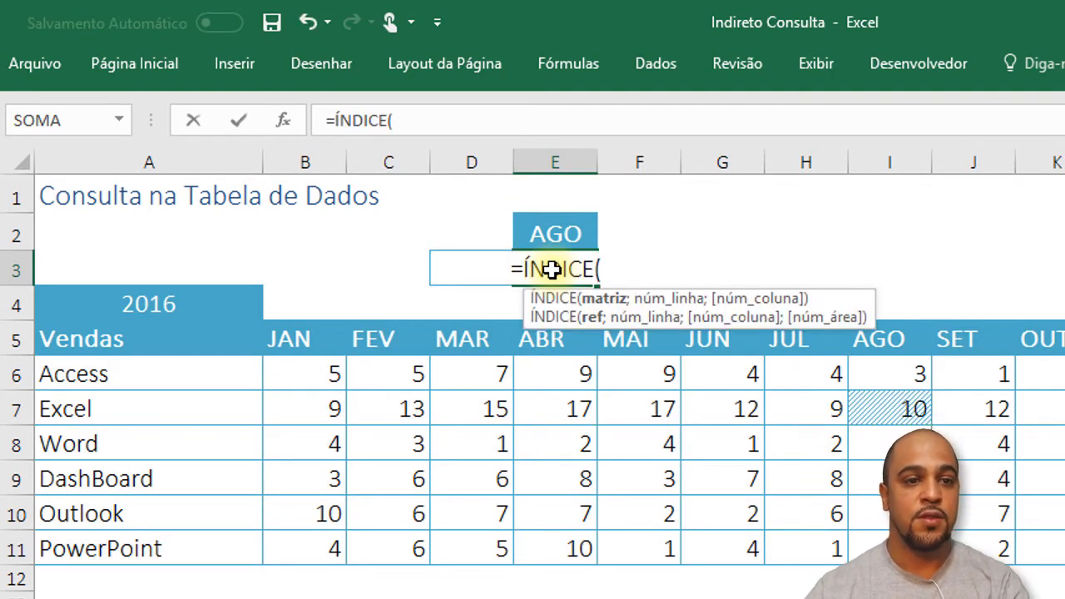
{"action": "left_click_drag", "start_coordinate": [323, 369], "coordinate": [1063, 551]}
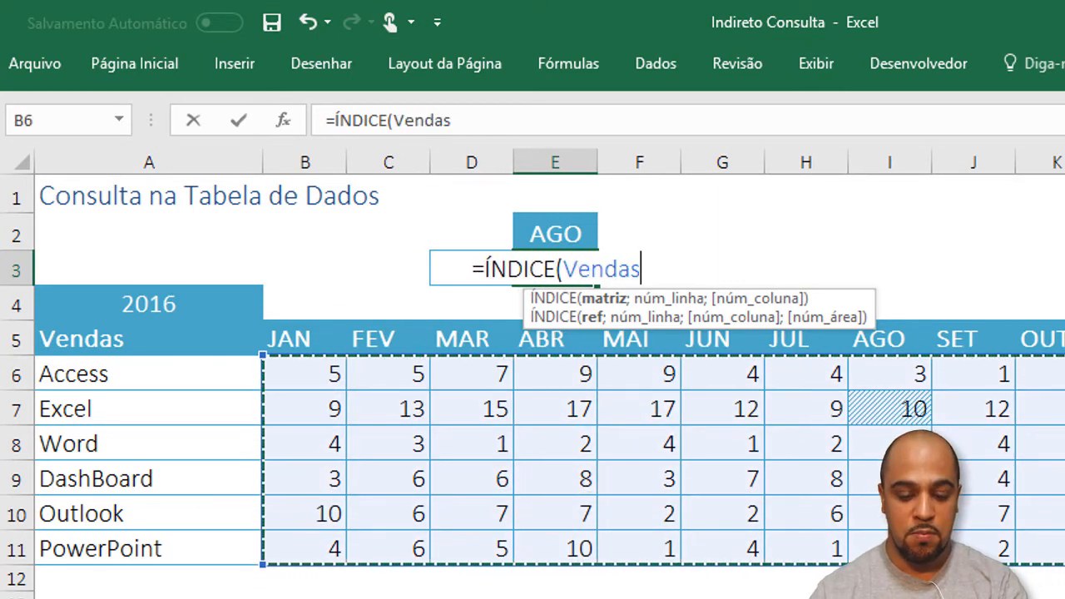
{"action": "type", "text": ";"}
{"action": "key", "text": "alt+Return"}
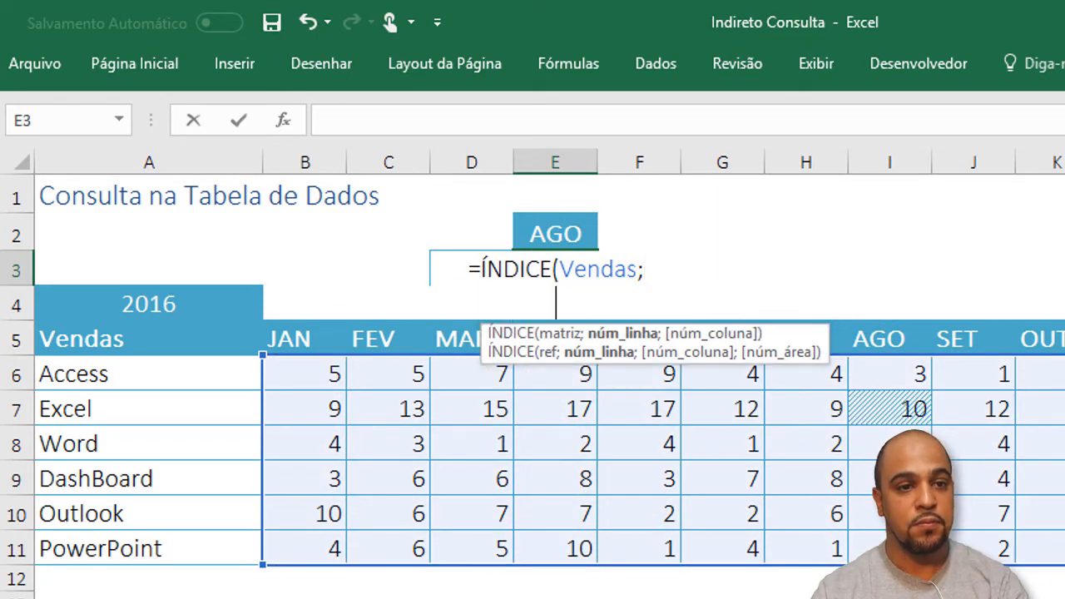
Add CORRESP as the row-number argument of the ÍNDICE formula, with D3 as its lookup value.
{"action": "type", "text": "O"}
{"action": "key", "text": "BackSpace"}
{"action": "type", "text": "C"}
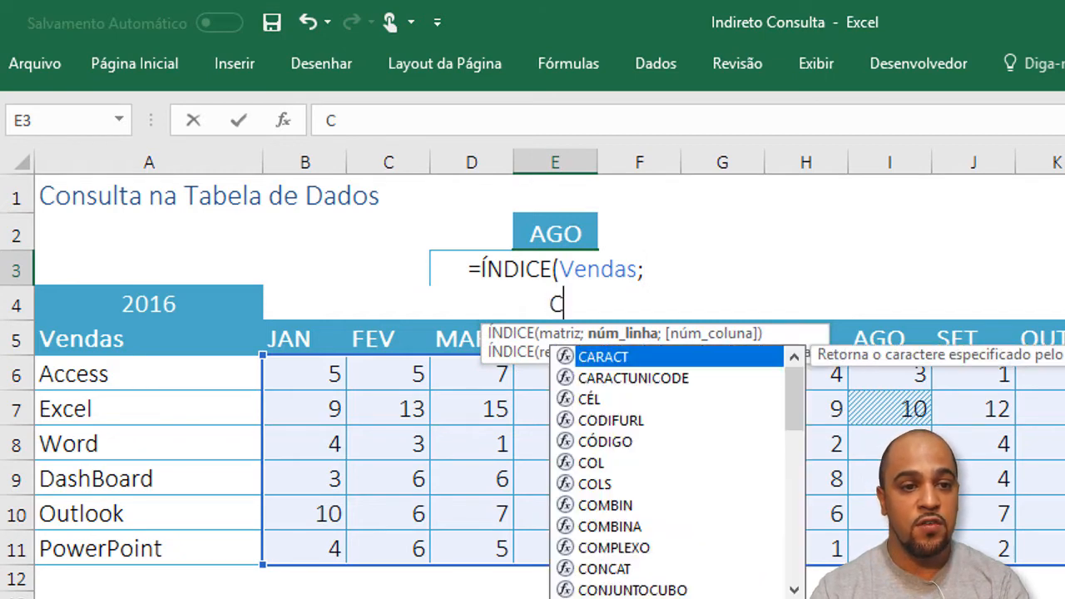
{"action": "type", "text": "ORR"}
{"action": "key", "text": "Down"}
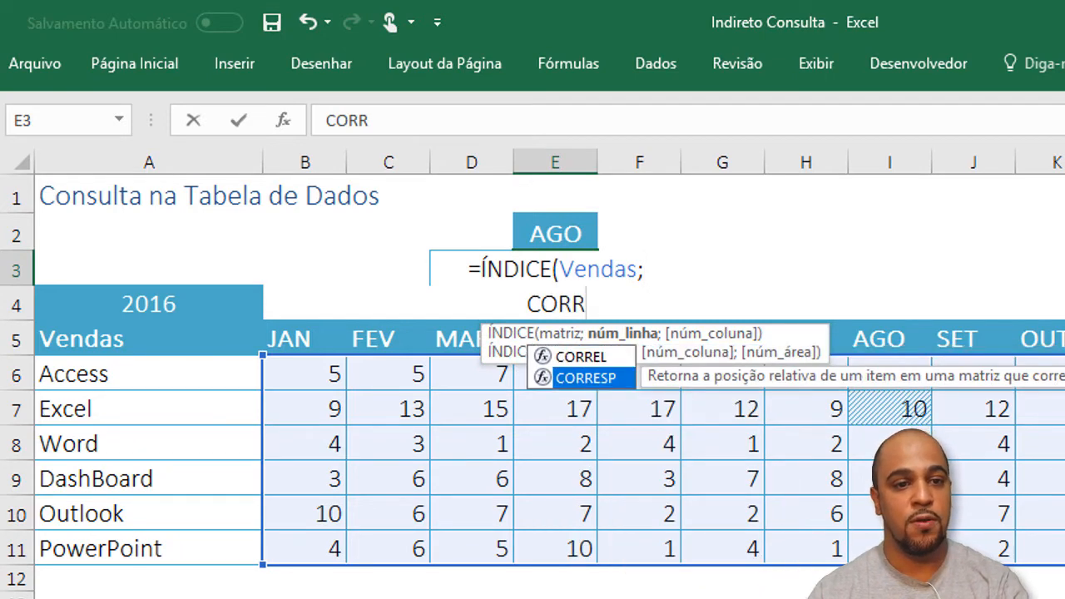
{"action": "key", "text": "Tab"}
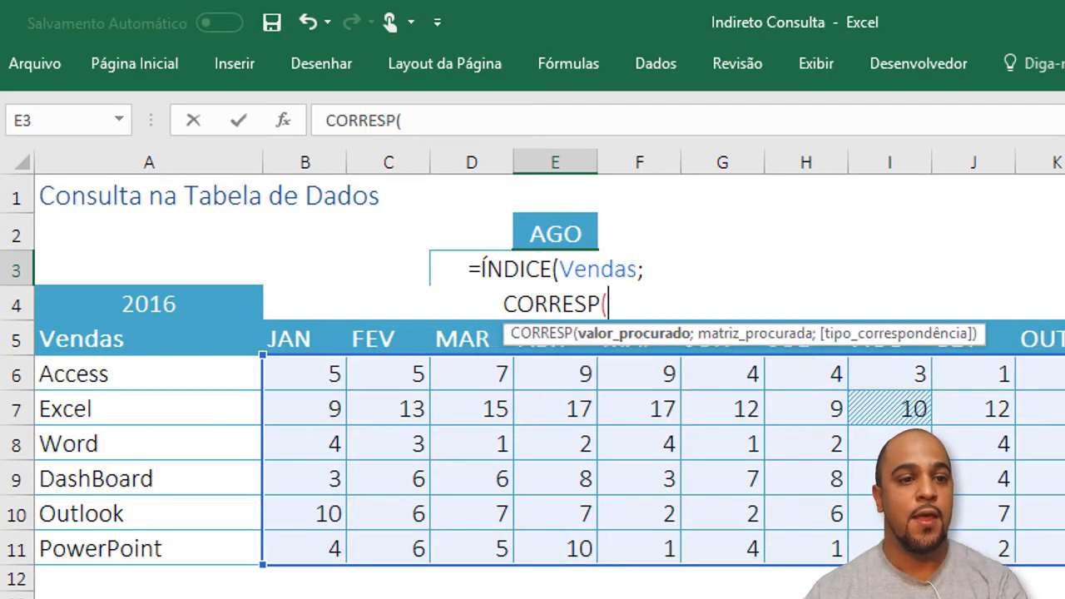
{"action": "left_click", "coordinate": [464, 239]}
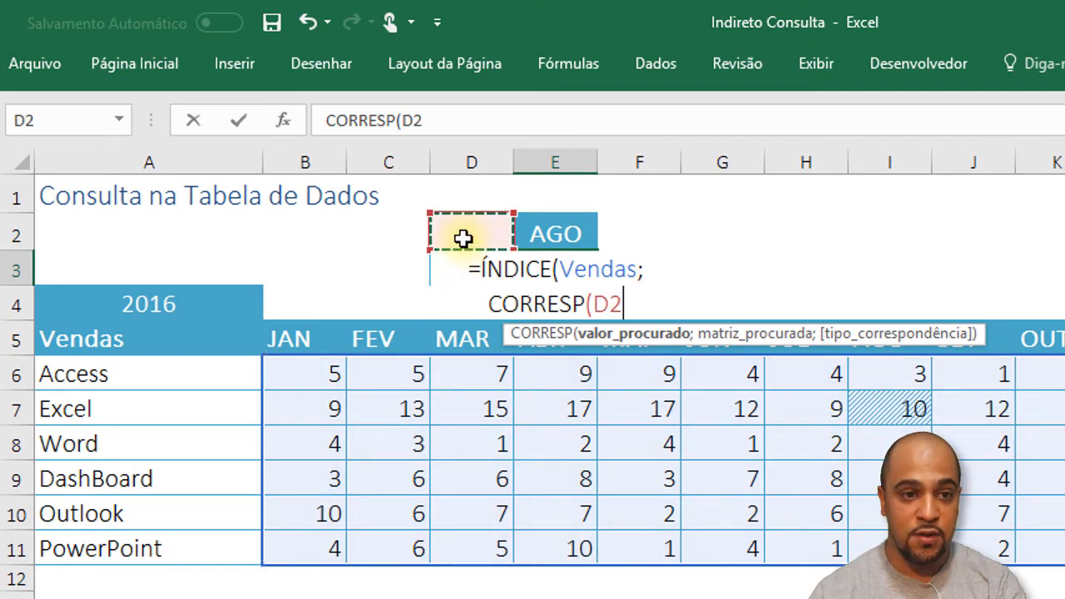
{"action": "key", "text": "Down"}
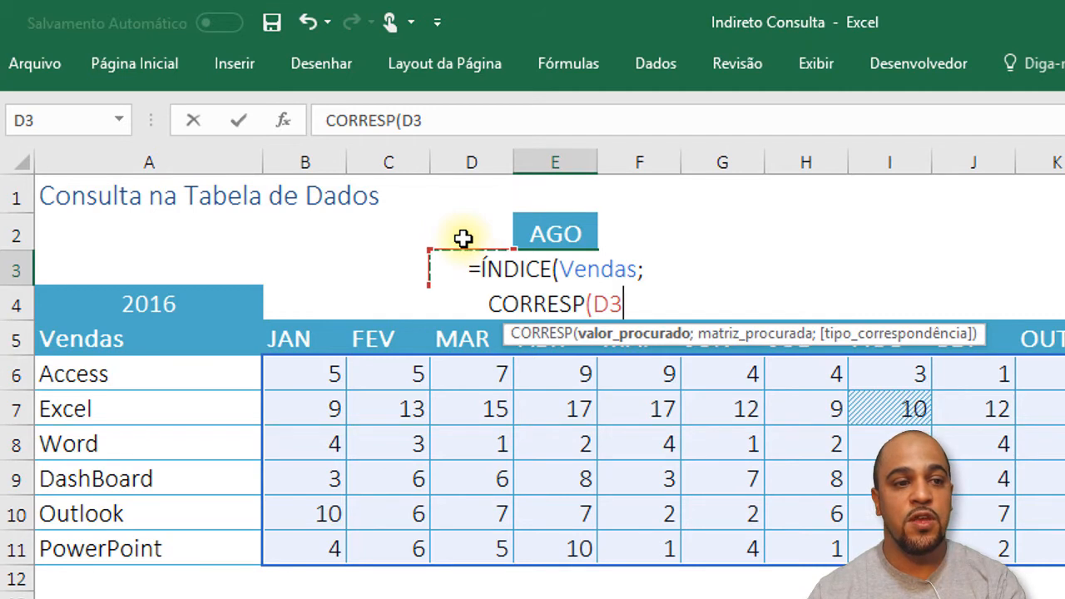
{"action": "type", "text": ";"}
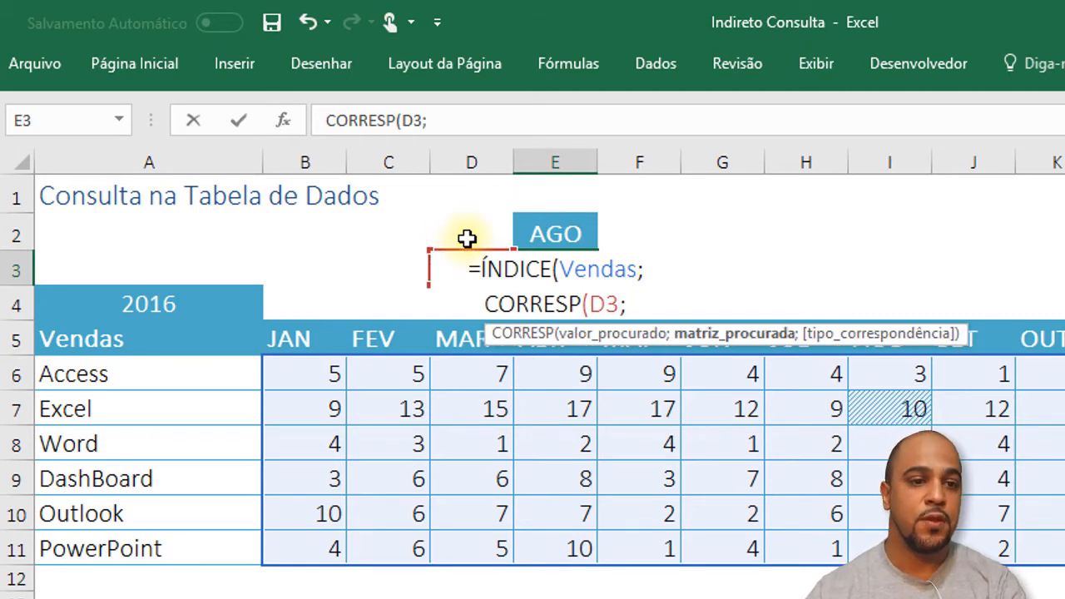
Complete the row CORRESP with the lookup range A6:A11 and exact match 0, followed by a new line in the formula.
{"action": "left_click", "coordinate": [158, 382]}
{"action": "left_click_drag", "start_coordinate": [165, 408], "coordinate": [167, 542]}
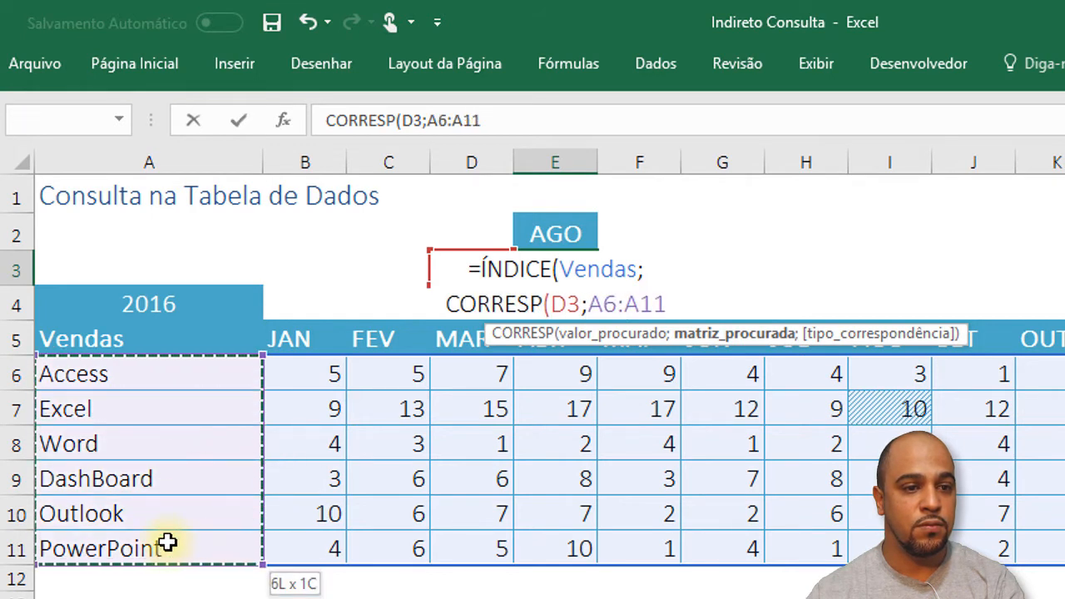
{"action": "type", "text": ";0"}
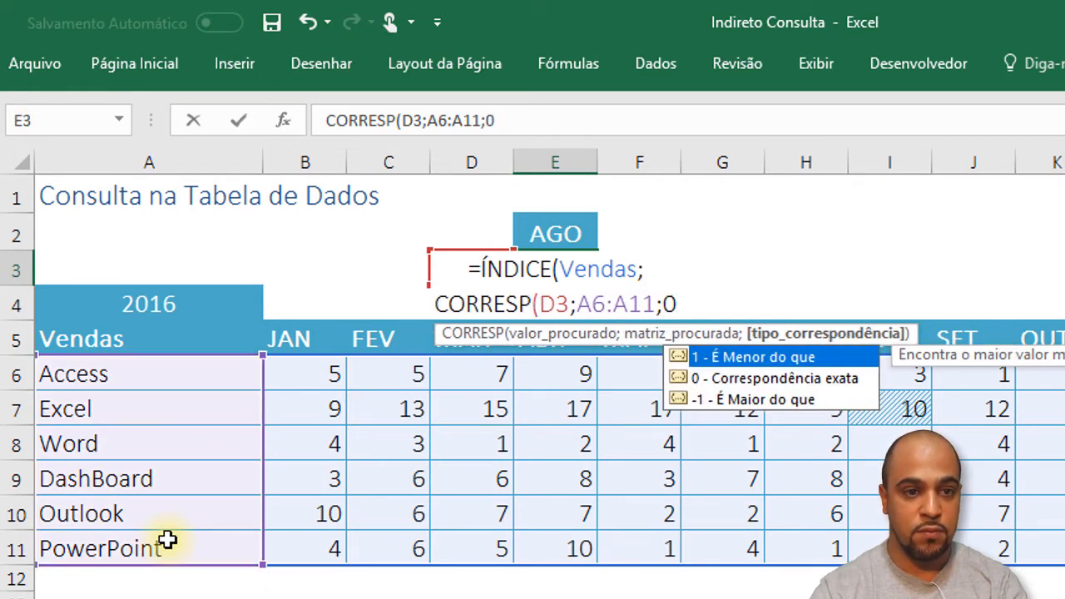
{"action": "type", "text": ")"}
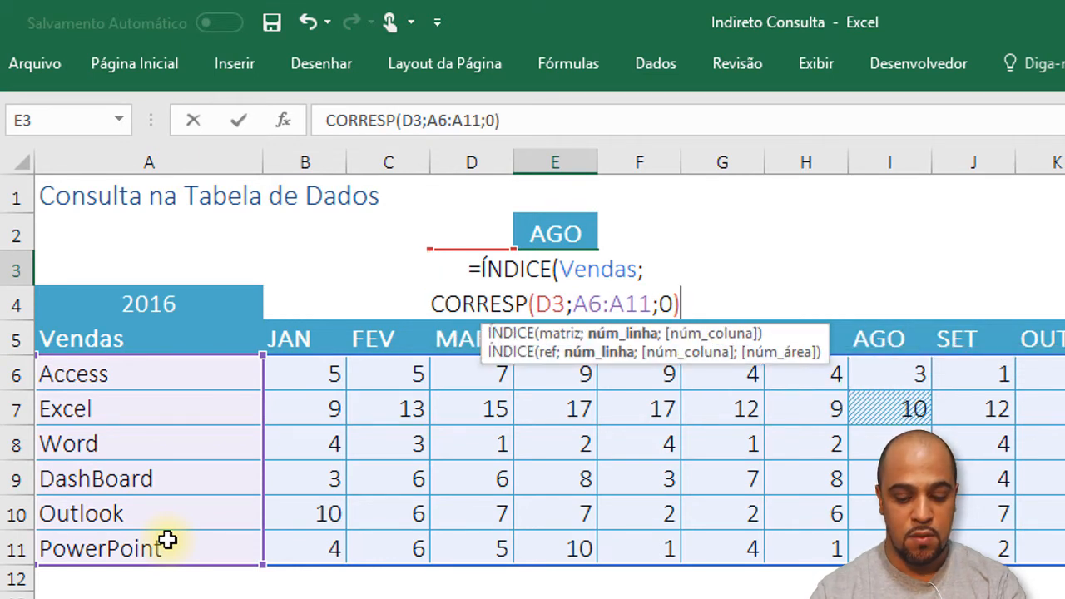
{"action": "type", "text": ";"}
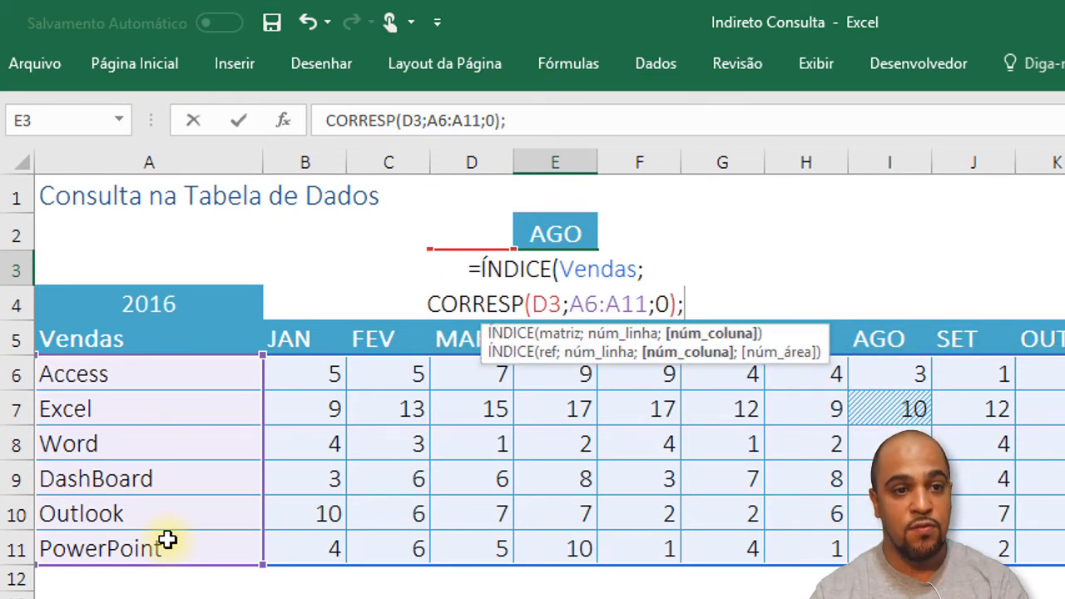
{"action": "key", "text": "alt+Return"}
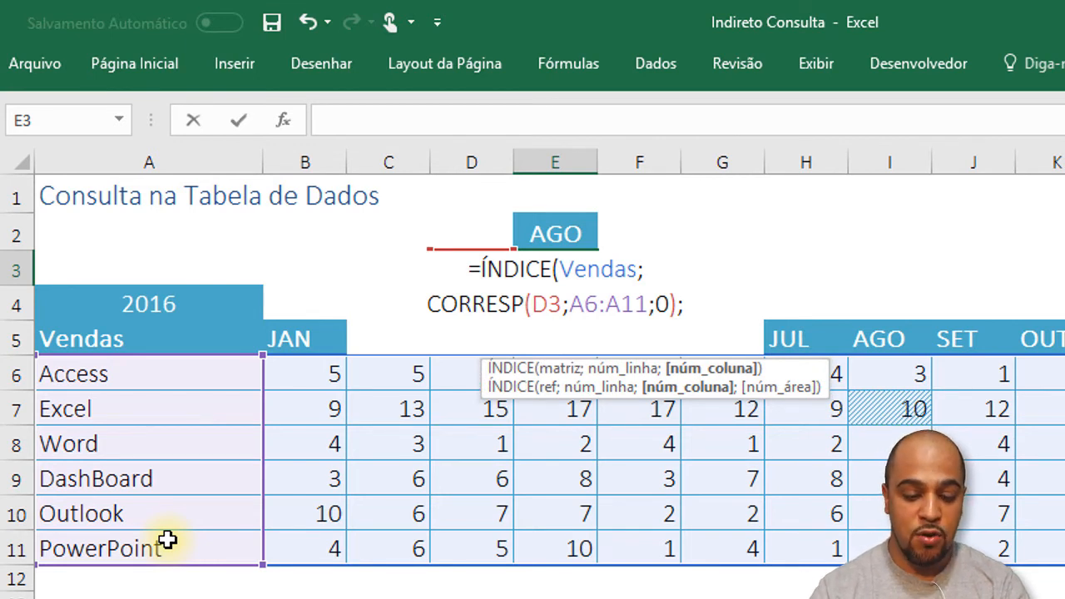
Complete the ÍNDICE formula in E3 with a column-number CORRESP using lookup value E2, range B5:M5 and exact match 0, and review it.
{"action": "type", "text": "COR"}
{"action": "key", "text": "Down"}
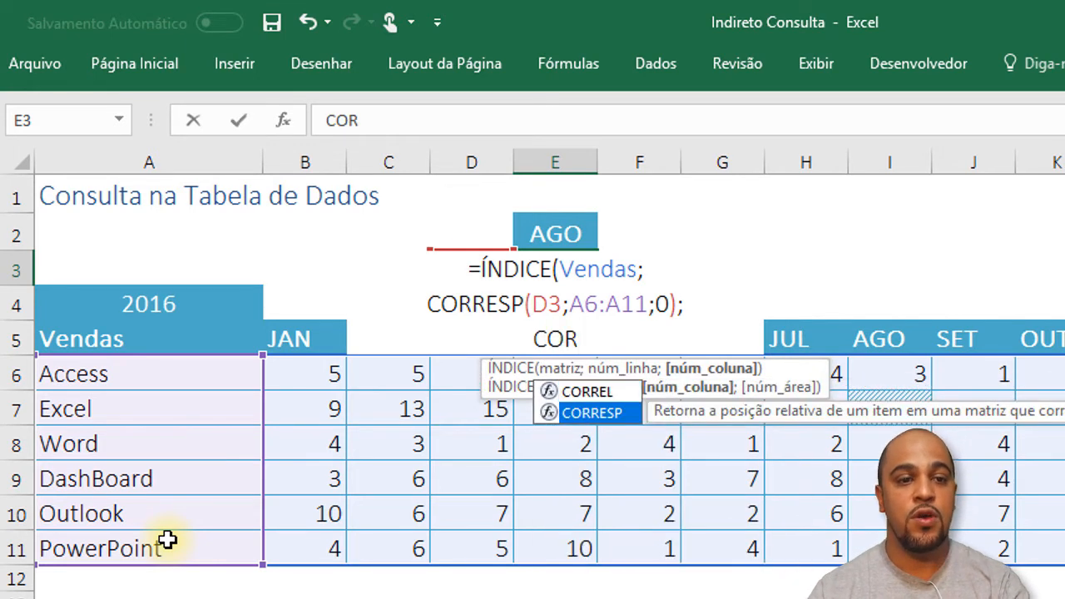
{"action": "key", "text": "Tab"}
{"action": "left_click", "coordinate": [556, 235]}
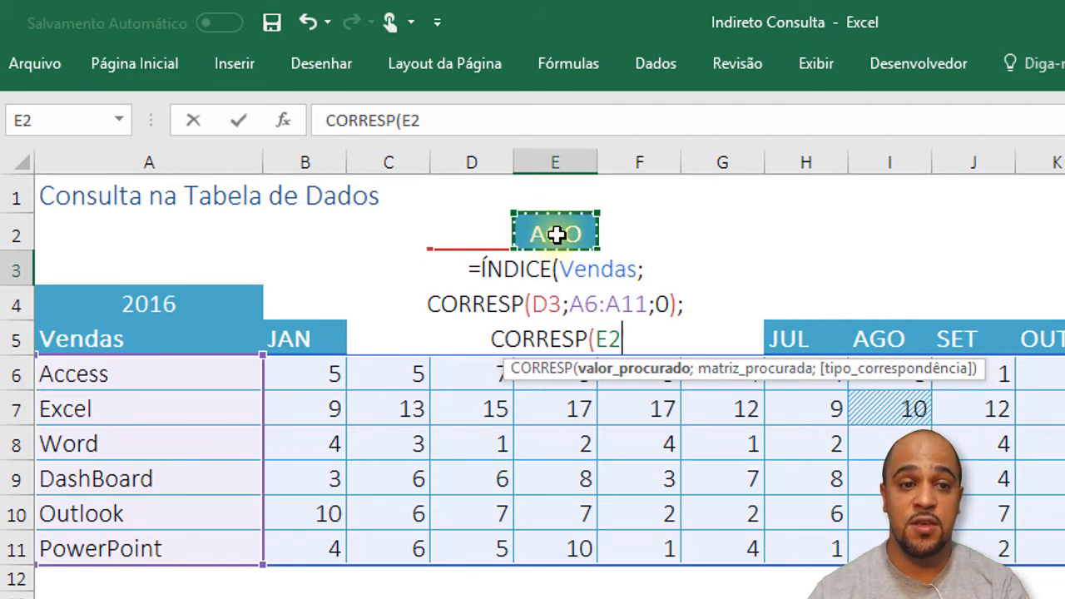
{"action": "type", "text": ";"}
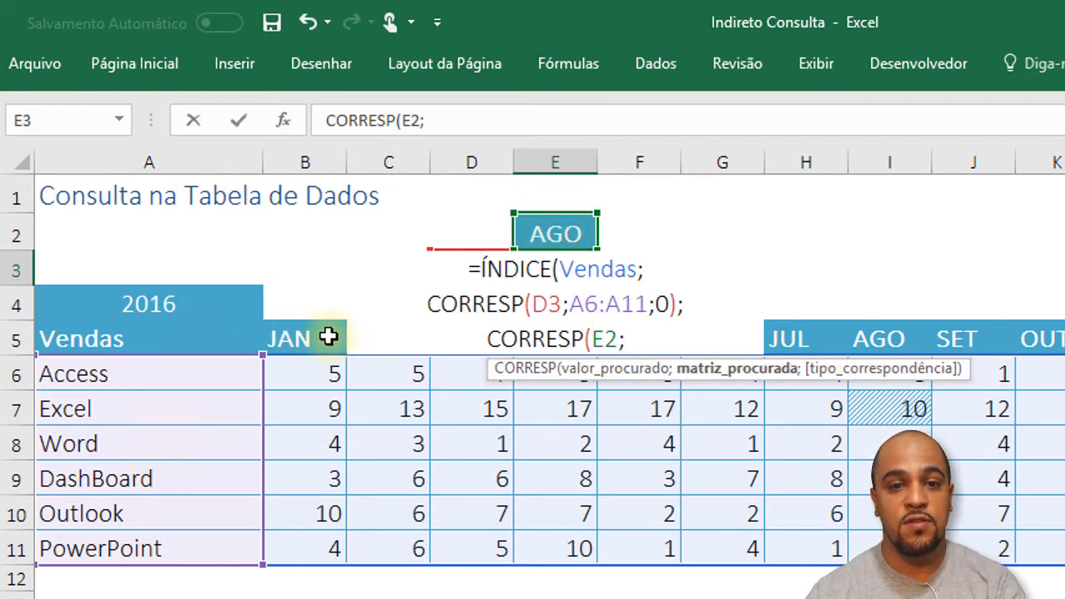
{"action": "left_click_drag", "start_coordinate": [300, 339], "coordinate": [1064, 338]}
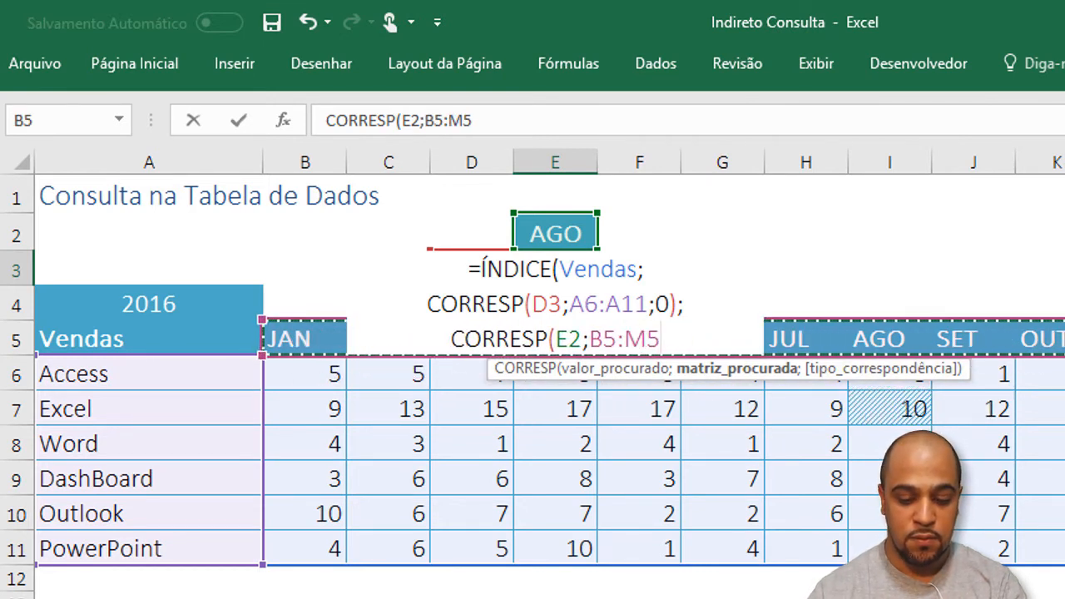
{"action": "type", "text": ";0))"}
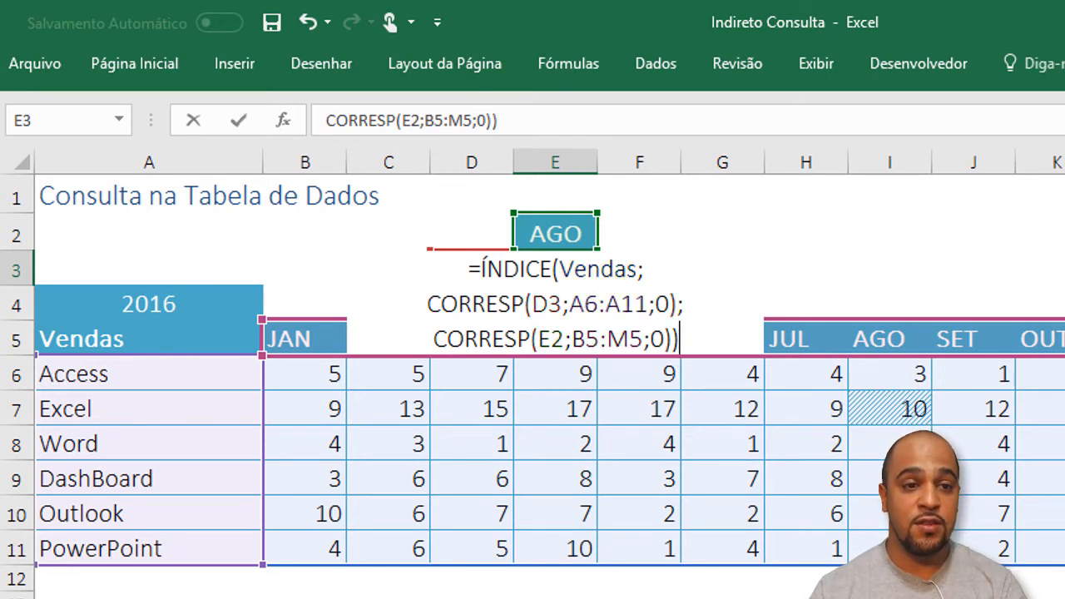
{"action": "key", "text": "ctrl+Return"}
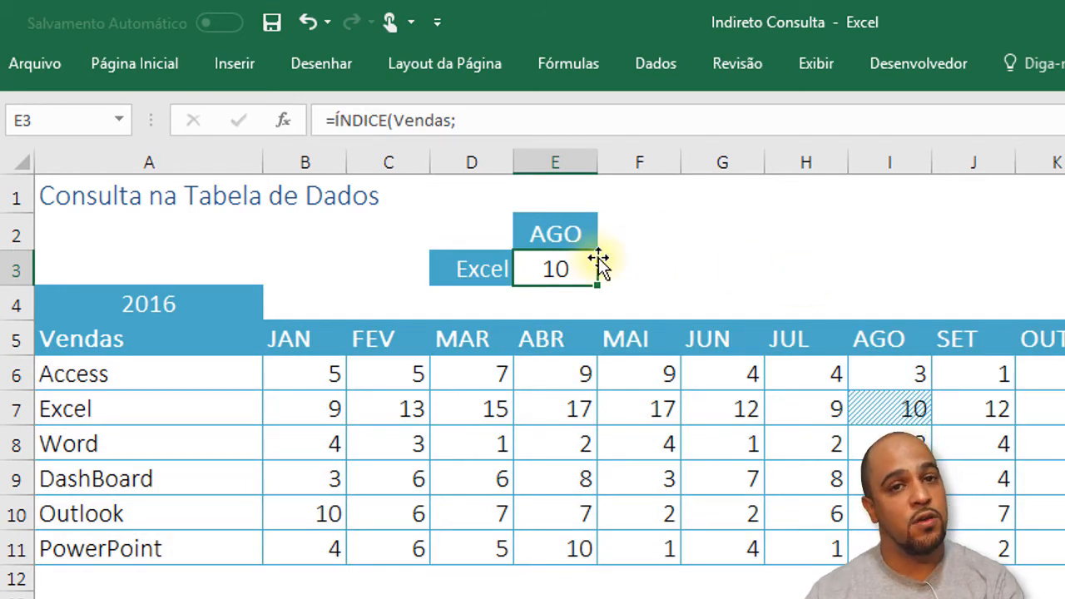
{"action": "double_click", "coordinate": [573, 268]}
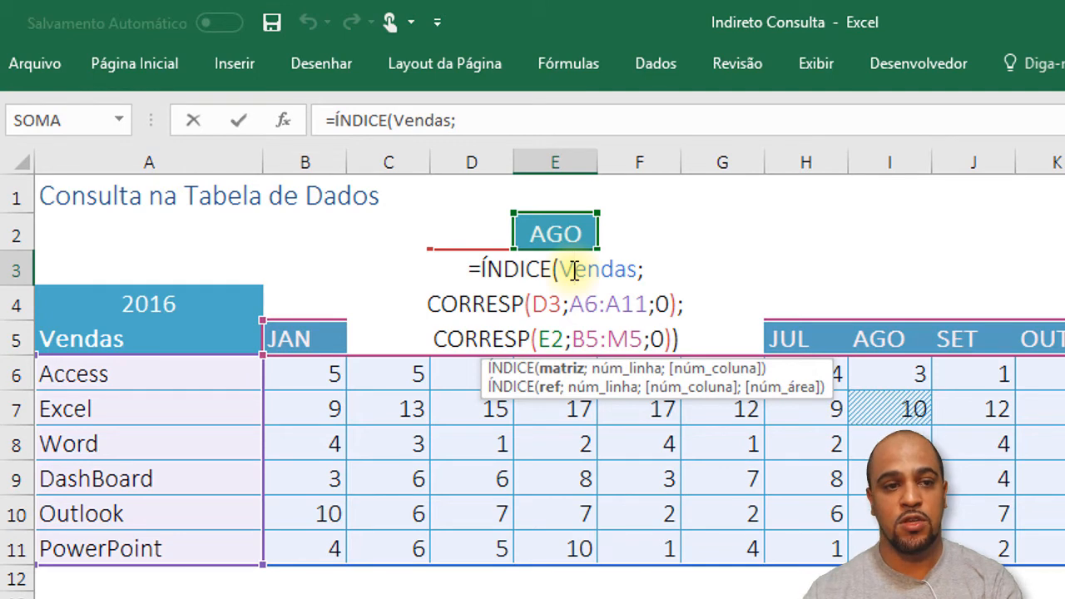
{"action": "key", "text": "Return"}
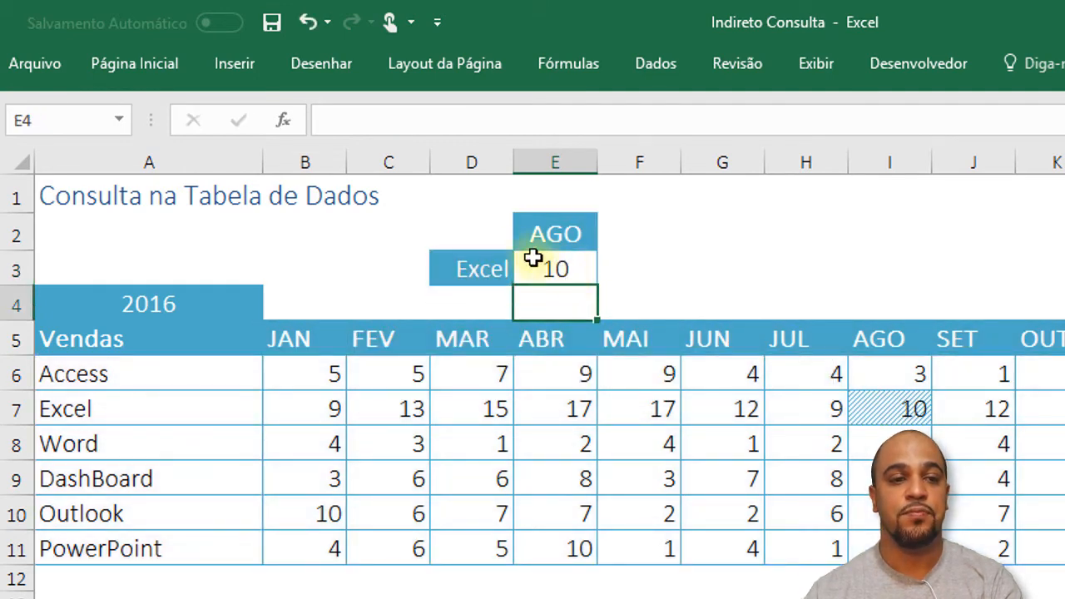
Test the E3 lookup by choosing DashBoard as the product in D3 and JUL as the month in E2.
{"action": "left_click", "coordinate": [488, 264]}
{"action": "left_click", "coordinate": [525, 273]}
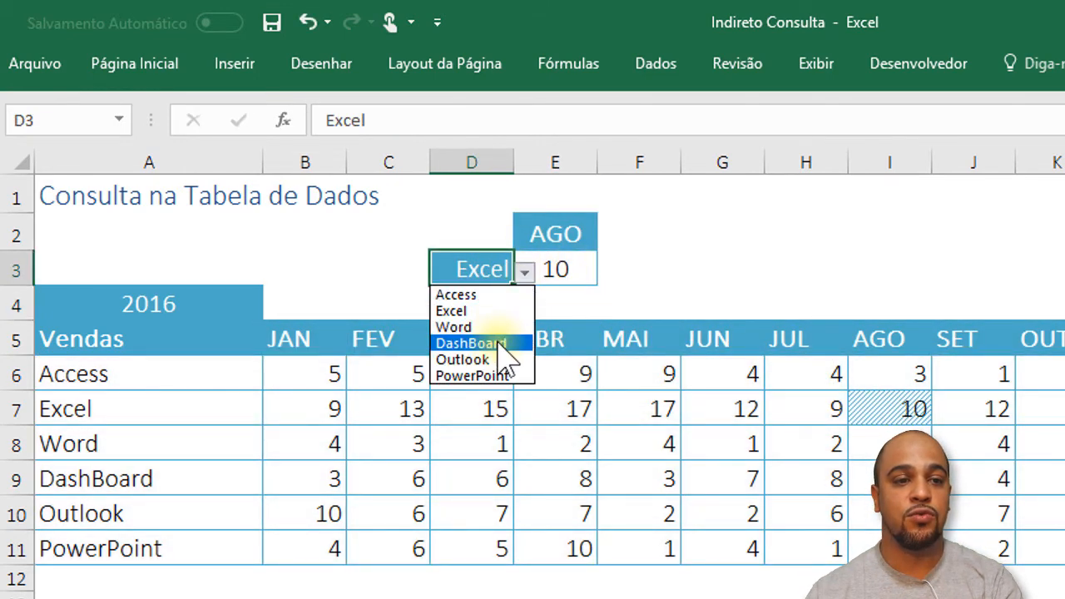
{"action": "left_click", "coordinate": [499, 343]}
{"action": "left_click", "coordinate": [592, 237]}
{"action": "left_click", "coordinate": [606, 239]}
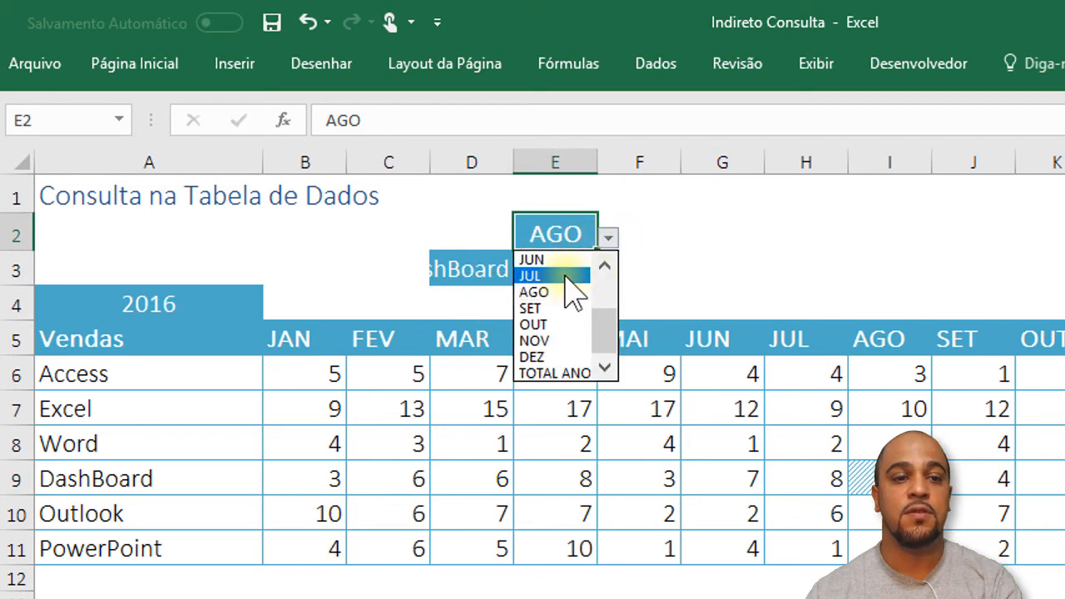
{"action": "left_click", "coordinate": [564, 276]}
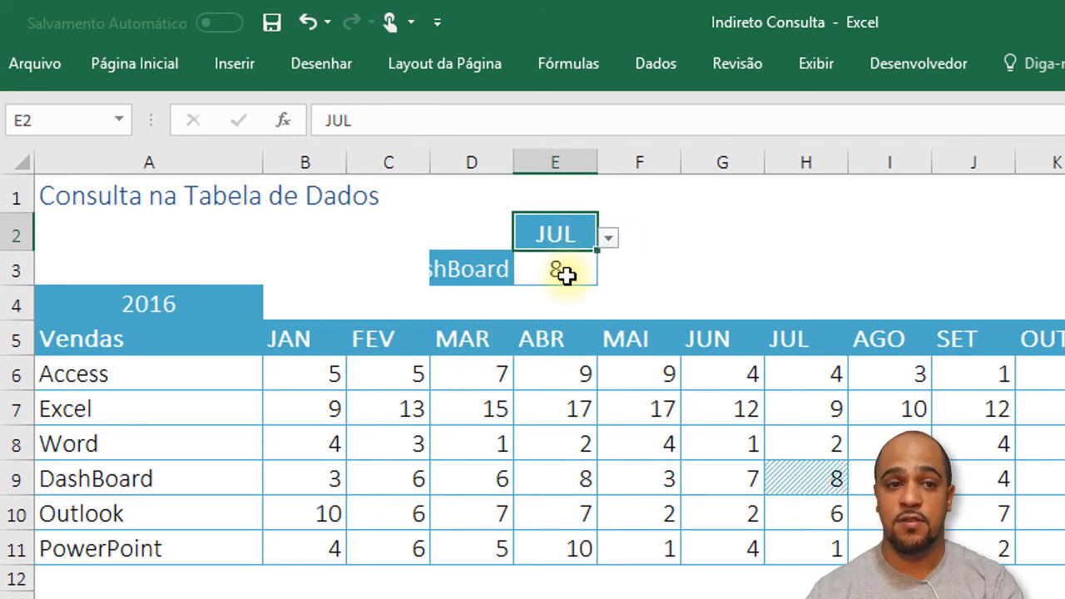
{"action": "left_click", "coordinate": [548, 274]}
Choose Excel as the product in D3.
{"action": "left_click", "coordinate": [487, 273]}
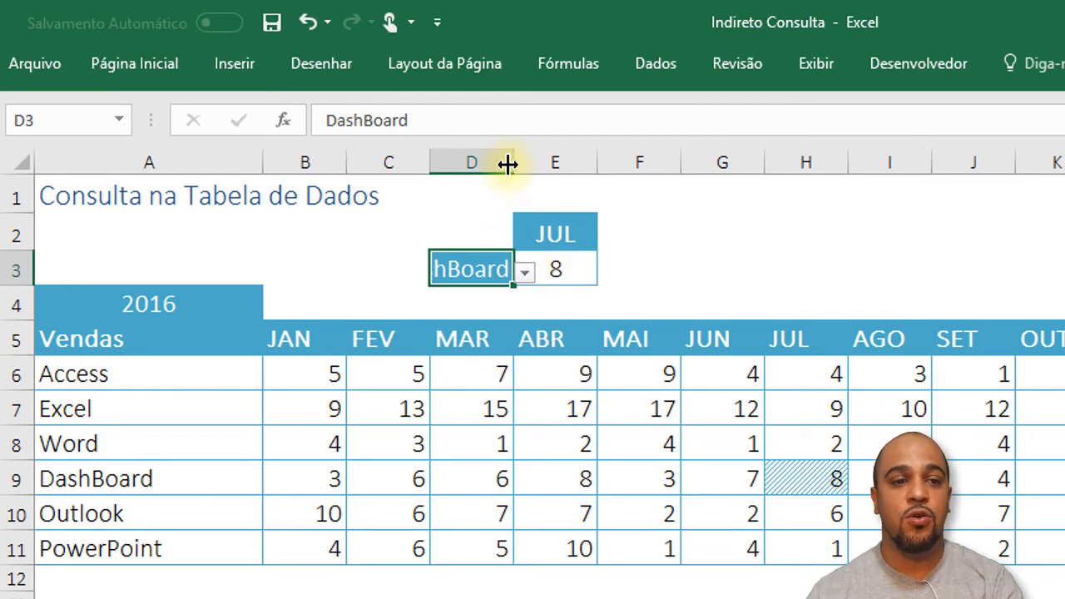
{"action": "left_click", "coordinate": [523, 272]}
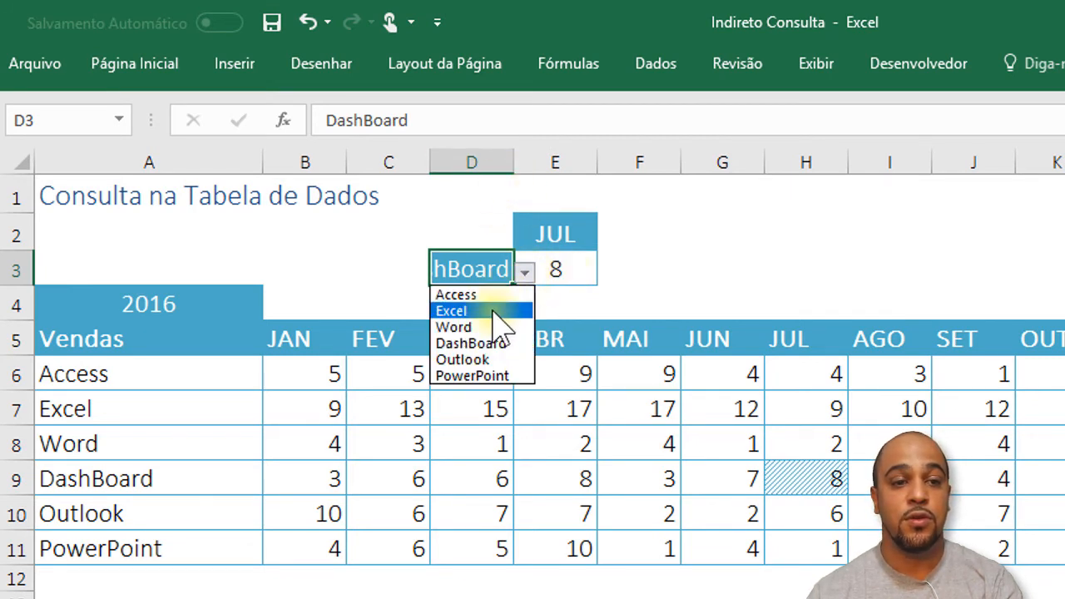
{"action": "left_click", "coordinate": [495, 313]}
Replace the formula in E3 with the intersection of the named ranges Excel and JUL, separated by a space.
{"action": "left_click", "coordinate": [550, 269]}
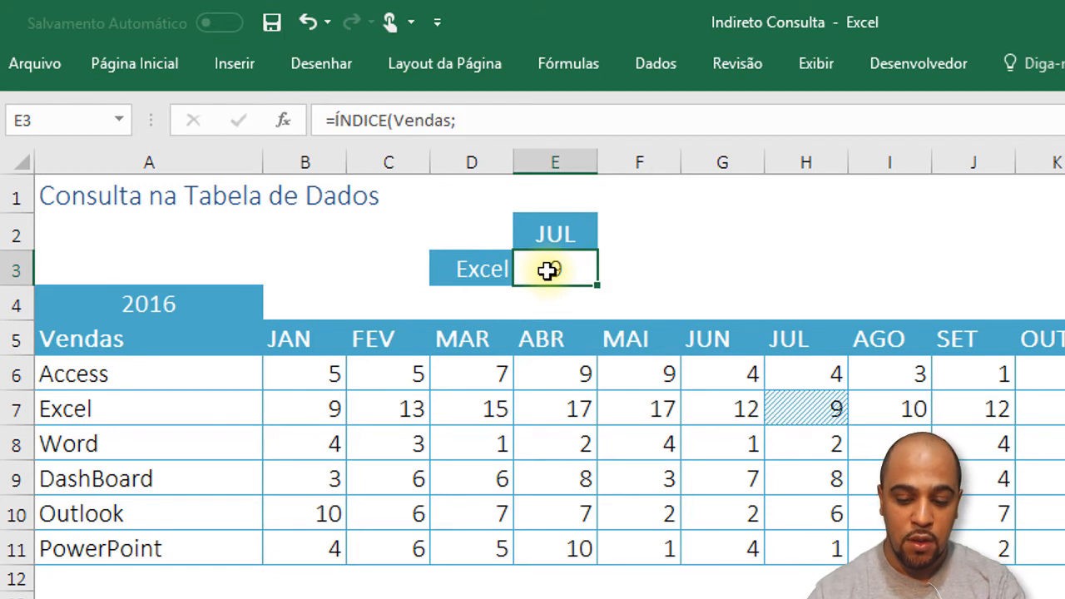
{"action": "key", "text": "Delete"}
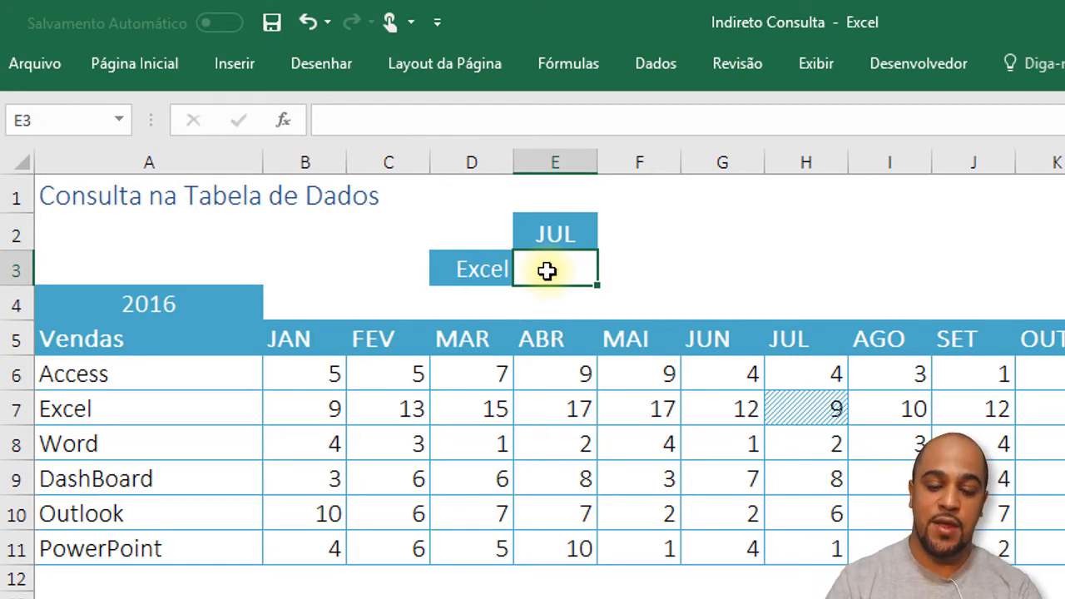
{"action": "type", "text": "="}
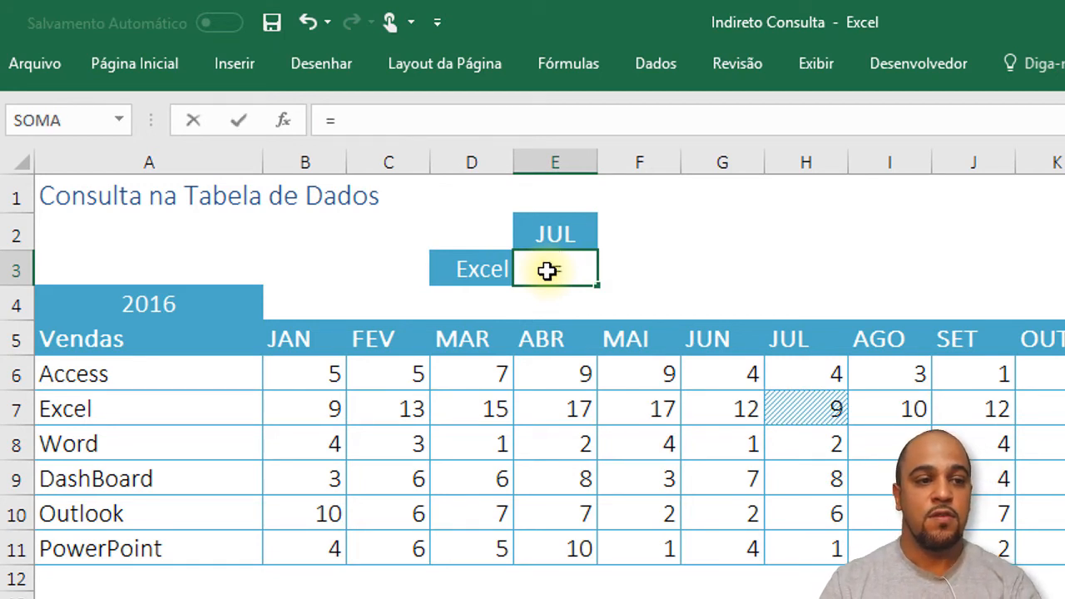
{"action": "type", "text": "EX"}
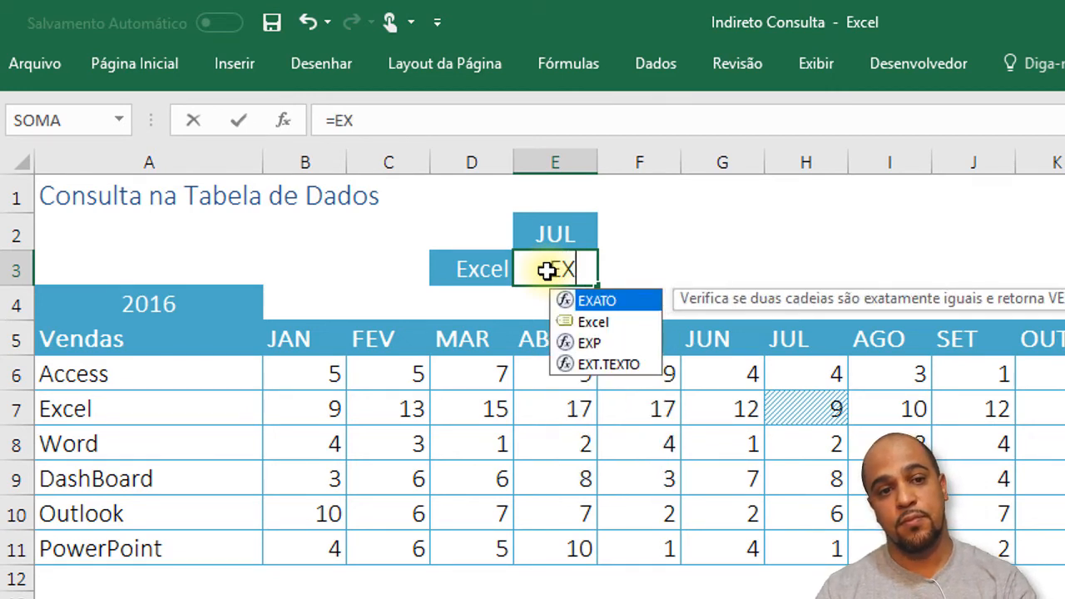
{"action": "key", "text": "Down"}
{"action": "key", "text": "Tab"}
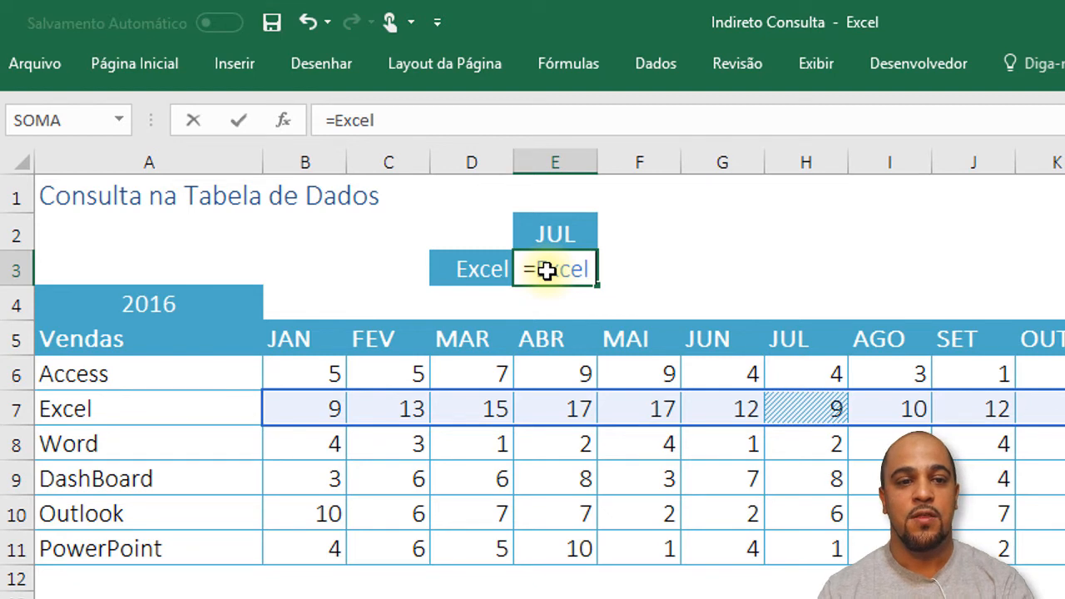
{"action": "type", "text": "JU"}
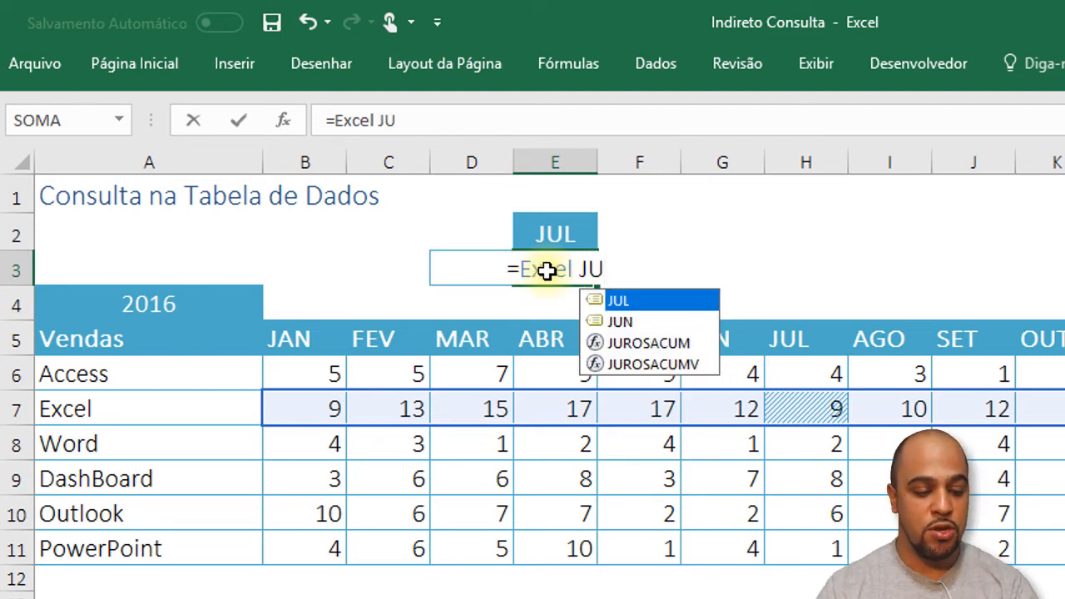
{"action": "key", "text": "Tab"}
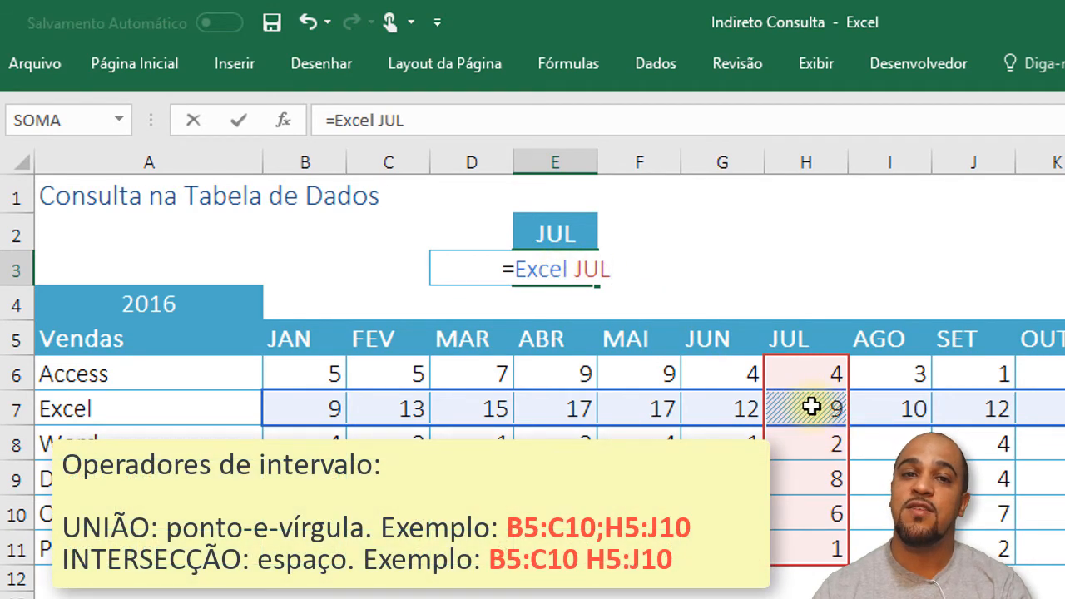
{"action": "key", "text": "Return"}
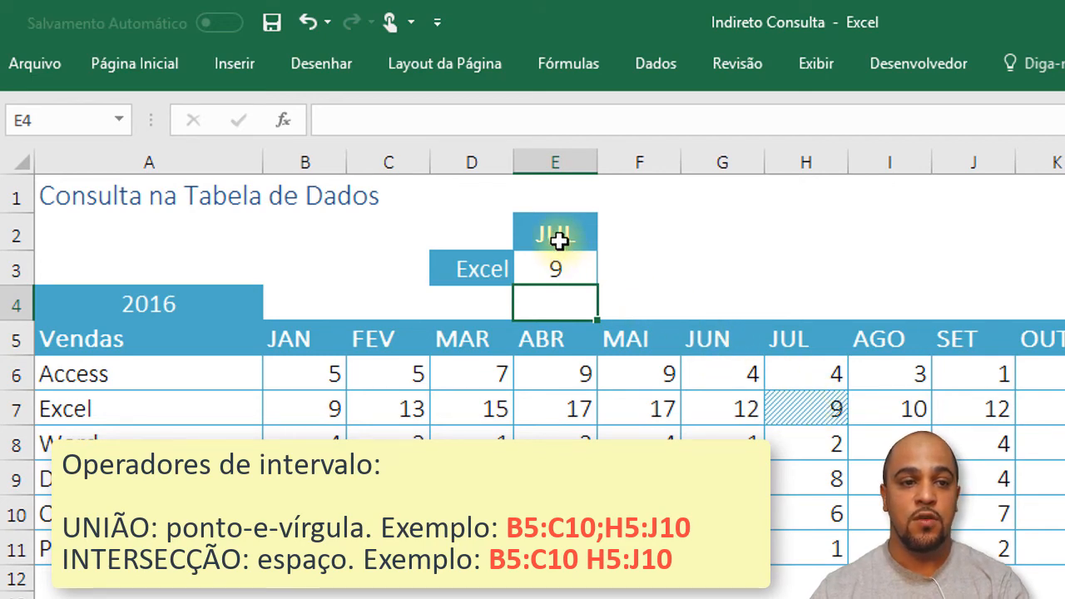
Test the intersection formula by choosing DashBoard in D3 and OUT in E2.
{"action": "left_click", "coordinate": [558, 266]}
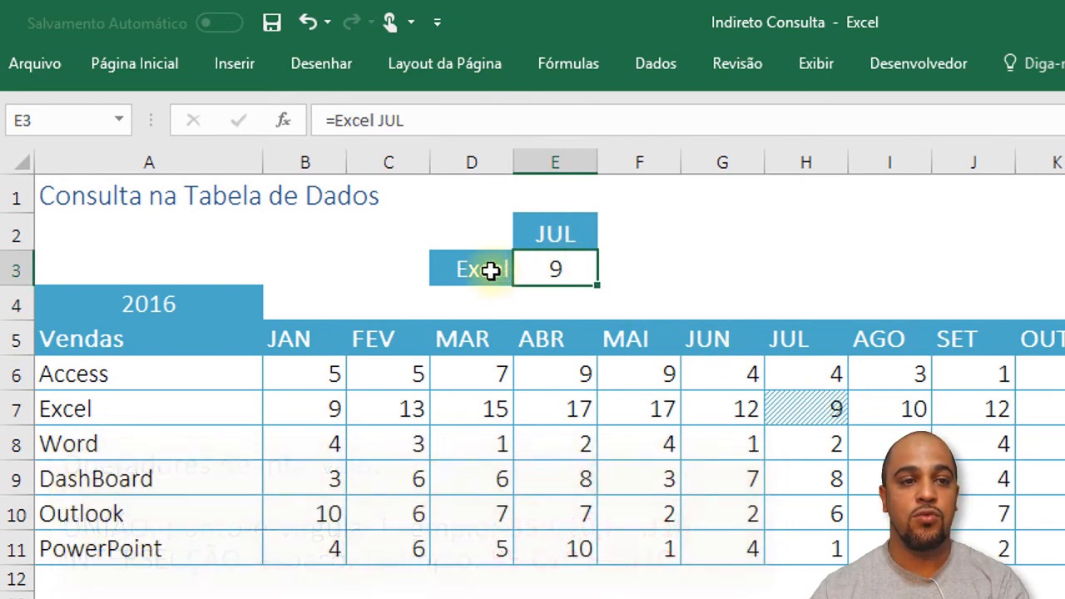
{"action": "left_click", "coordinate": [488, 269]}
{"action": "left_click", "coordinate": [525, 273]}
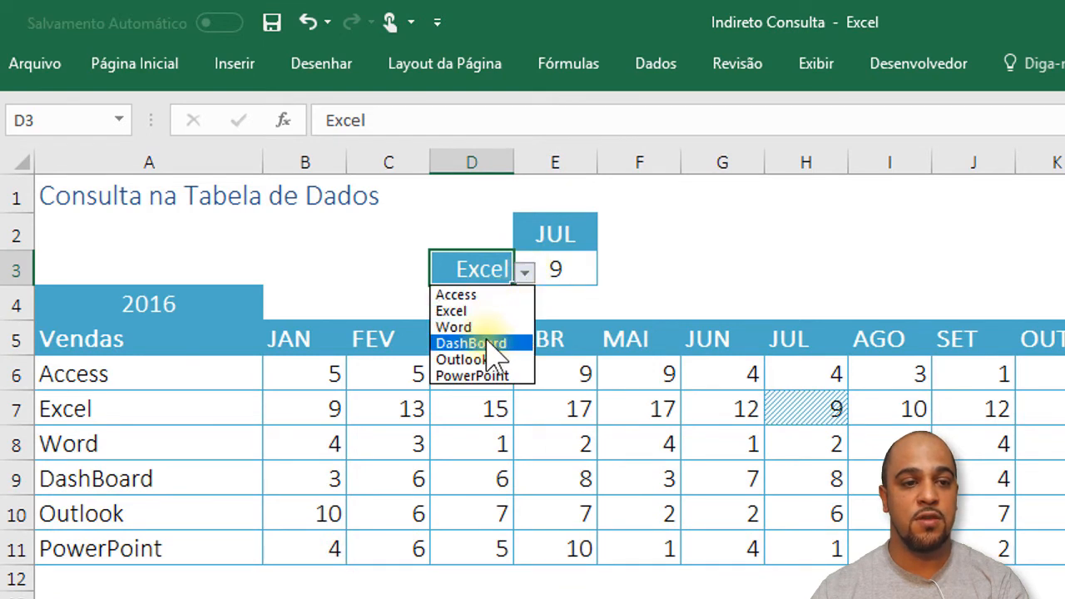
{"action": "left_click", "coordinate": [487, 342]}
{"action": "left_click", "coordinate": [549, 233]}
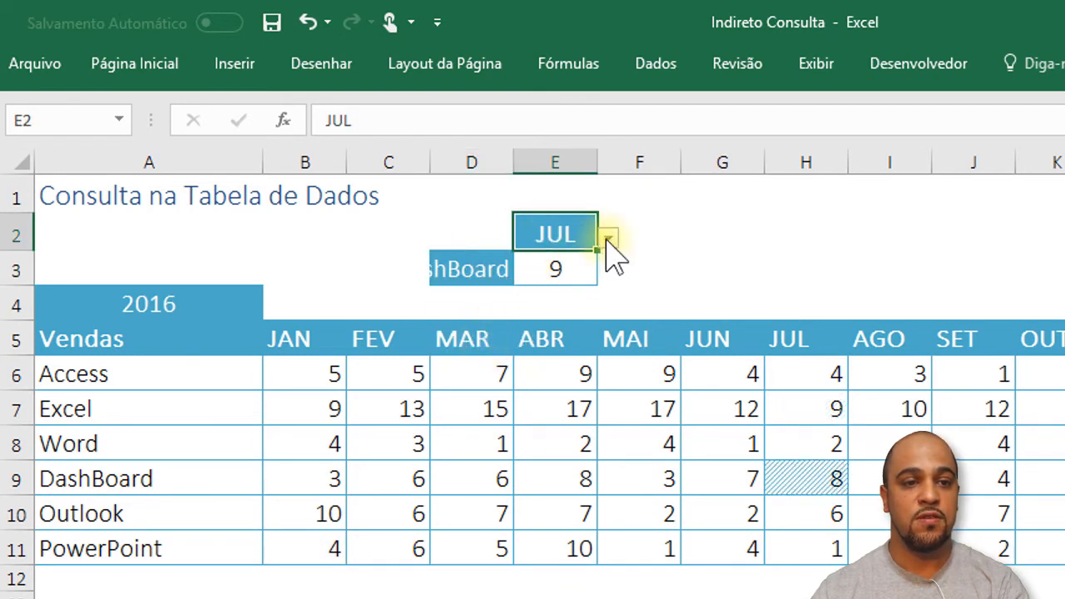
{"action": "left_click", "coordinate": [609, 238]}
{"action": "left_click", "coordinate": [559, 324]}
Choose Outlook in D3 and inspect which named ranges the E3 formula refers to, leaving the formula unedited.
{"action": "left_click", "coordinate": [487, 271]}
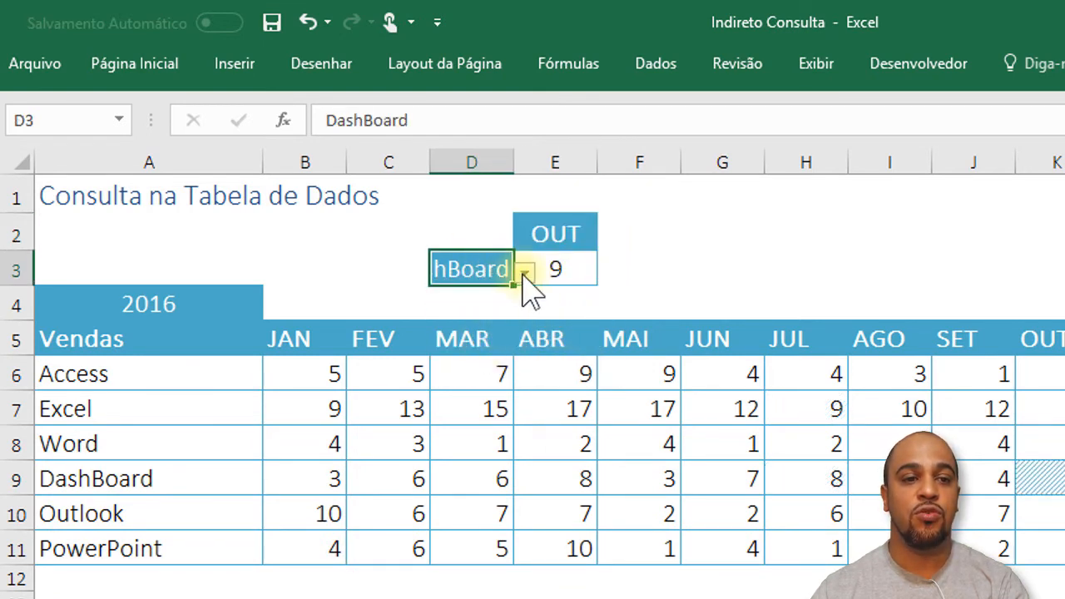
{"action": "left_click", "coordinate": [524, 273]}
{"action": "left_click", "coordinate": [471, 360]}
{"action": "left_click", "coordinate": [566, 271]}
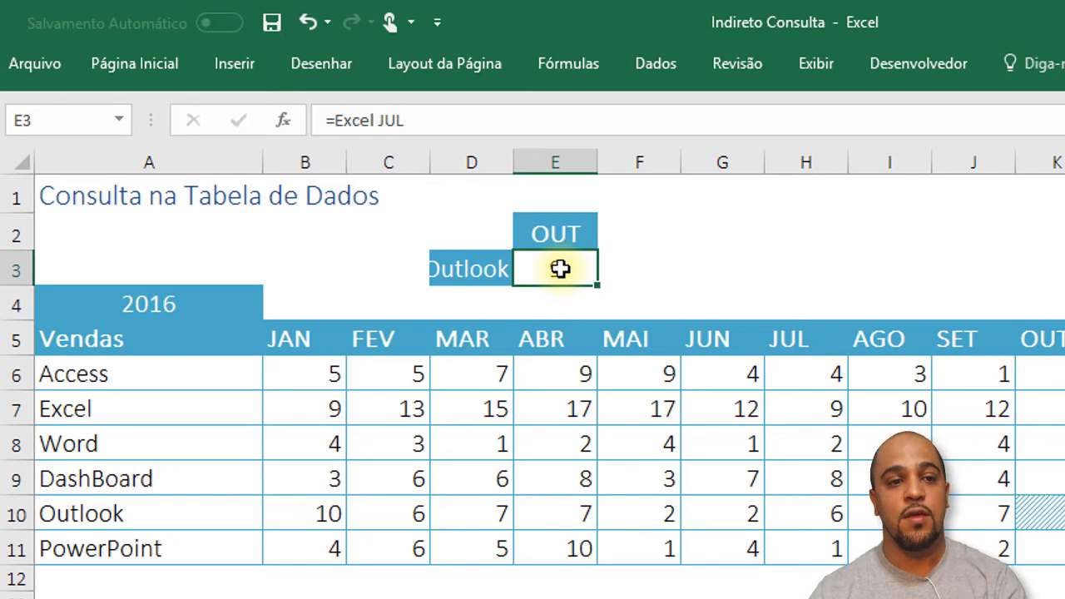
{"action": "double_click", "coordinate": [560, 268]}
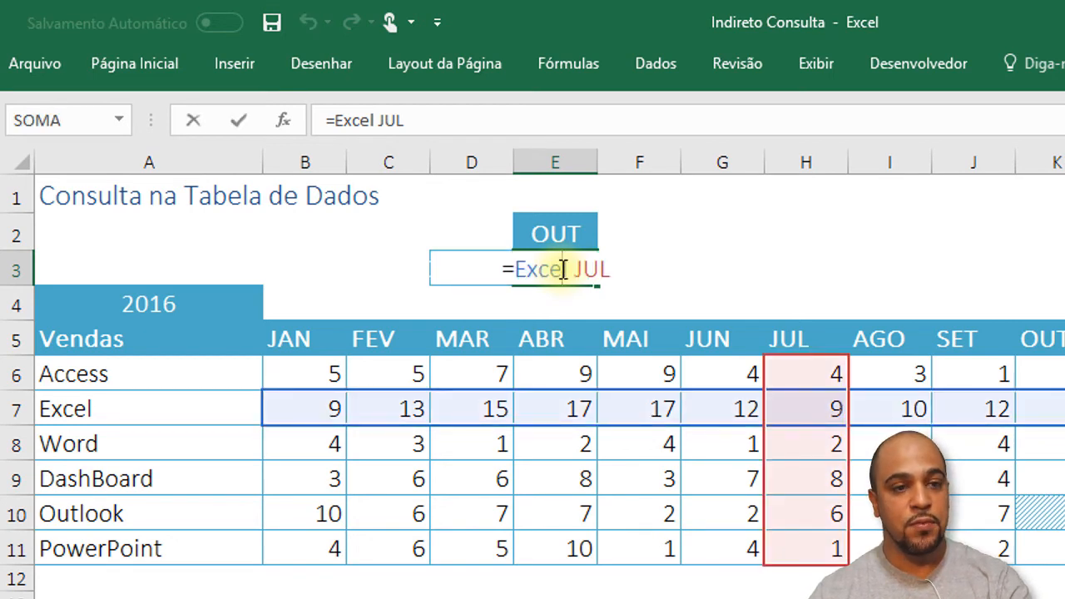
{"action": "key", "text": "Escape"}
Choose Excel as the product in D3 and look through the month options in E2, keeping OUT.
{"action": "left_click", "coordinate": [491, 268]}
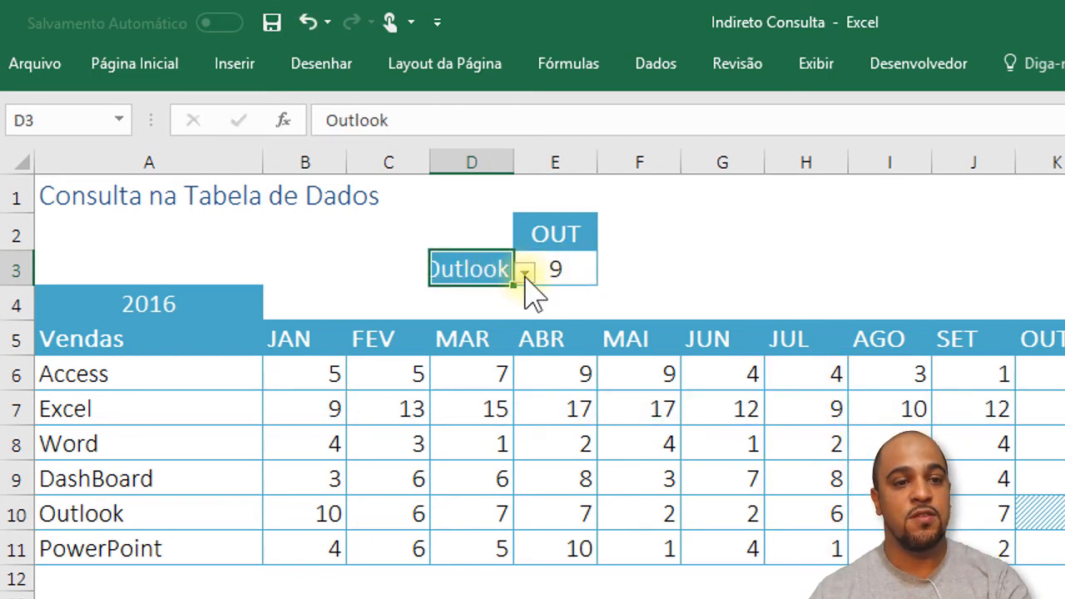
{"action": "left_click", "coordinate": [525, 273]}
{"action": "left_click", "coordinate": [499, 310]}
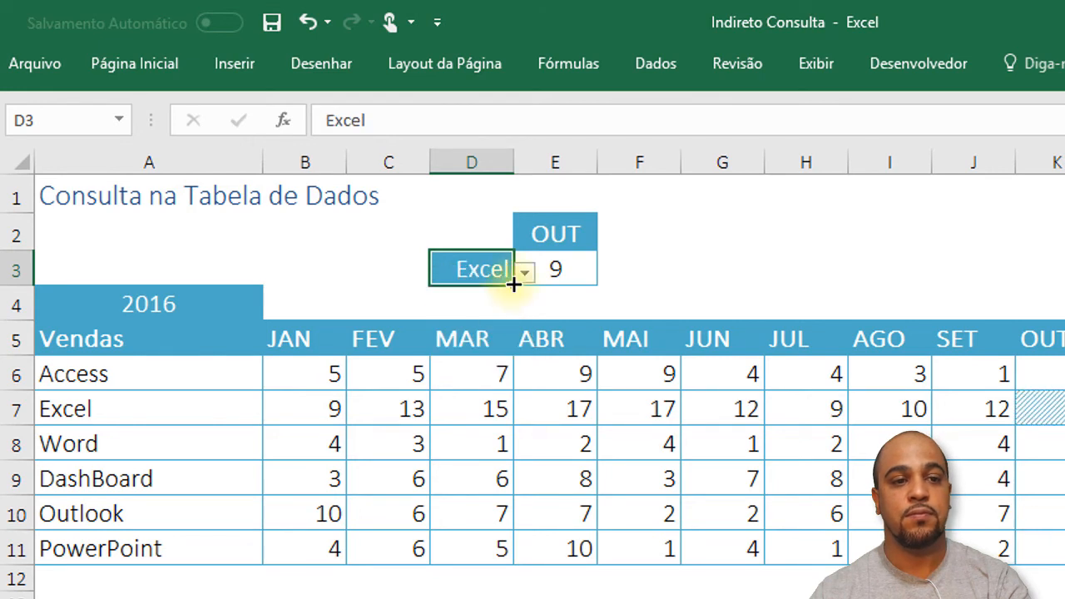
{"action": "left_click", "coordinate": [564, 265]}
{"action": "left_click", "coordinate": [566, 237]}
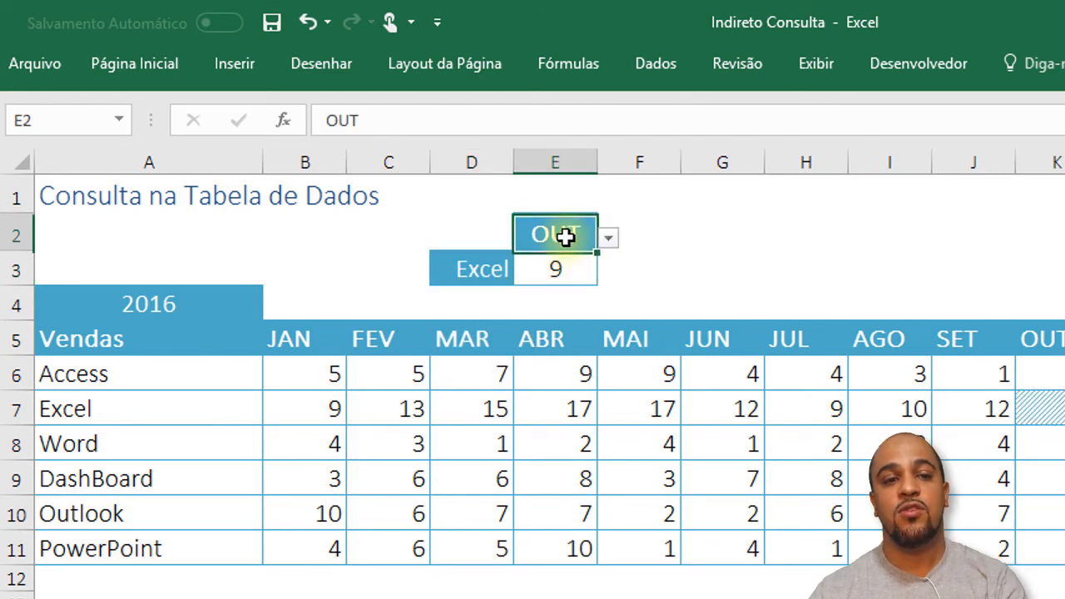
{"action": "left_click", "coordinate": [608, 238]}
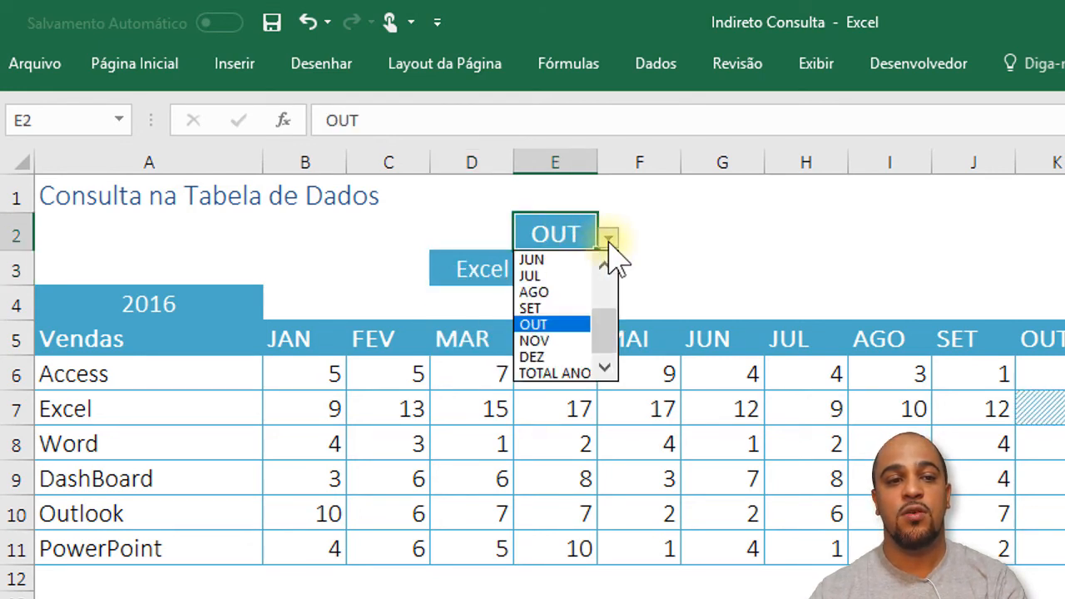
{"action": "left_click", "coordinate": [564, 233]}
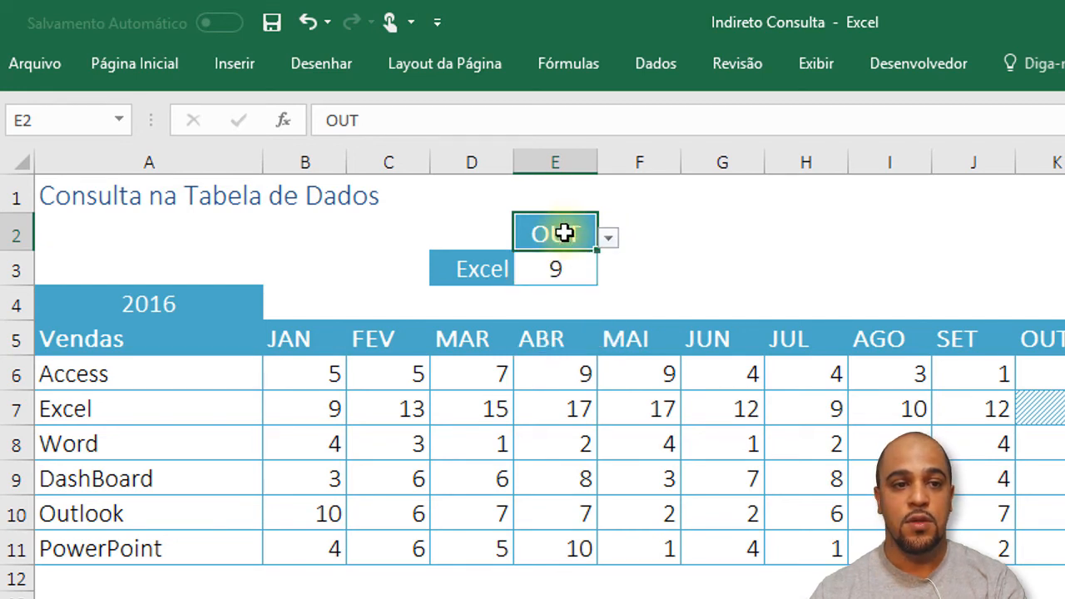
Clear the formula in E3 and start a new one with INDIRETO(D3) for the chosen product.
{"action": "left_click", "coordinate": [557, 264]}
{"action": "key", "text": "Delete"}
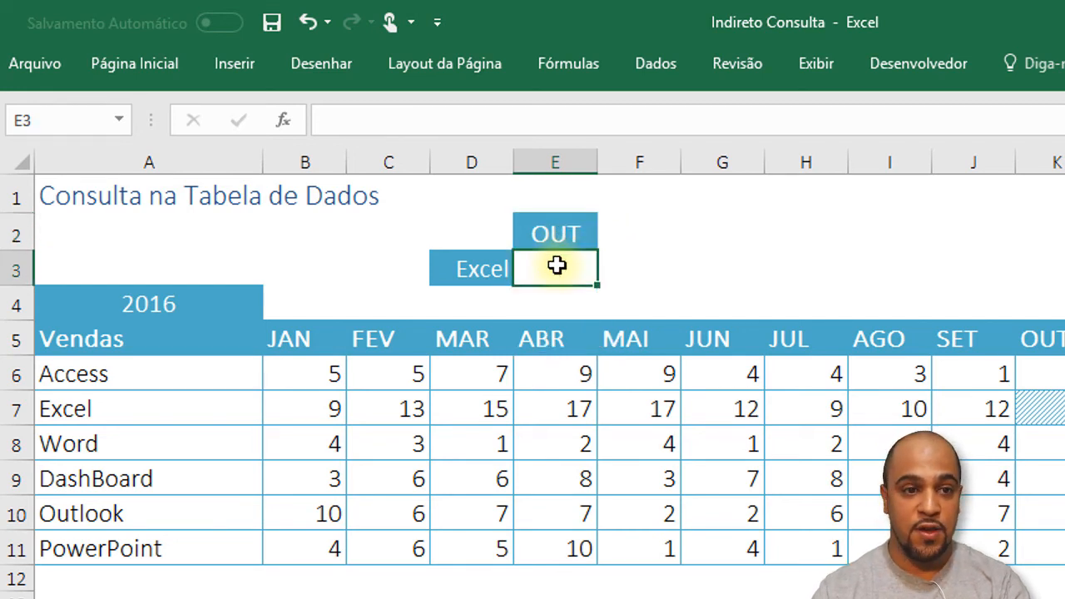
{"action": "type", "text": "=IN"}
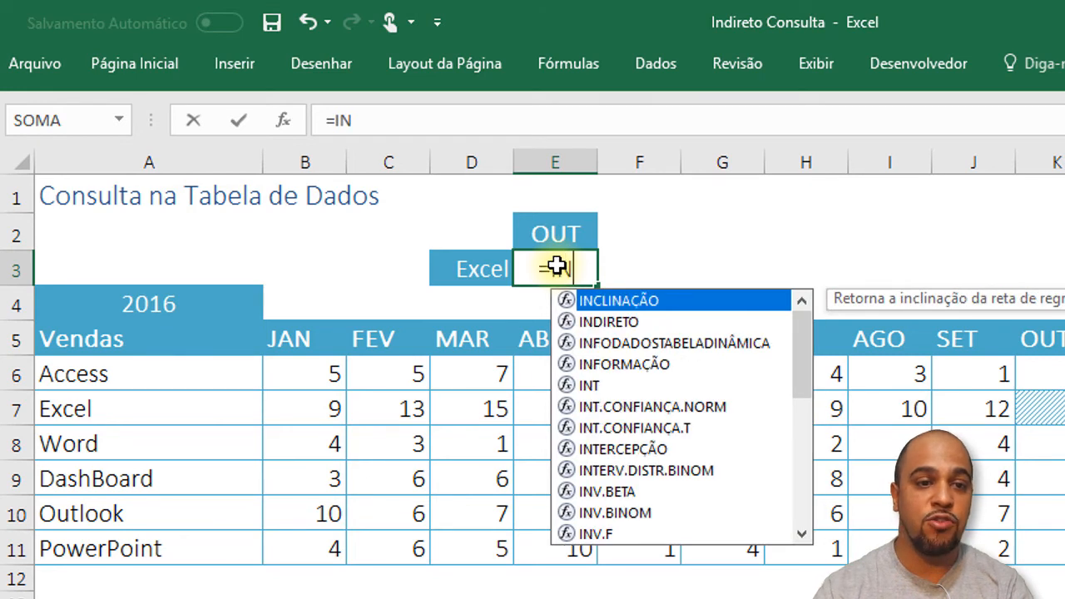
{"action": "key", "text": "Down"}
{"action": "key", "text": "Tab"}
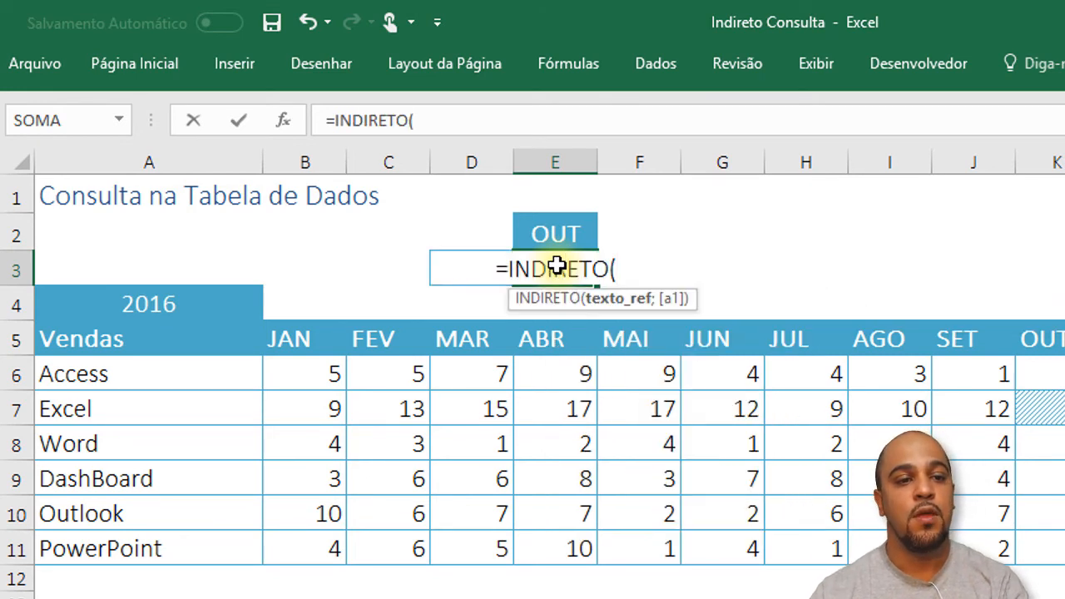
{"action": "left_click", "coordinate": [465, 237]}
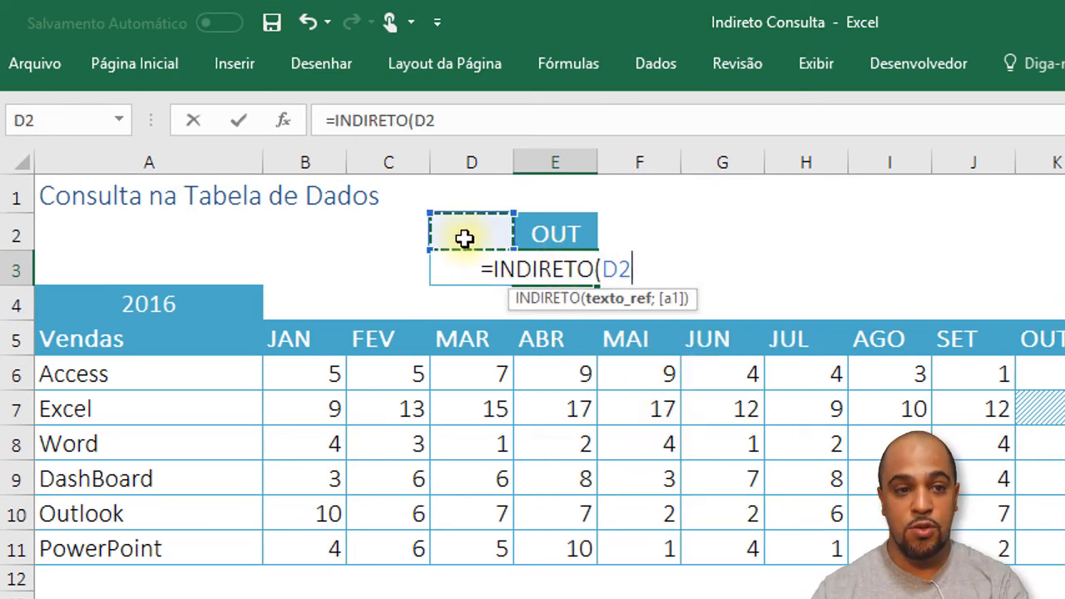
{"action": "key", "text": "Down"}
{"action": "type", "text": ")"}
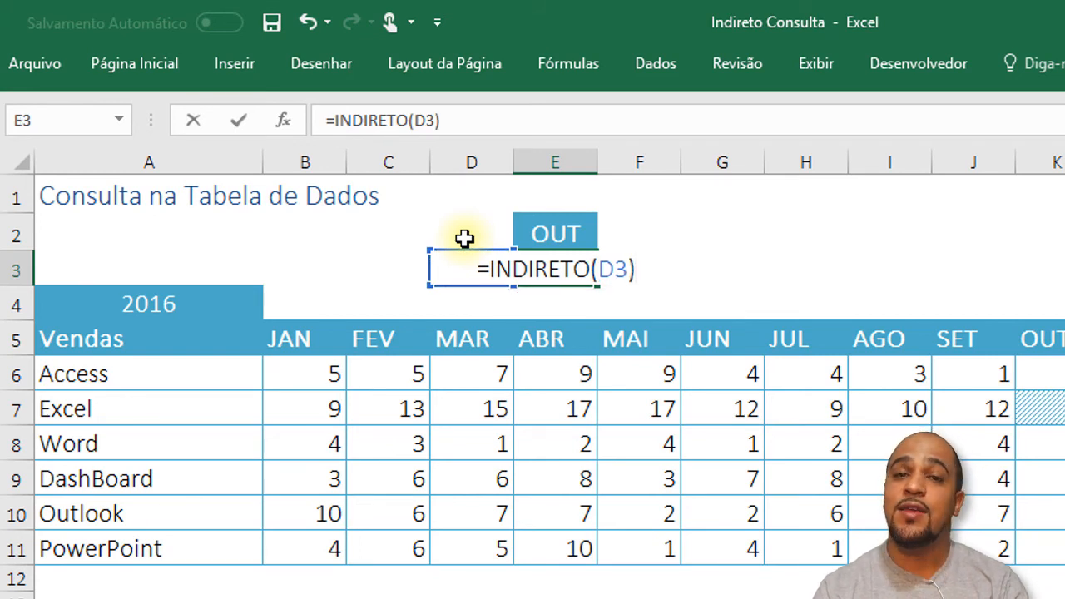
Complete the E3 formula as =INDIRETO(D3) INDIRETO(E2), with a space intersecting the product and month ranges.
{"action": "type", "text": " INDI"}
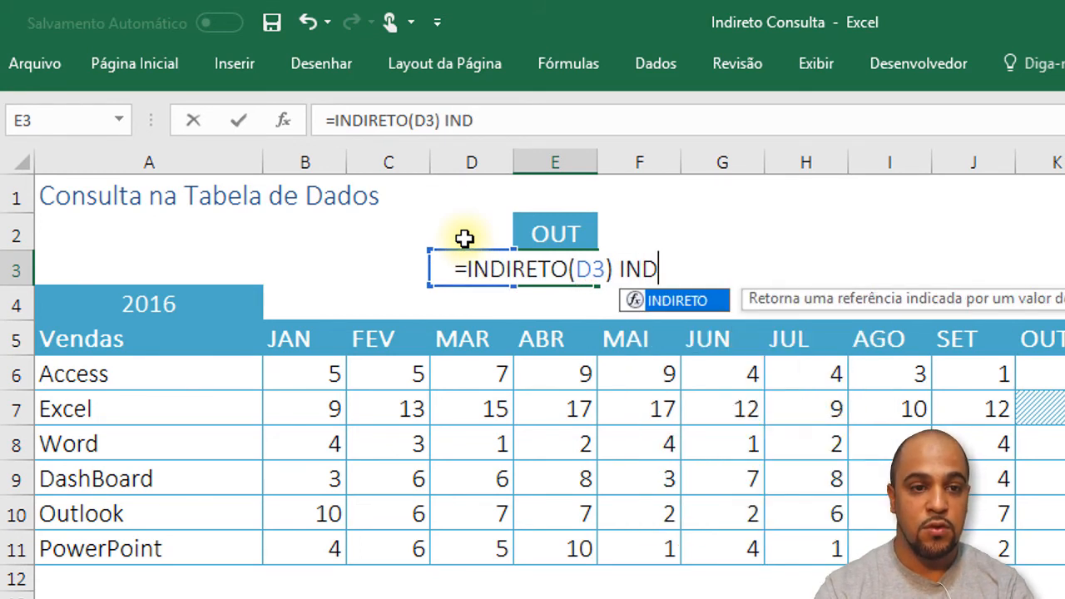
{"action": "key", "text": "Tab"}
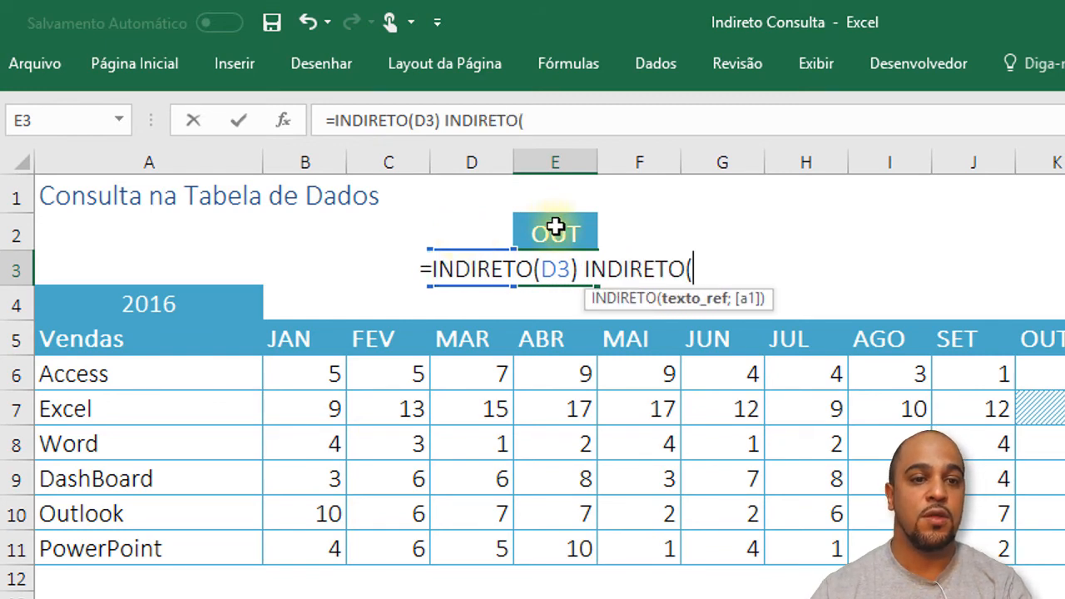
{"action": "left_click", "coordinate": [554, 230]}
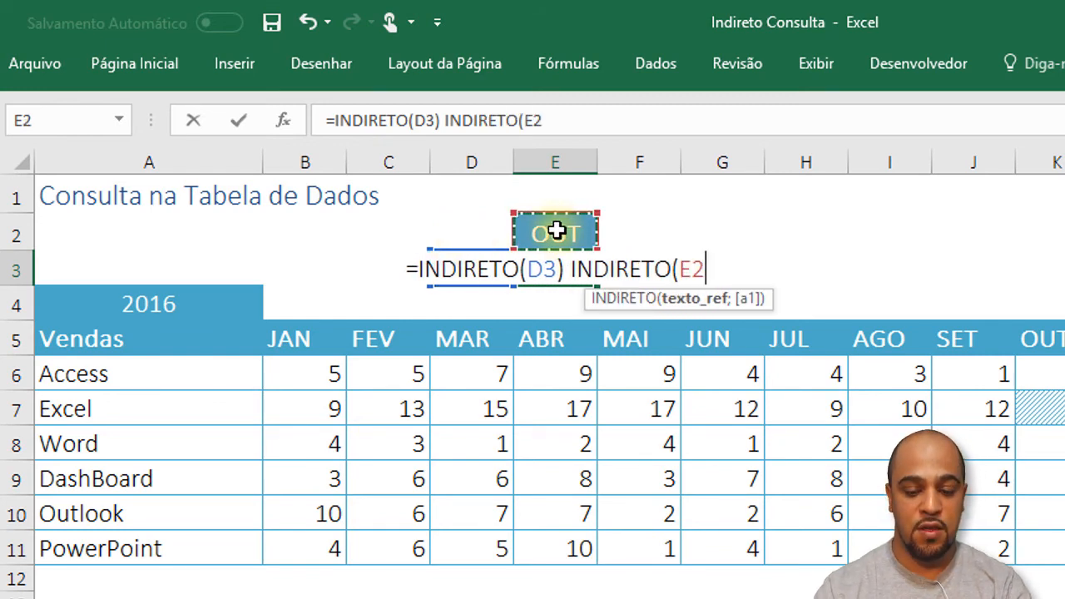
{"action": "type", "text": ")"}
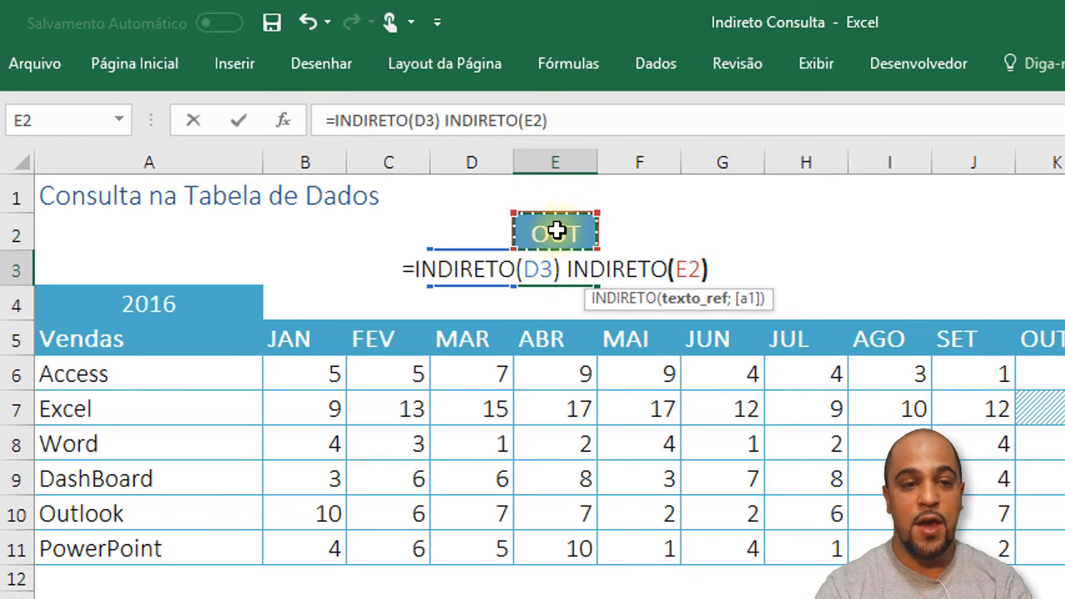
{"action": "left_click", "coordinate": [563, 268]}
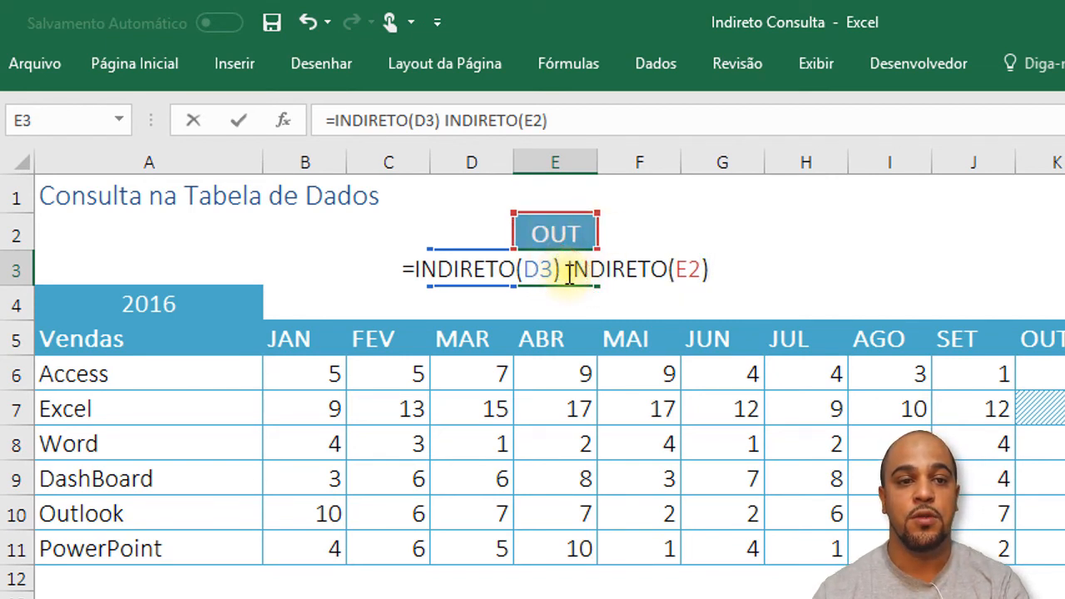
{"action": "key", "text": "Return"}
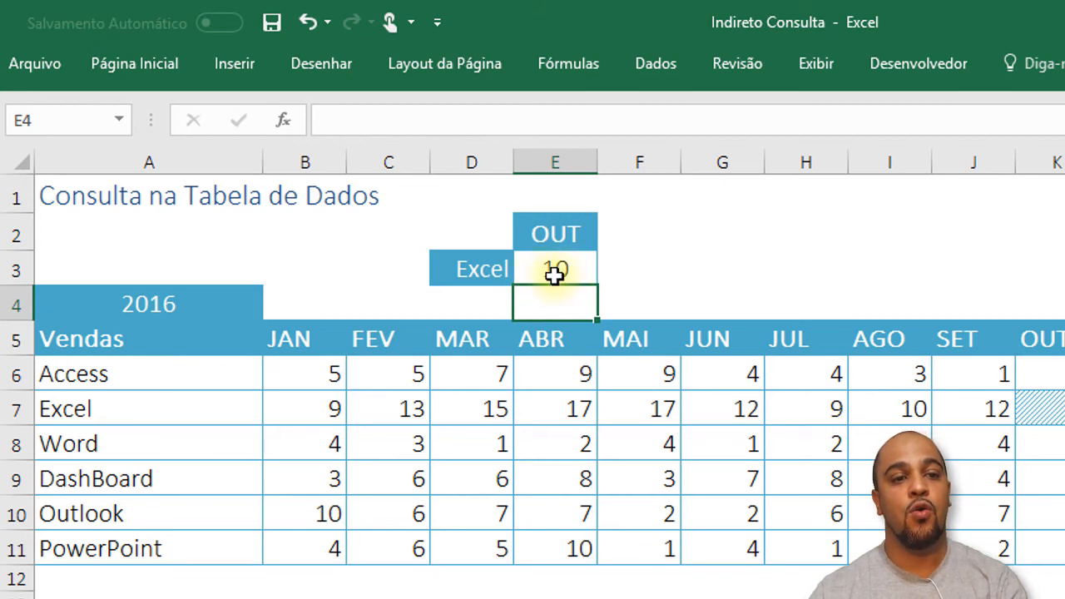
{"action": "left_click", "coordinate": [562, 271]}
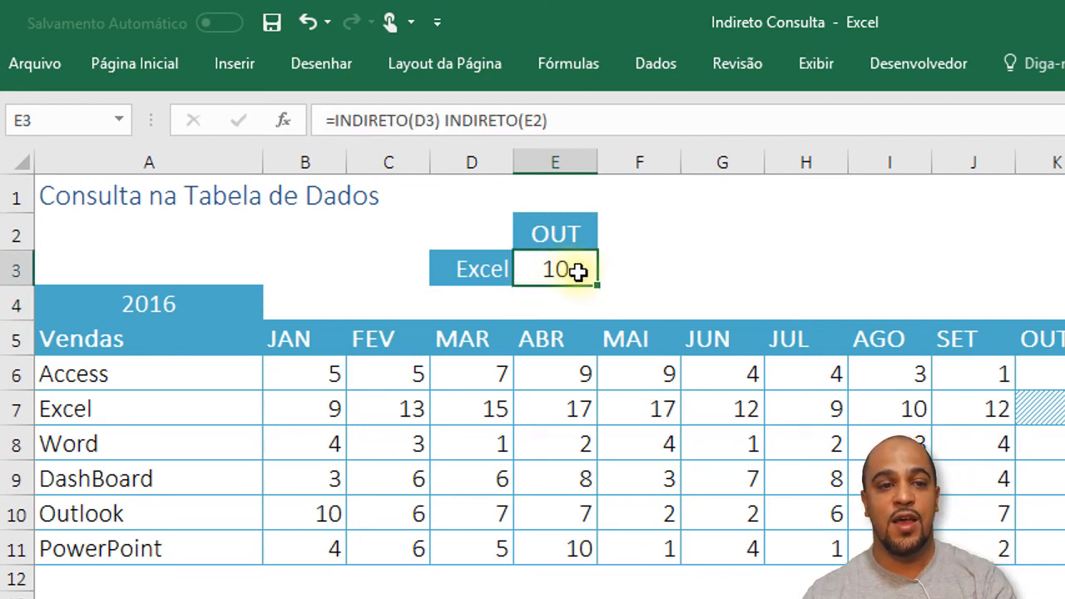
Test the INDIRETO lookup by choosing Access in D3 and AGO in E2, and save the workbook.
{"action": "left_click", "coordinate": [480, 270]}
{"action": "left_click", "coordinate": [525, 272]}
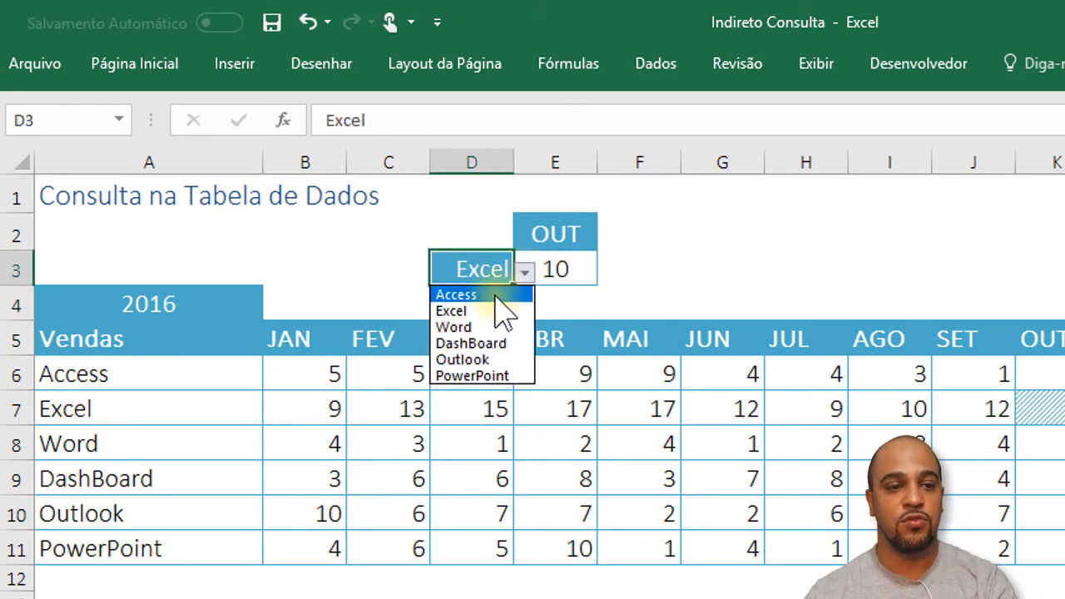
{"action": "left_click", "coordinate": [466, 294]}
{"action": "left_click", "coordinate": [564, 233]}
{"action": "left_click", "coordinate": [608, 238]}
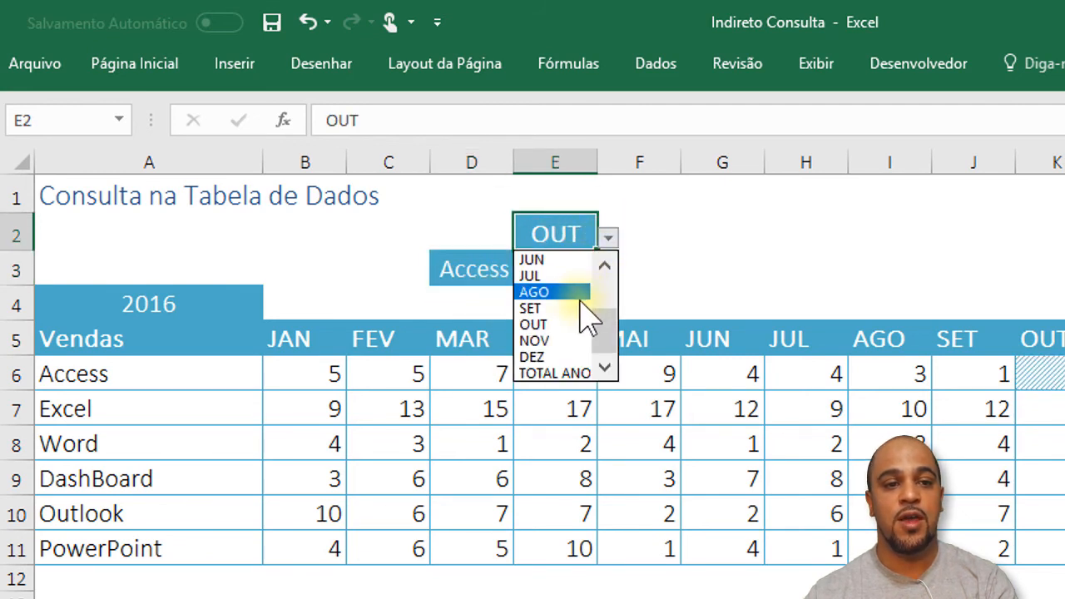
{"action": "left_click", "coordinate": [578, 291]}
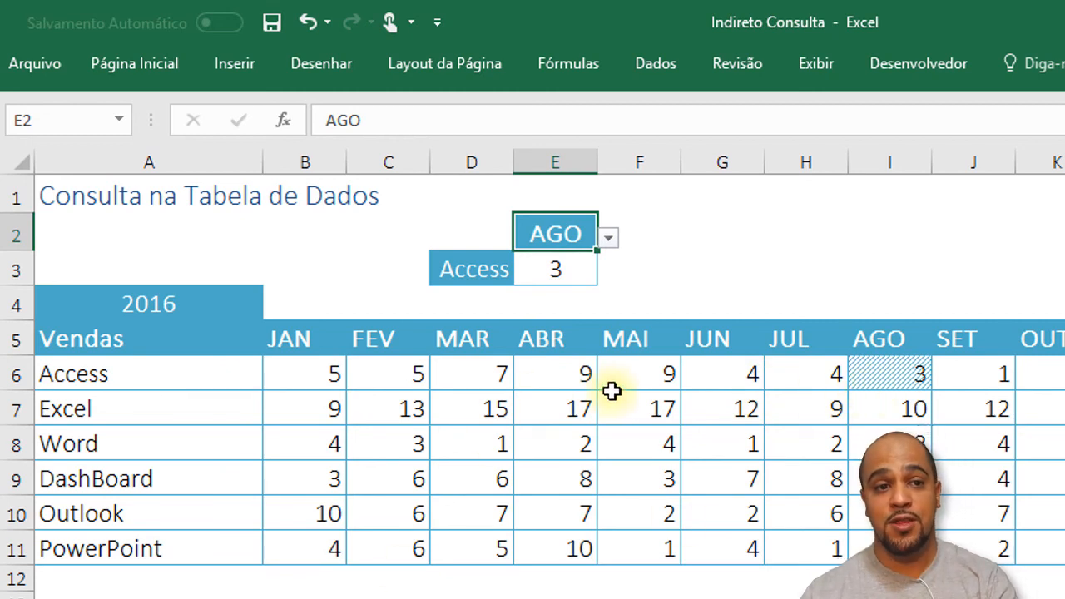
{"action": "left_click", "coordinate": [560, 270]}
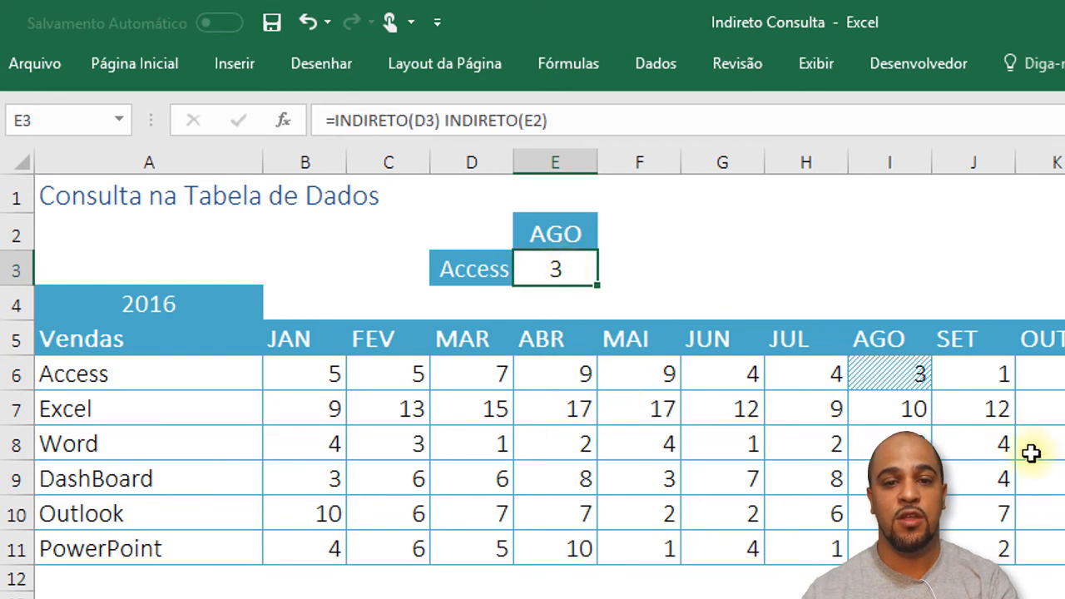
{"action": "left_click", "coordinate": [281, 33]}
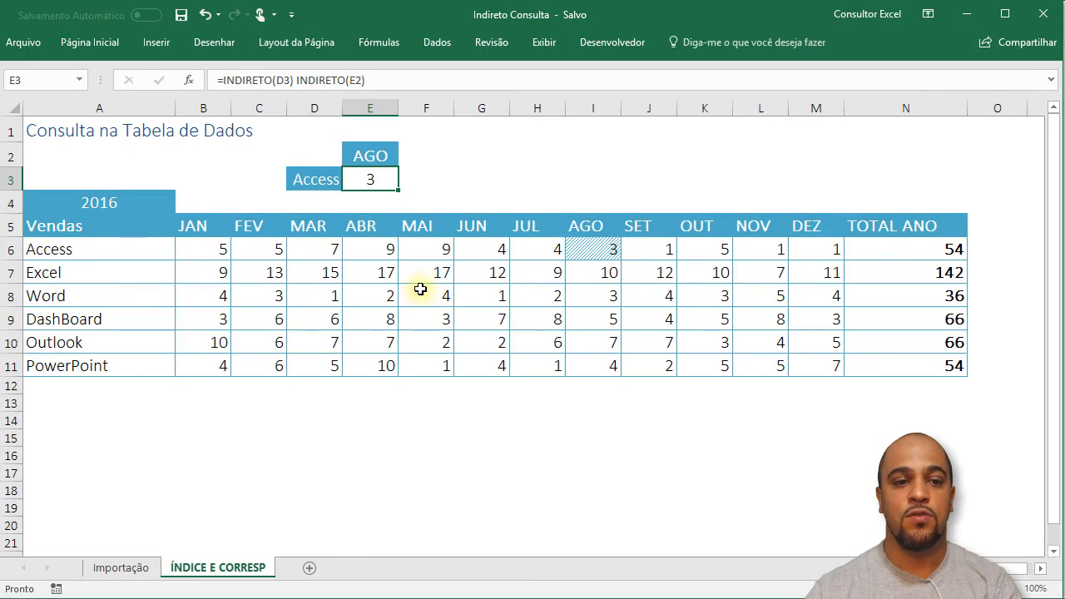
{"action": "left_click", "coordinate": [627, 433]}
{"action": "left_click", "coordinate": [592, 273]}
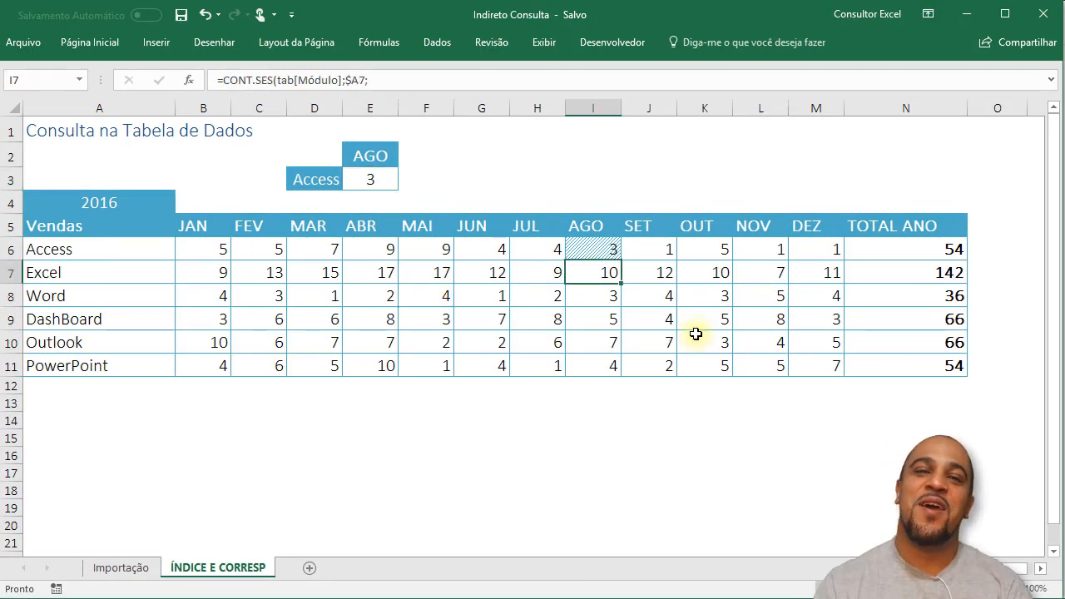